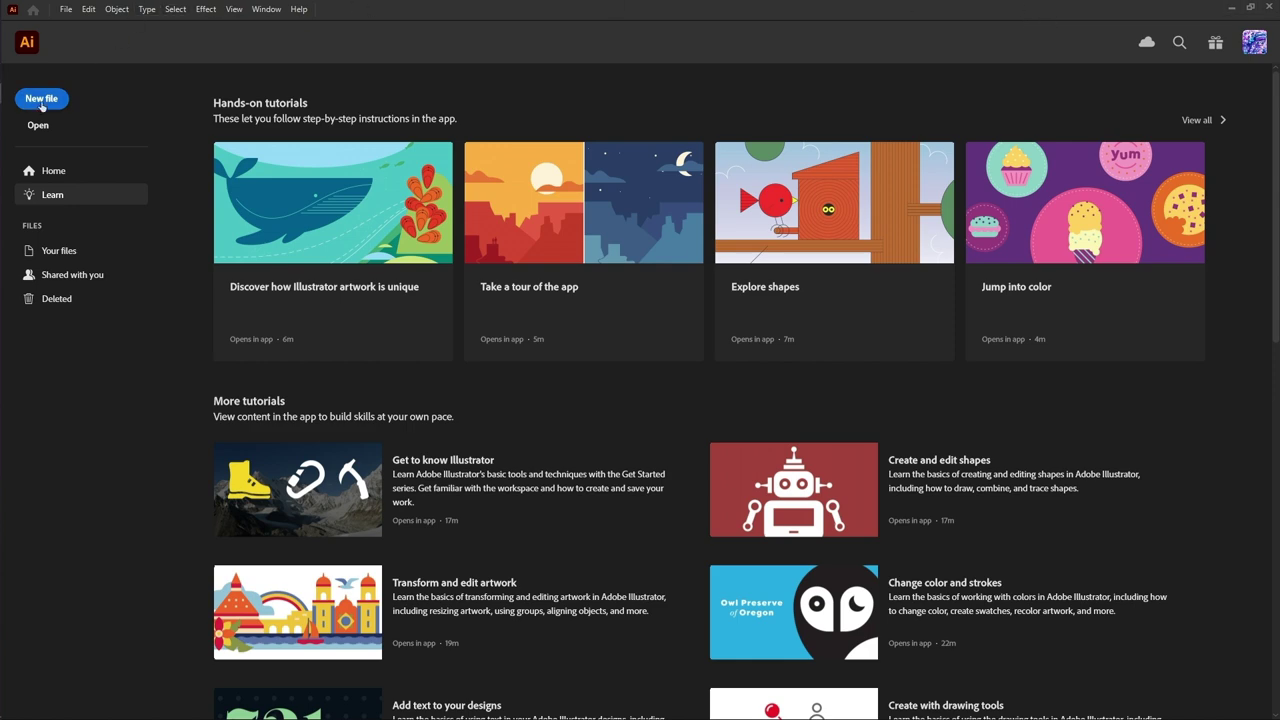
# Create a new 800 × 600 px document named SNAKE SCALES
pyautogui.click(42, 101)
pyautogui.click(736, 146)
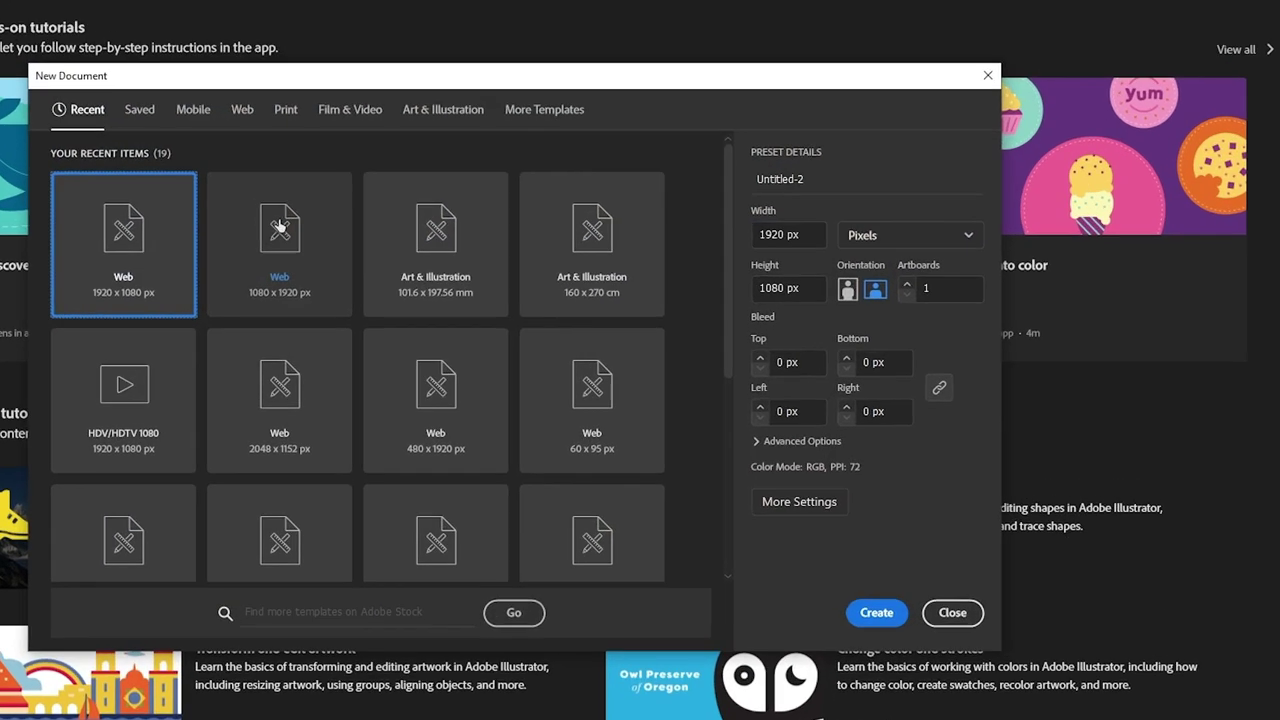
pyautogui.write('SNAKE SCALES')
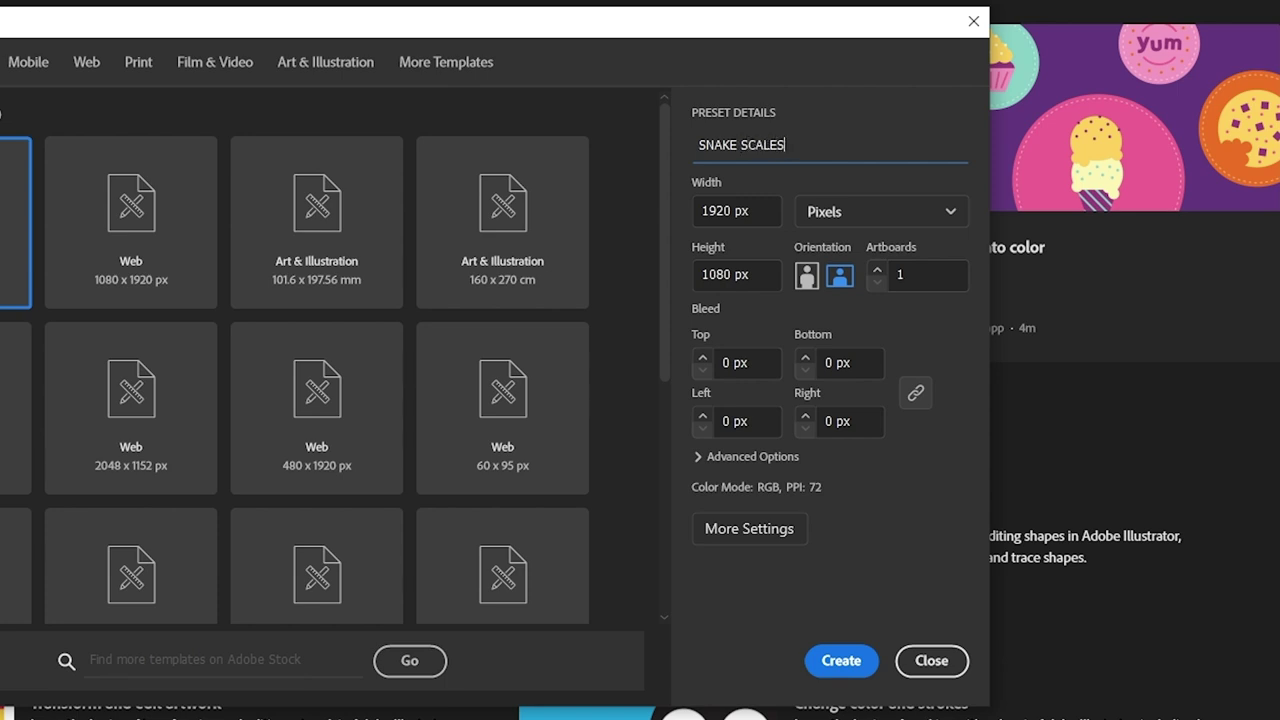
pyautogui.click(726, 209)
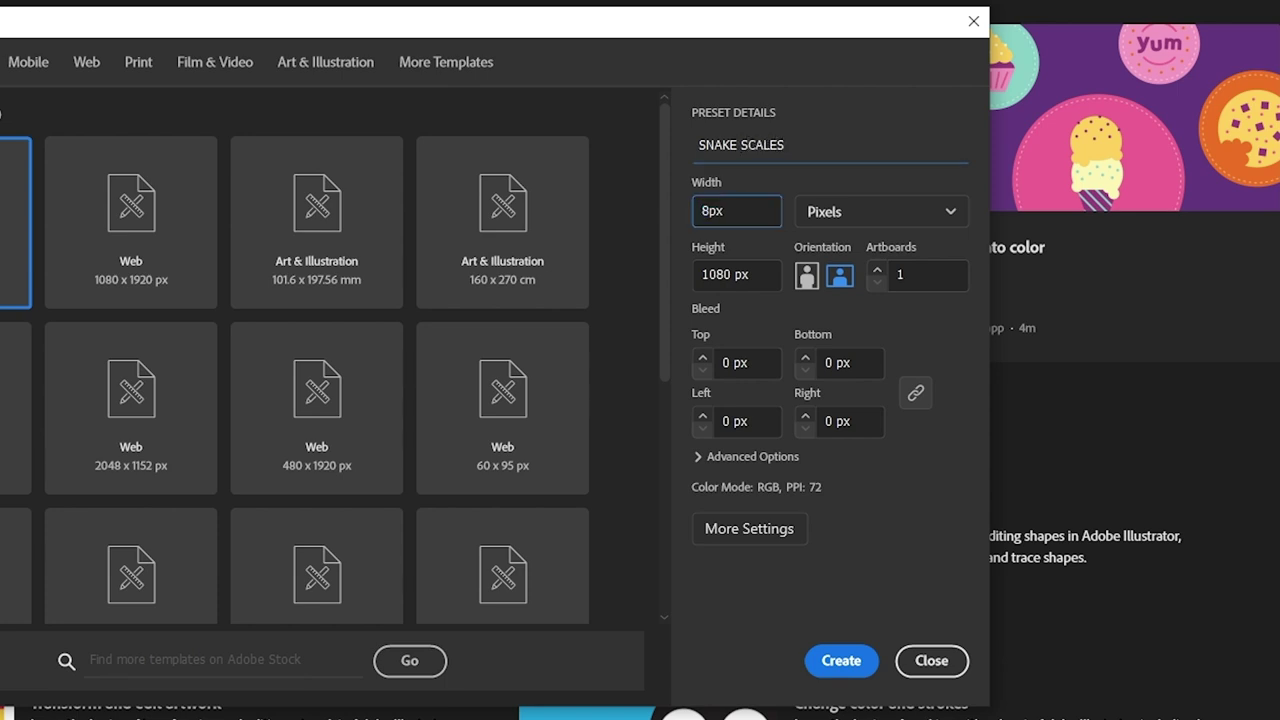
pyautogui.press('Tab')
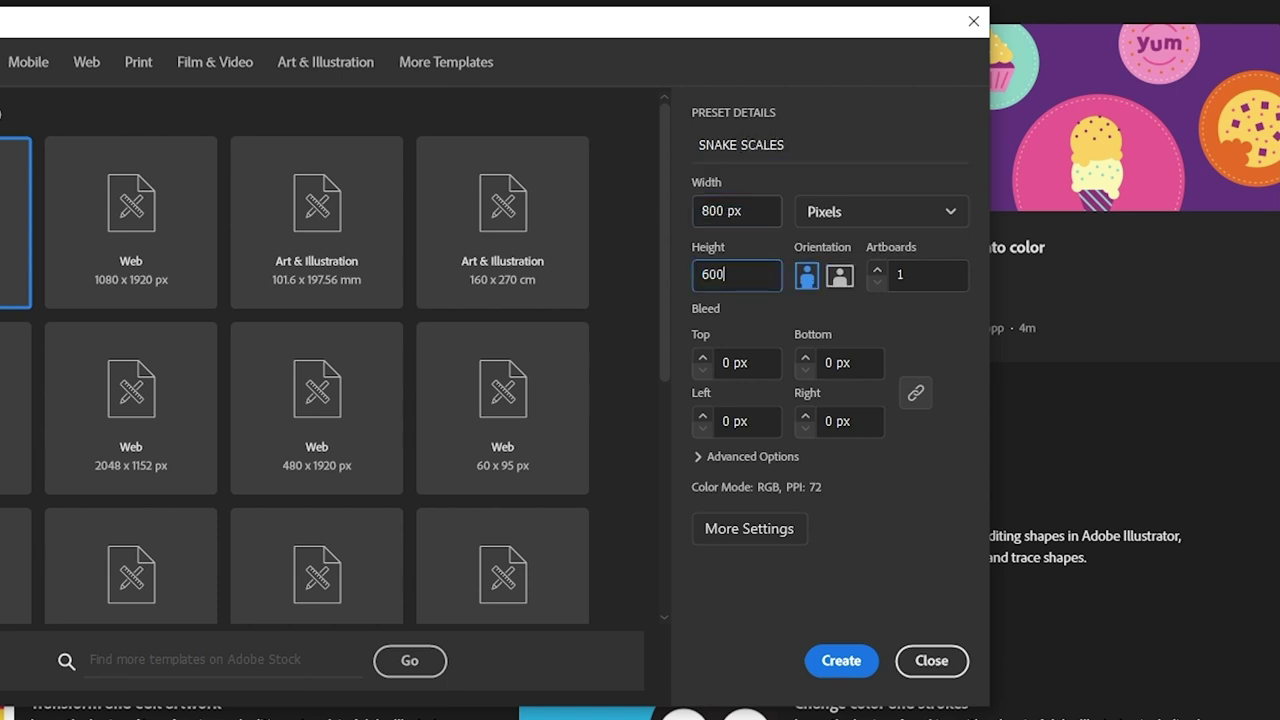
pyautogui.click(745, 456)
pyautogui.click(841, 660)
# Show the grid over the artboard
pyautogui.click(233, 9)
pyautogui.click(272, 572)
pyautogui.click(233, 9)
pyautogui.press('Escape')
# Change the stroke and type units in the Units preferences
pyautogui.click(88, 9)
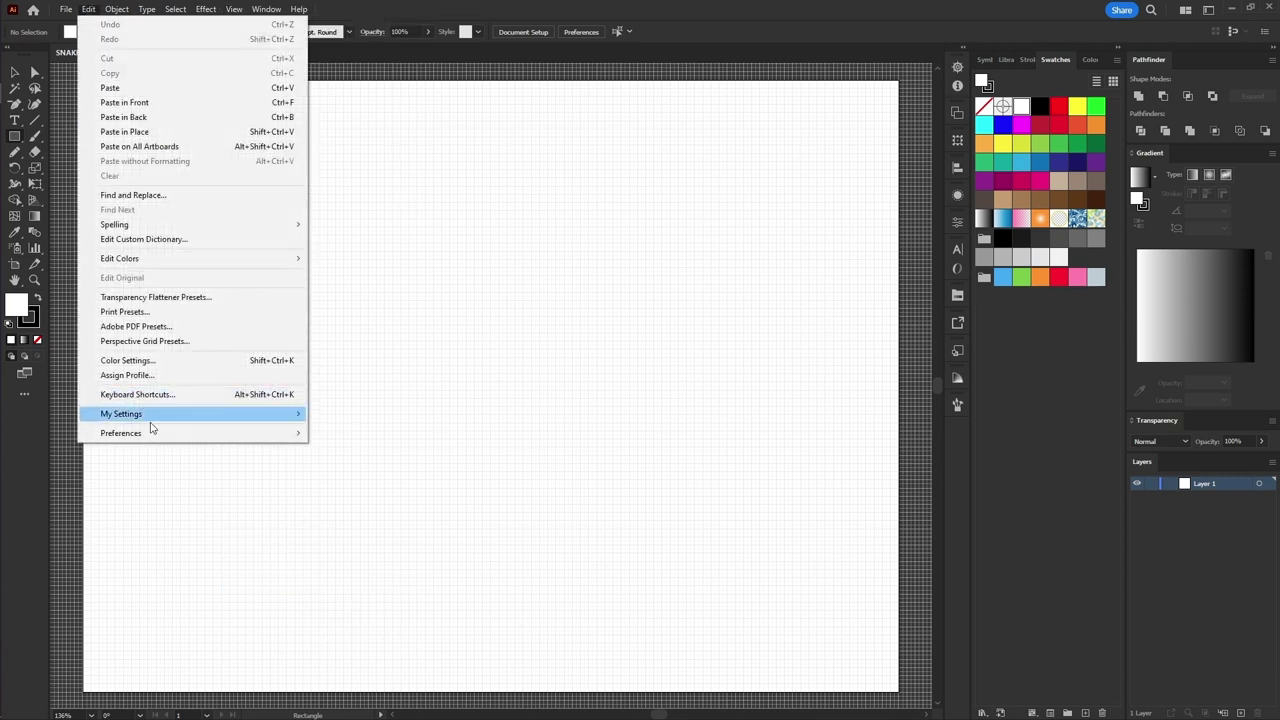
pyautogui.click(340, 477)
pyautogui.click(611, 199)
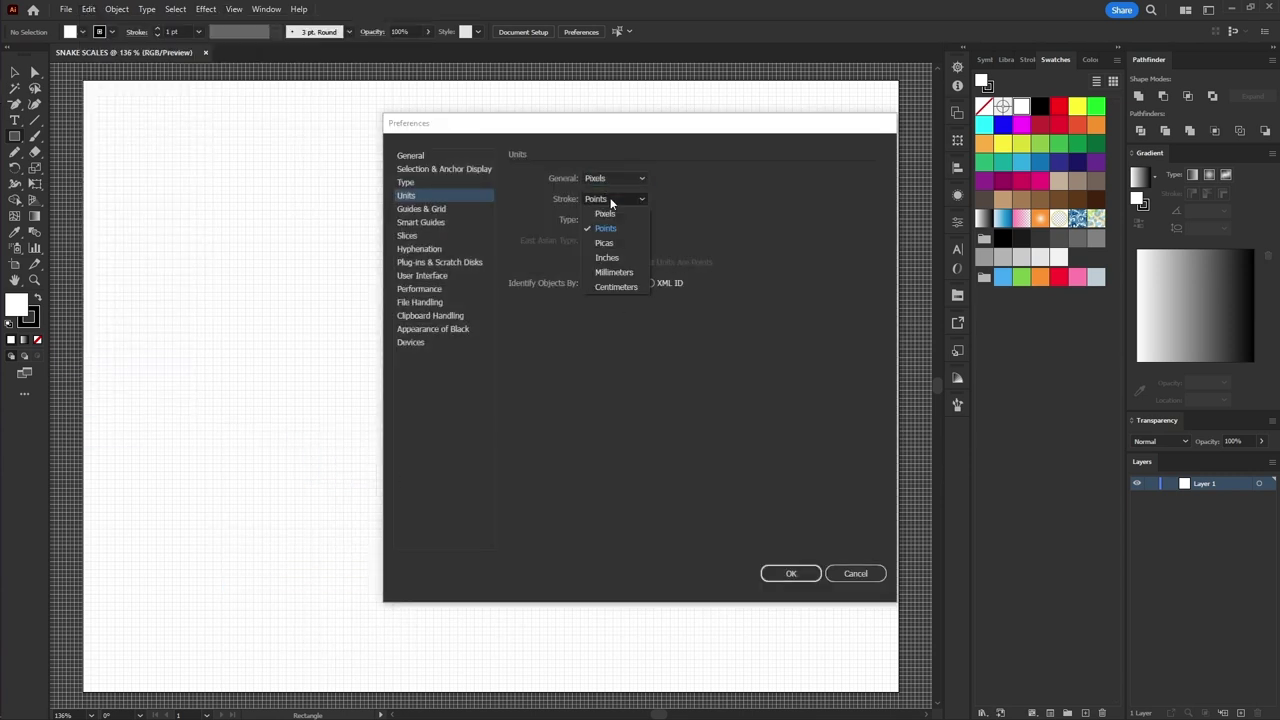
pyautogui.click(612, 219)
pyautogui.click(604, 258)
pyautogui.click(800, 578)
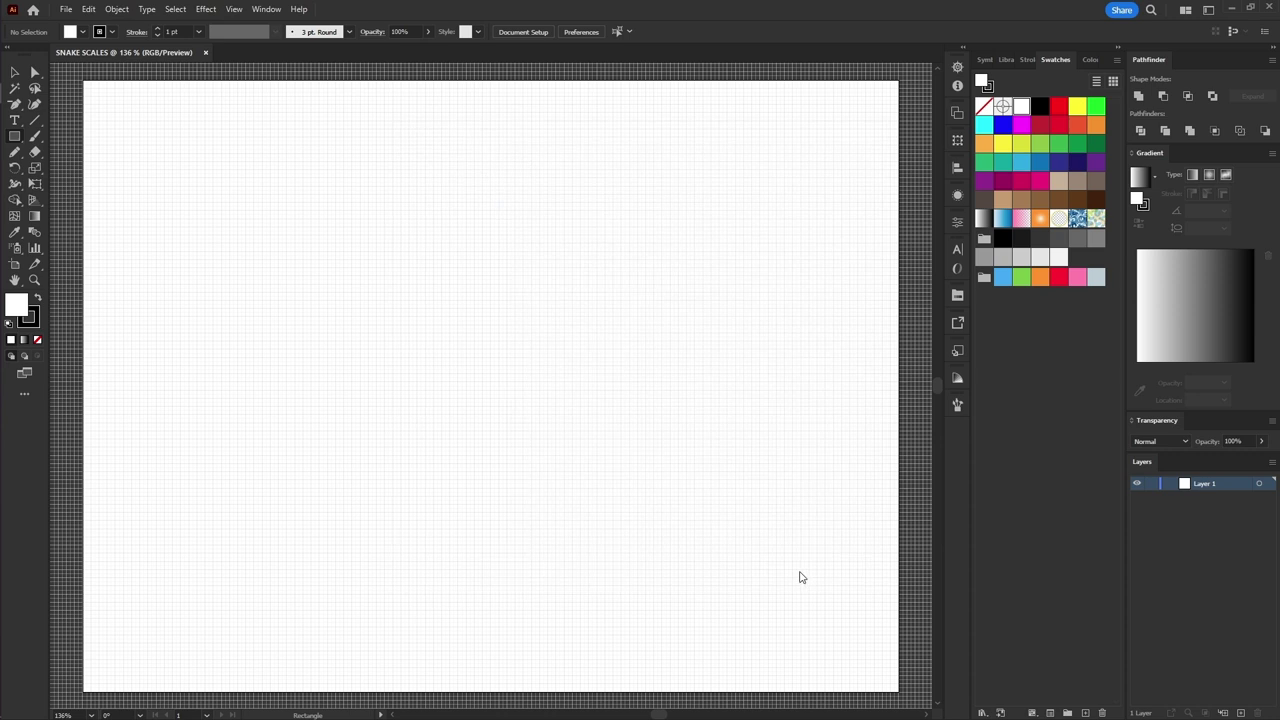
# Draw a tiny 1 × 1 ellipse at an exact size
pyautogui.moveTo(17, 138); pyautogui.dragTo(80, 168)
pyautogui.click(445, 258)
pyautogui.write('100')
pyautogui.press('Tab')
pyautogui.write('1')
pyautogui.press('Return')
# Turn the ellipse into an art brush with Hue Shift colorization
pyautogui.scroll(10, 440, 254)
pyautogui.press('F5')
pyautogui.hscroll(-3, 681, 293)
pyautogui.moveTo(694, 289); pyautogui.dragTo(762, 251)
pyautogui.click(610, 460)
pyautogui.click(755, 410)
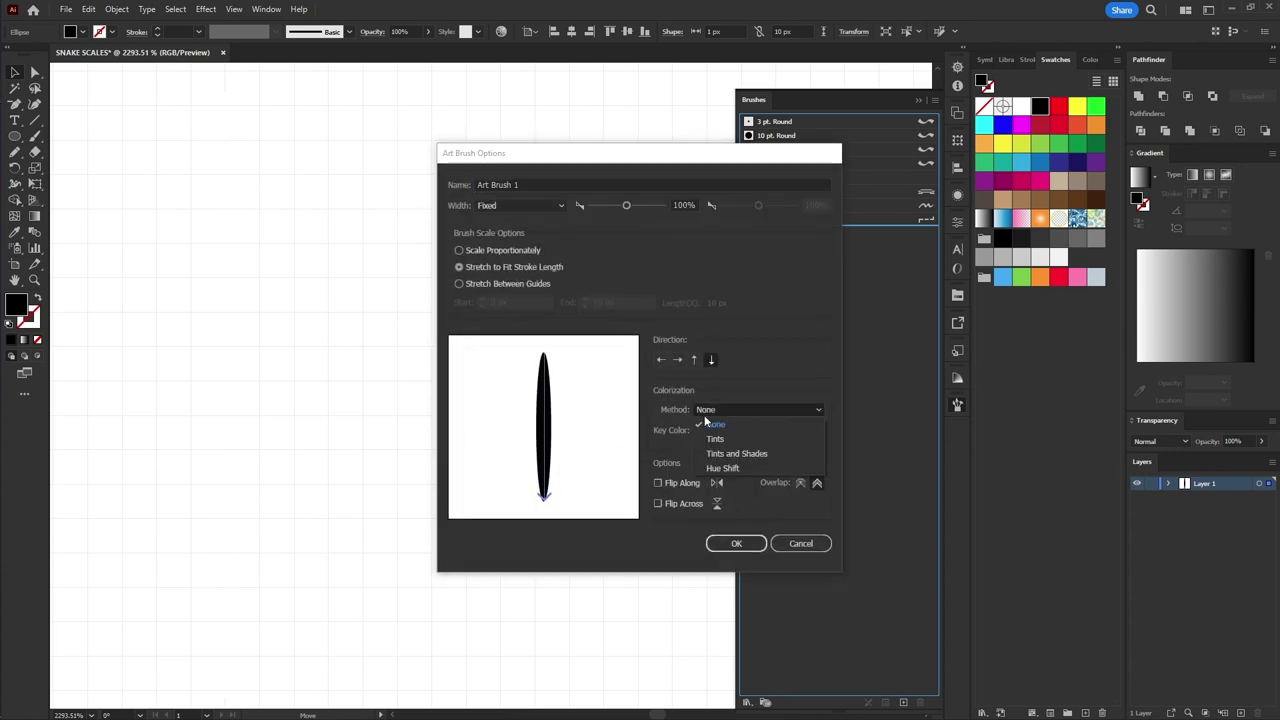
pyautogui.click(725, 460)
pyautogui.click(738, 540)
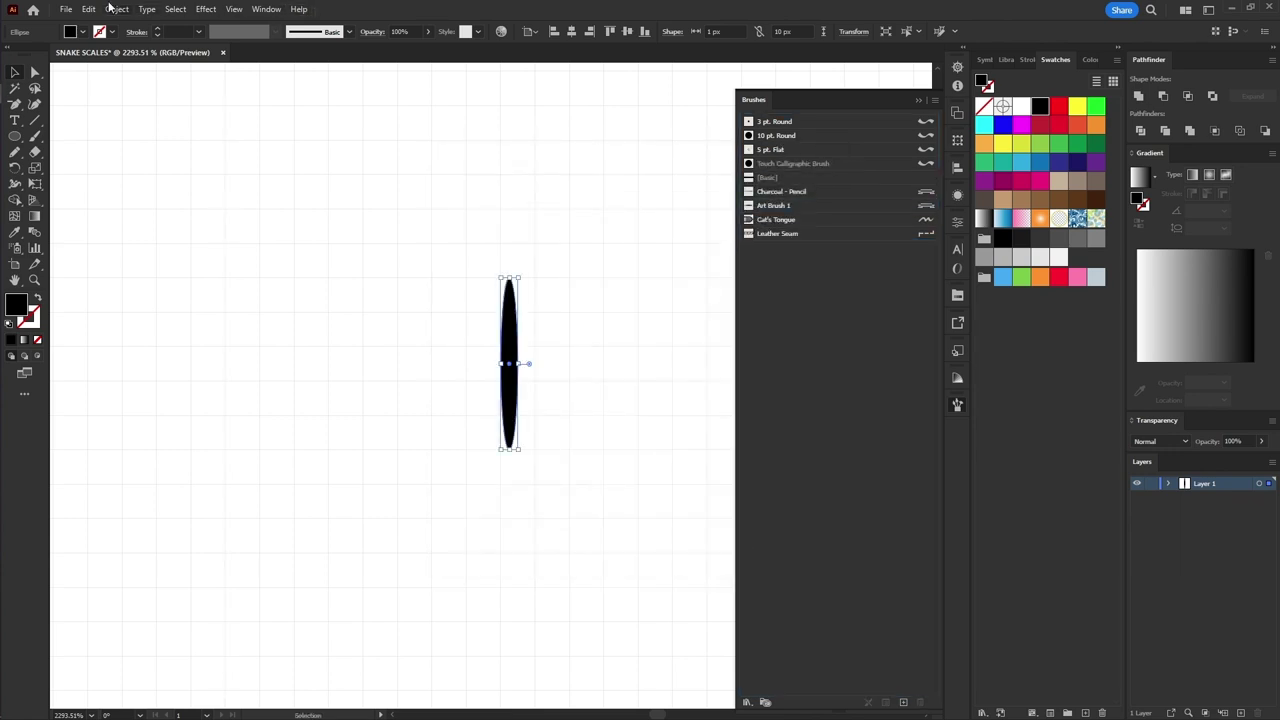
# Check the grid preferences, then narrow the ellipse to 0.25 px wide
pyautogui.click(88, 9)
pyautogui.click(346, 494)
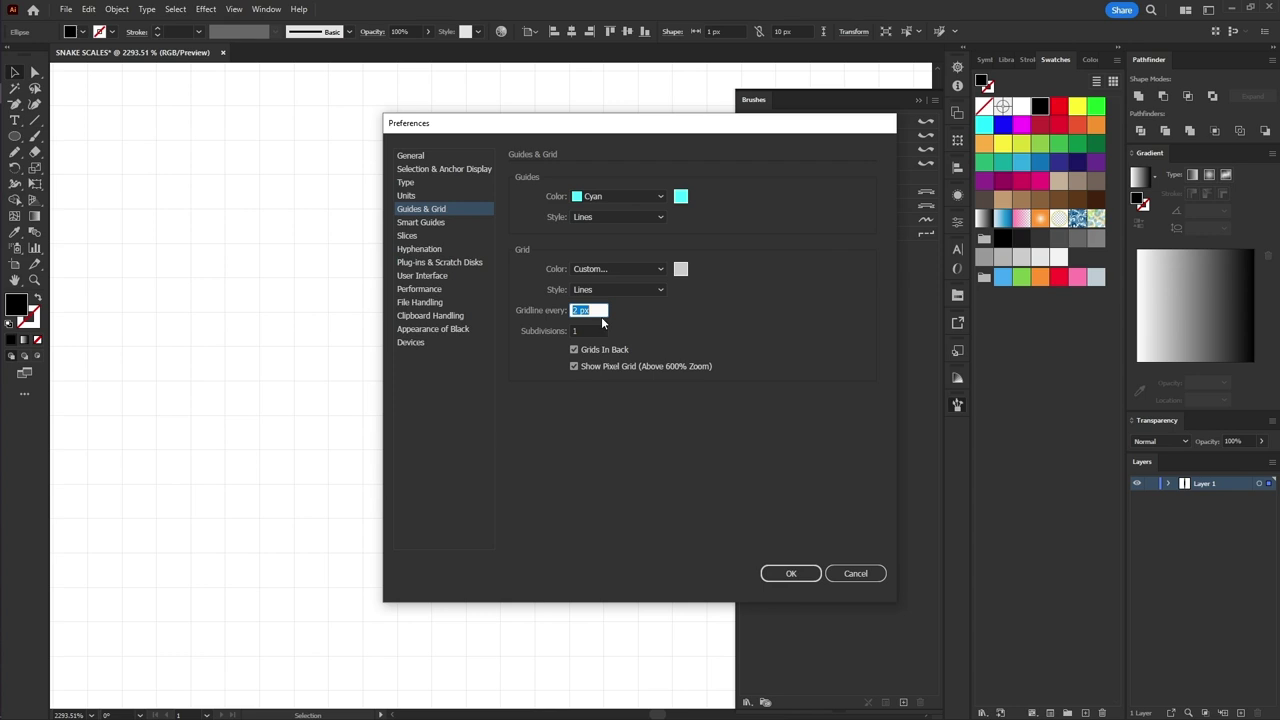
pyautogui.click(790, 573)
pyautogui.scroll(3, 630, 375)
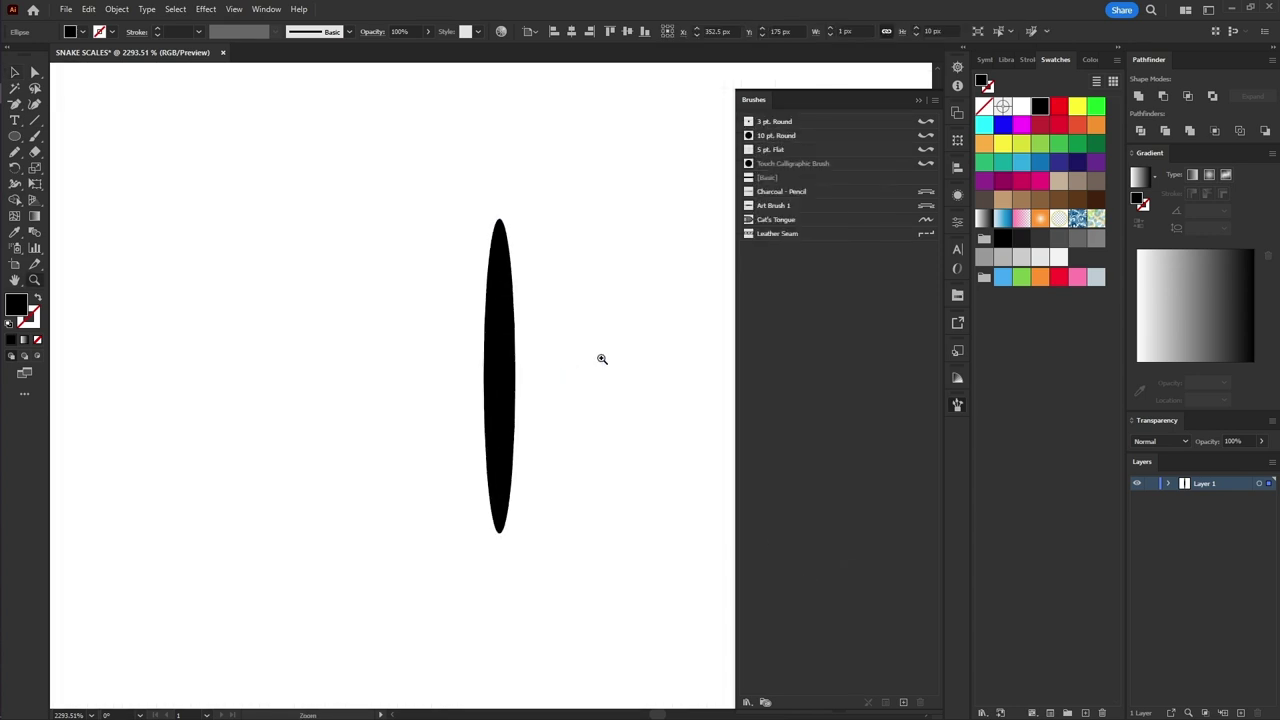
pyautogui.write('.25')
pyautogui.press('Return')
# Make a second Hue Shift art brush named '0.25 Brush' from the narrowed ellipse
pyautogui.click(903, 702)
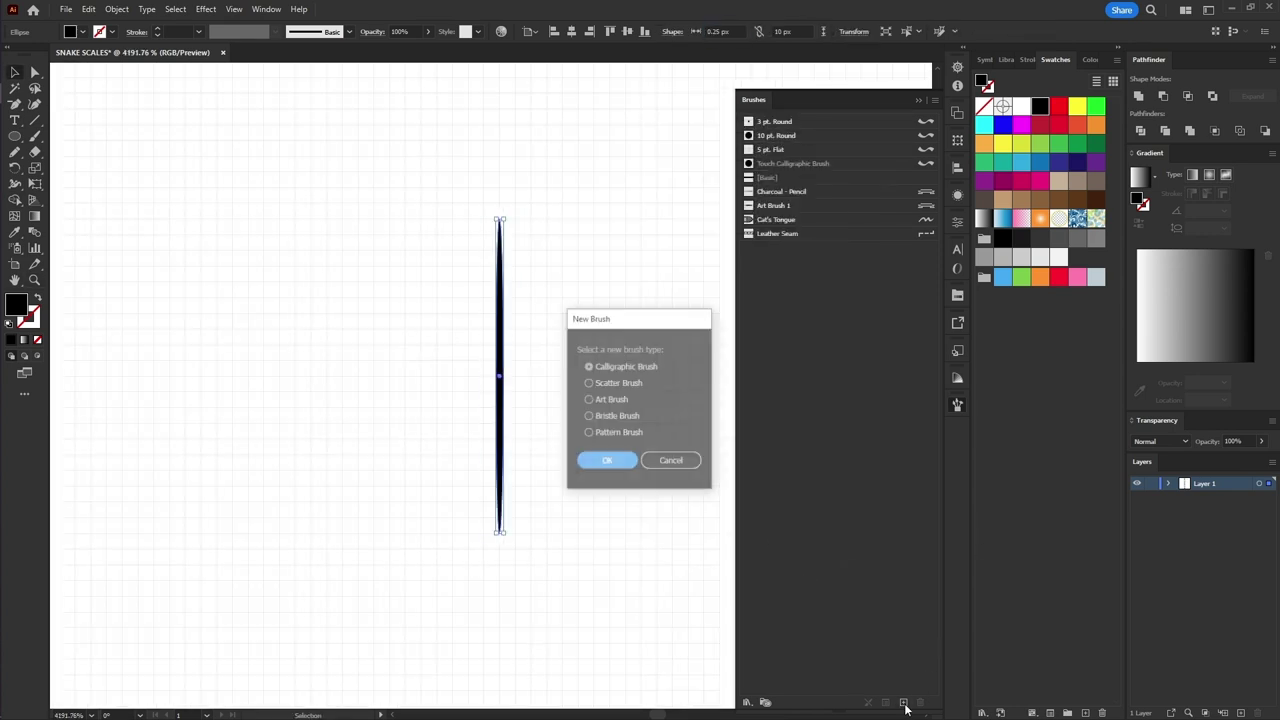
pyautogui.click(590, 398)
pyautogui.click(605, 461)
pyautogui.write('rush')
pyautogui.click(758, 409)
pyautogui.click(730, 468)
pyautogui.click(736, 543)
# Rename the first art brush to '1 Brush' and apply a larger grid spacing
pyautogui.doubleClick(778, 204)
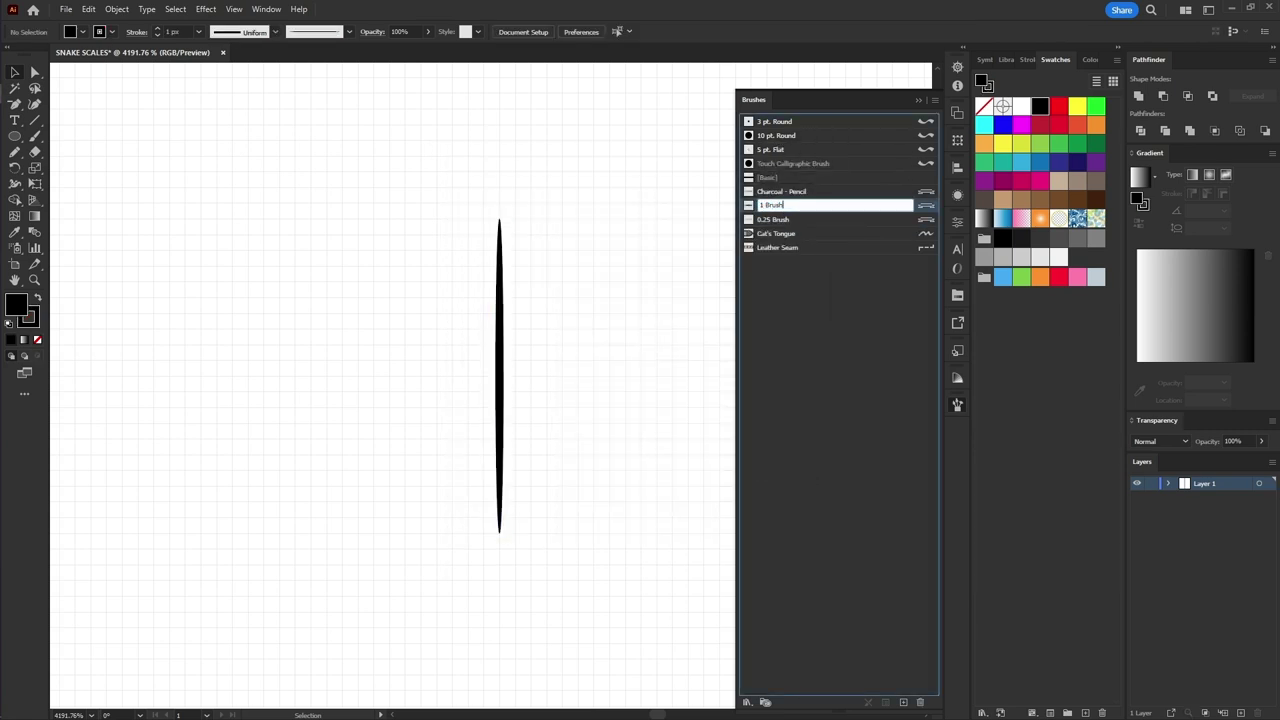
pyautogui.press('Return')
pyautogui.click(88, 9)
pyautogui.click(394, 491)
pyautogui.press('Return')
# Draw a 16 × 4 px ellipse filled blue
pyautogui.click(337, 228)
pyautogui.write('16')
pyautogui.press('Tab')
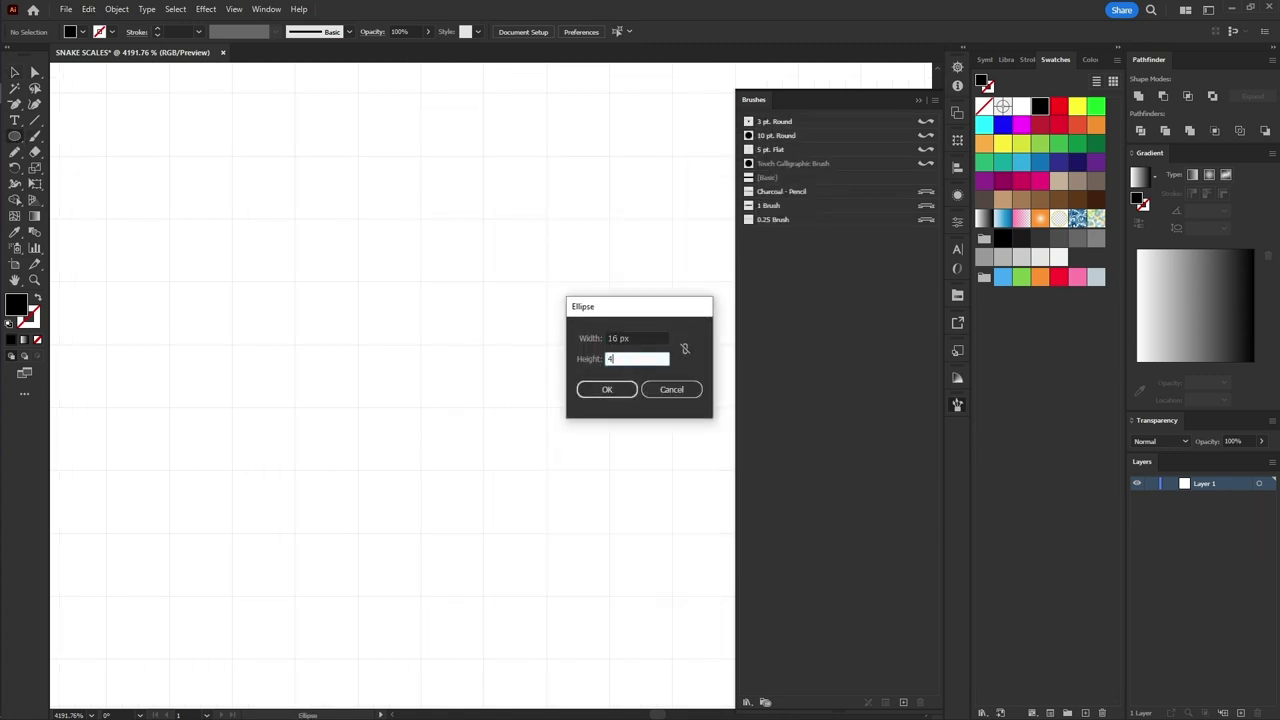
pyautogui.write('4')
pyautogui.press('Return')
pyautogui.scroll(-5, 267, 272)
pyautogui.click(1021, 162)
# Duplicate the ellipse twice downward, colouring the middle one magenta and the top one cyan
pyautogui.moveTo(395, 276)
pyautogui.mouseDown()
pyautogui.moveTo(426, 323)
pyautogui.moveTo(420, 358)
pyautogui.mouseUp()
pyautogui.moveTo(420, 330)
pyautogui.mouseDown()
pyautogui.moveTo(447, 410)
pyautogui.moveTo(415, 452)
pyautogui.mouseUp()
pyautogui.click(450, 325)
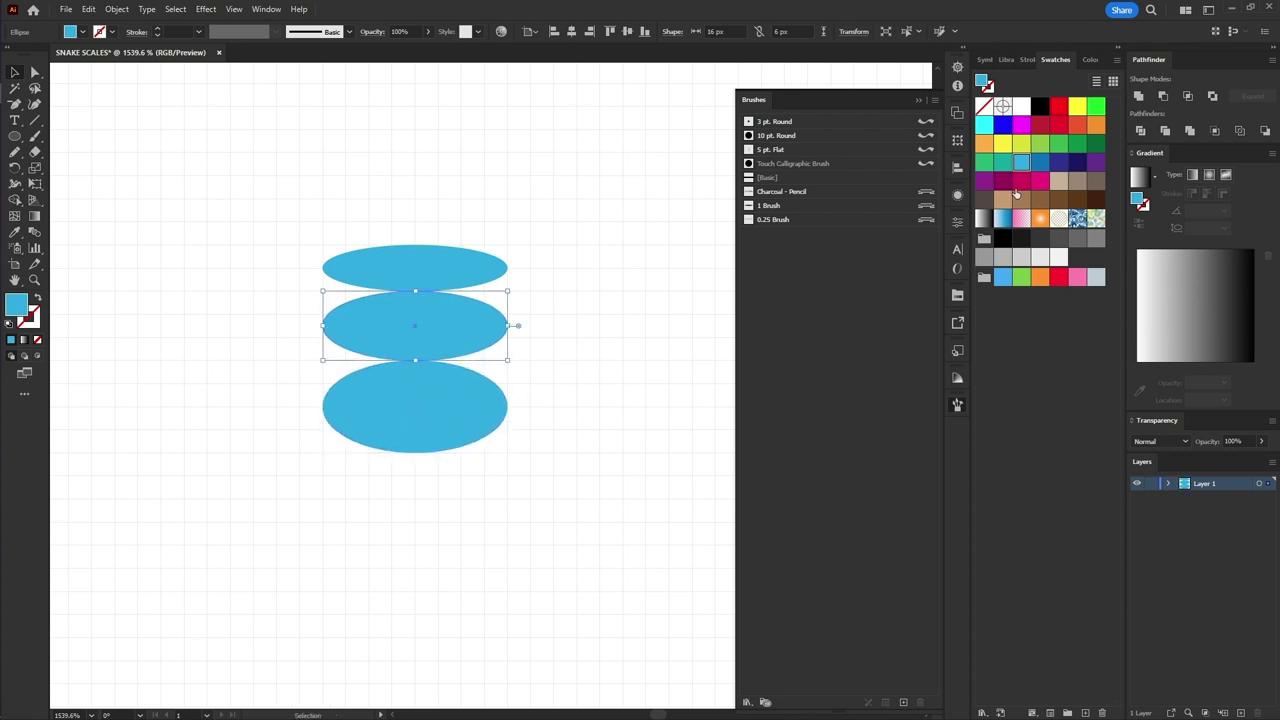
pyautogui.click(1021, 124)
pyautogui.click(415, 265)
pyautogui.click(984, 124)
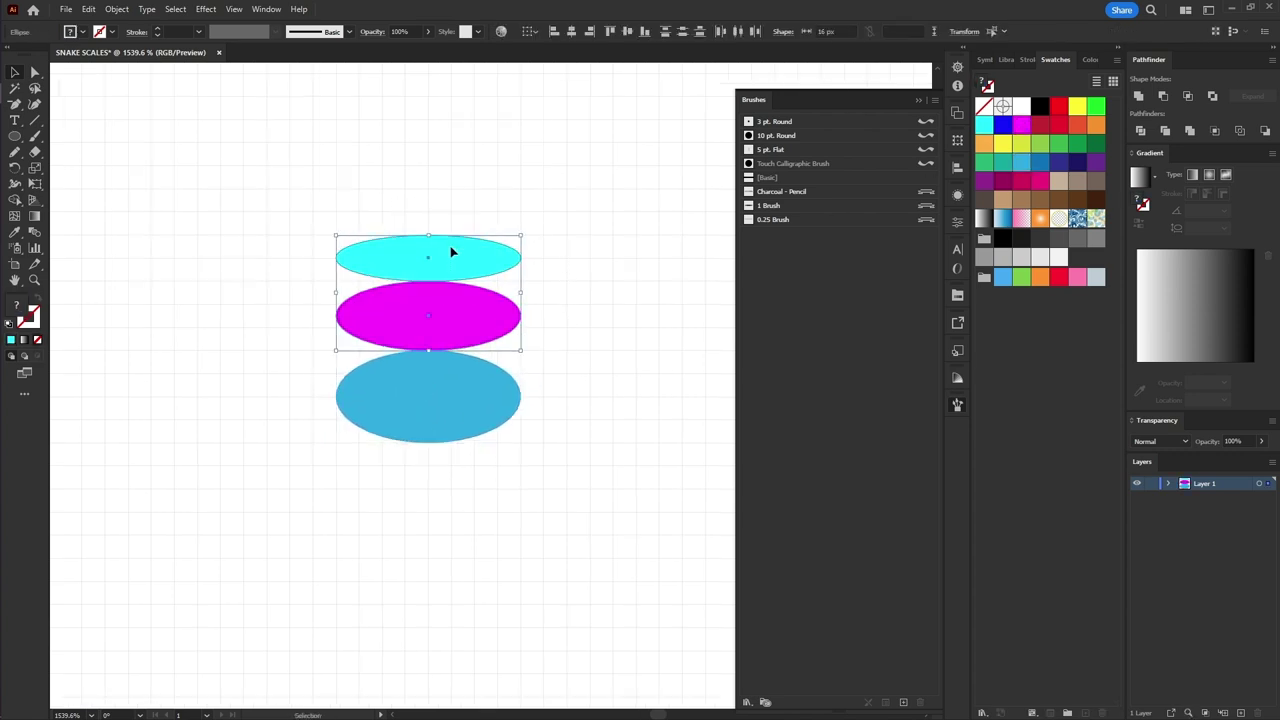
# Reflect a copy of the top two ellipses and move it below the column
pyautogui.rightClick(449, 252)
pyautogui.click(620, 556)
pyautogui.click(571, 451)
pyautogui.moveTo(465, 270); pyautogui.dragTo(463, 477)
# Recolour the second and fourth ellipses with a new purple swatch
pyautogui.click(428, 400)
pyautogui.click(1021, 124)
pyautogui.click(438, 313)
pyautogui.click(1085, 712)
pyautogui.moveTo(676, 336); pyautogui.dragTo(633, 341)
pyautogui.click(637, 471)
# Cut away the ellipses' right halves and join the remaining halves closed
pyautogui.click(35, 74)
pyautogui.moveTo(512, 545); pyautogui.dragTo(517, 551)
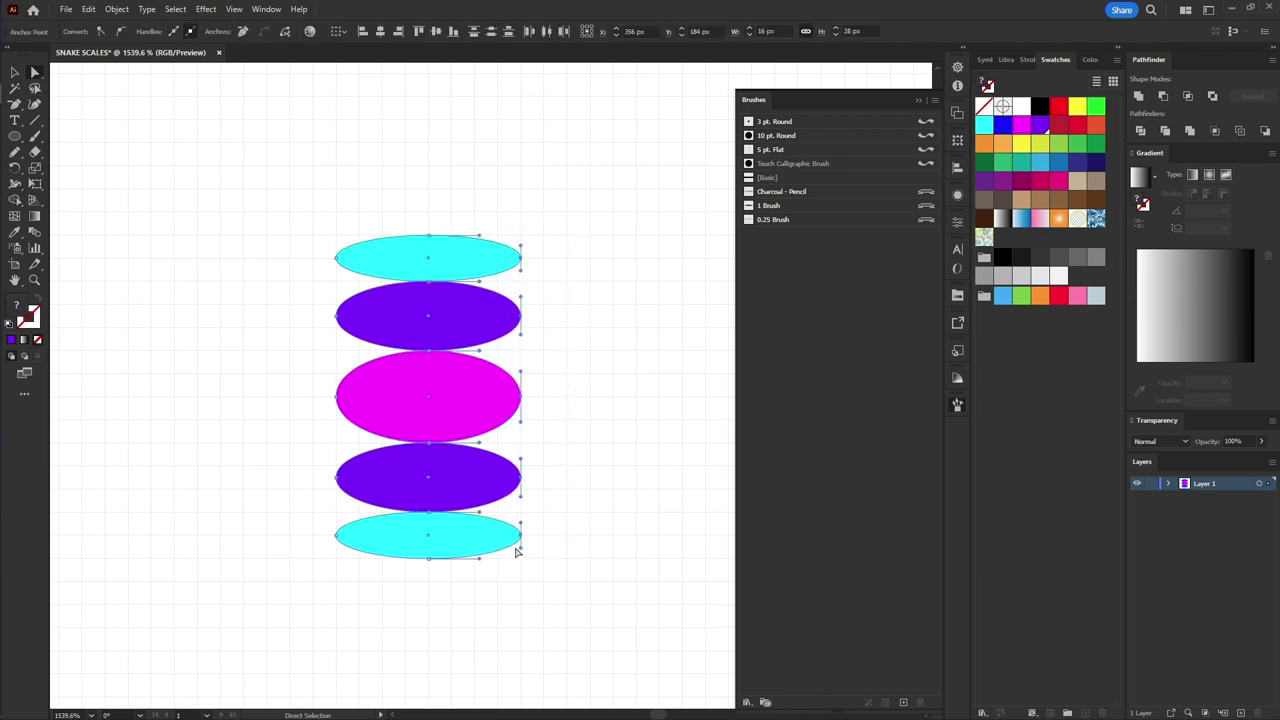
pyautogui.press('Delete')
pyautogui.rightClick(394, 283)
pyautogui.click(434, 434)
pyautogui.press('l')
pyautogui.click(443, 278)
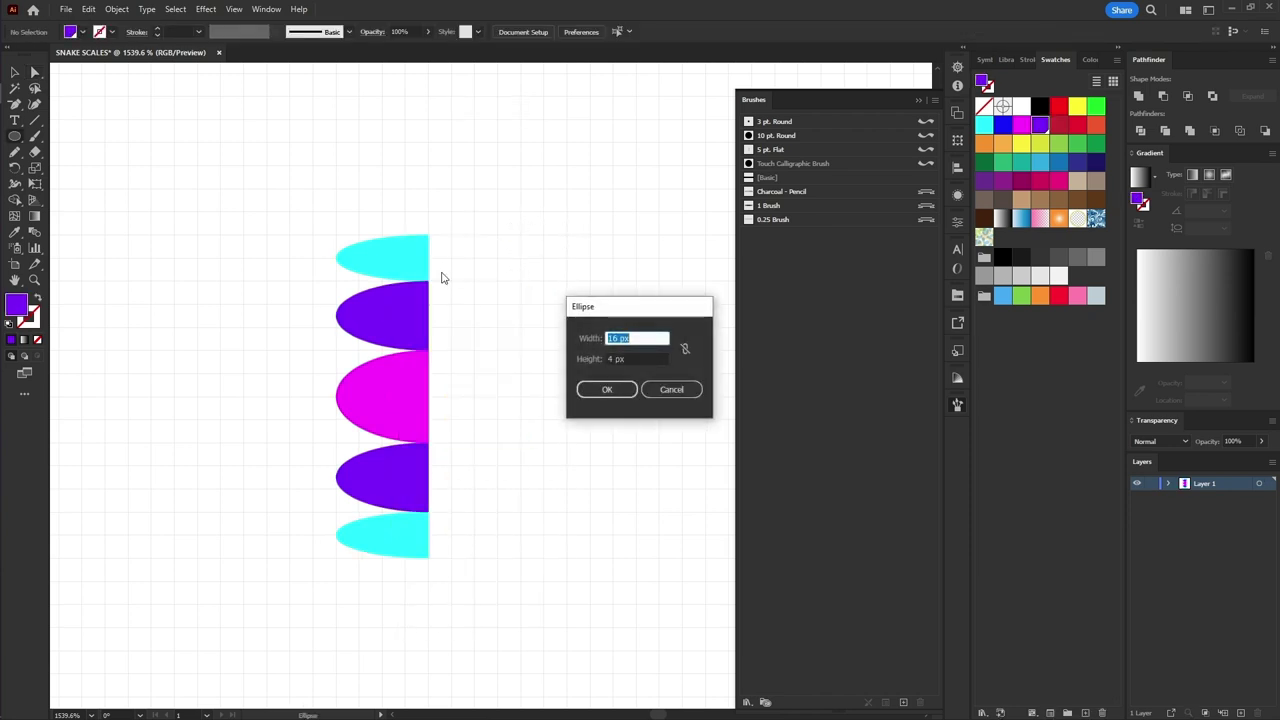
pyautogui.write('4')
# Create a 16 × 4 px ellipse and copy it into a column of six
pyautogui.press('Return')
pyautogui.moveTo(511, 248)
pyautogui.mouseDown()
pyautogui.moveTo(488, 225)
pyautogui.moveTo(496, 327)
pyautogui.mouseUp()
pyautogui.hotkey('ctrl', 'd')
pyautogui.hotkey('ctrl', 'd')
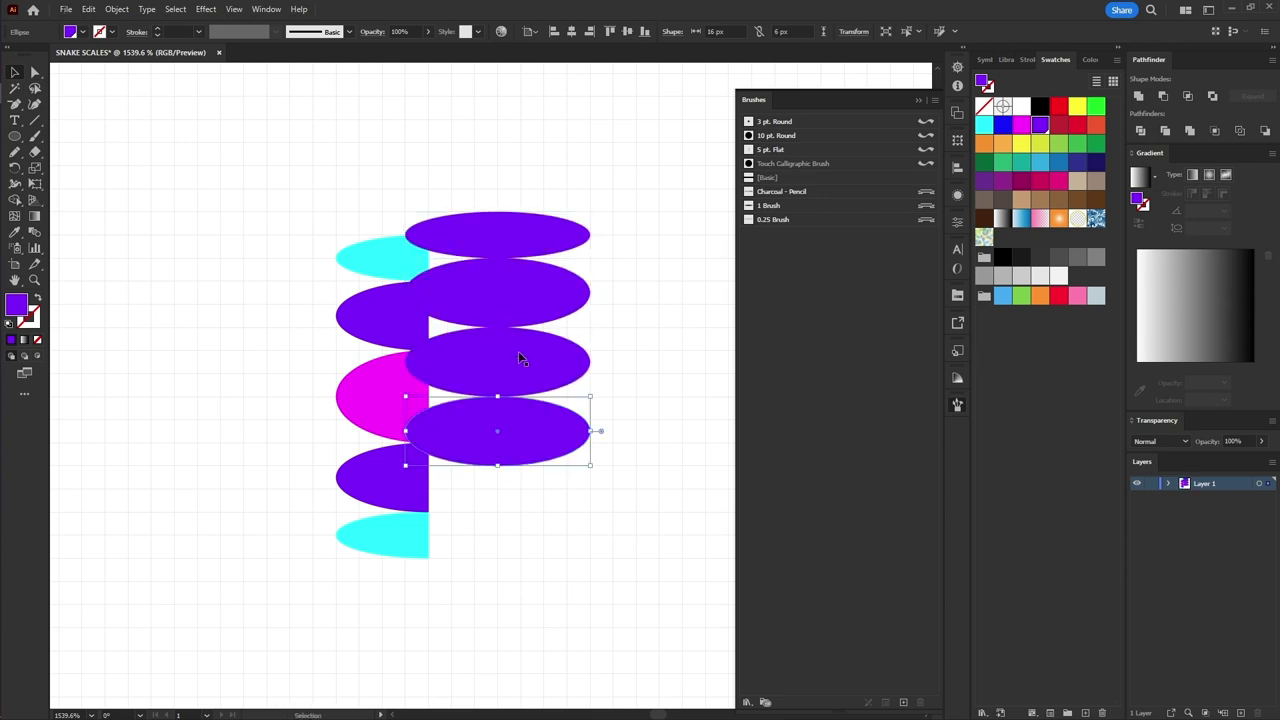
pyautogui.moveTo(551, 431); pyautogui.dragTo(551, 557)
pyautogui.moveTo(520, 448)
pyautogui.mouseDown()
pyautogui.moveTo(530, 531)
pyautogui.moveTo(530, 513)
pyautogui.mouseUp()
# Give the middle pair a new pale blue swatch and save another swatch for the next pair
pyautogui.moveTo(608, 332); pyautogui.dragTo(515, 460)
pyautogui.click(1085, 713)
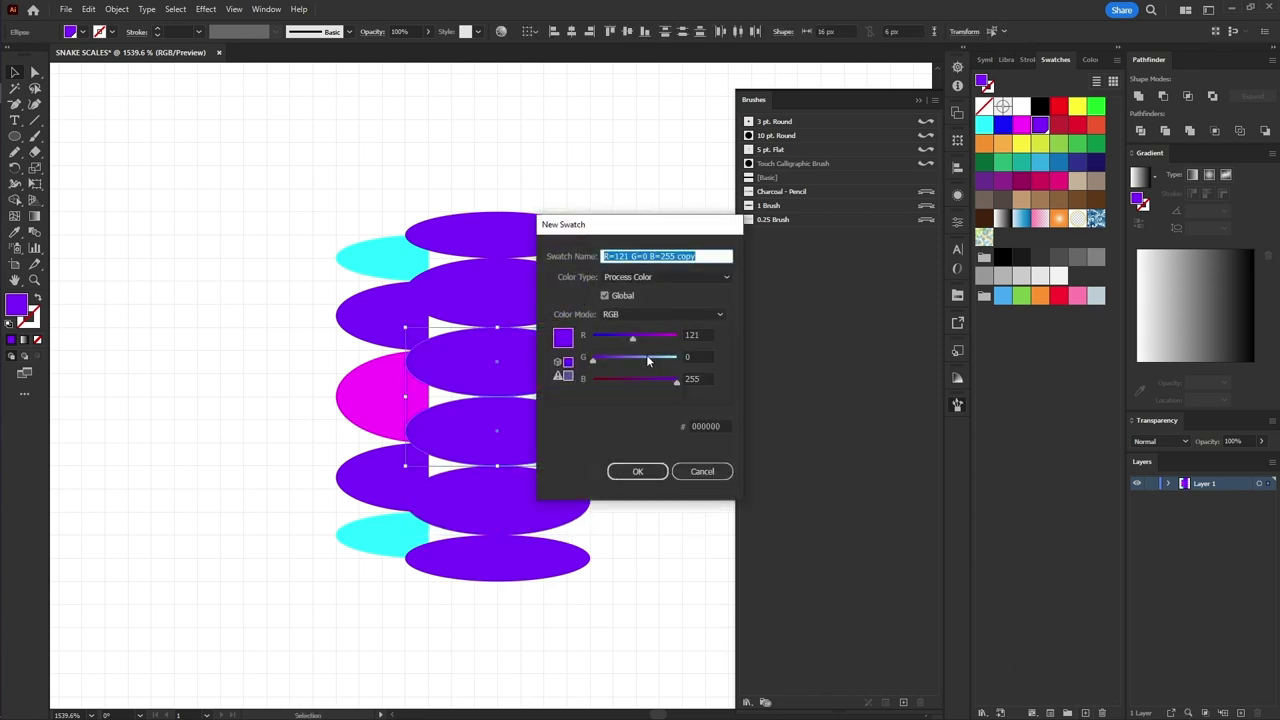
pyautogui.moveTo(646, 356); pyautogui.dragTo(636, 360)
pyautogui.click(636, 471)
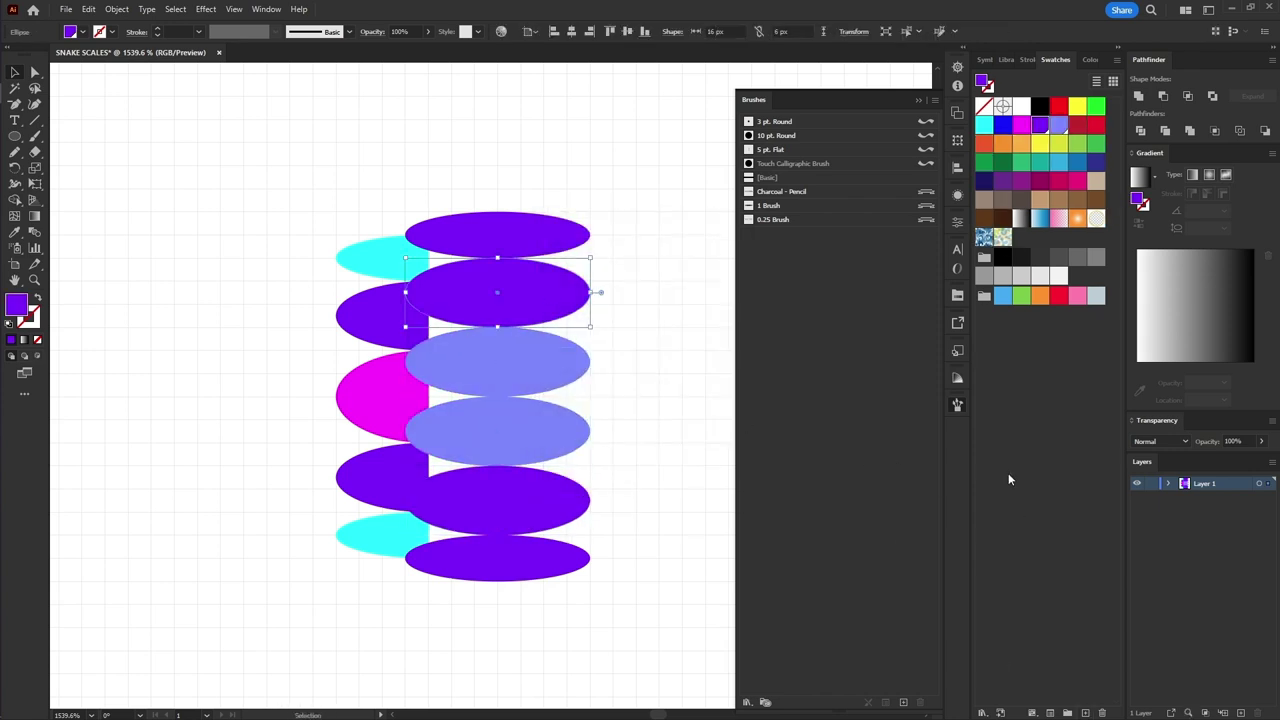
pyautogui.click(1085, 713)
pyautogui.click(637, 471)
# Lighten the magenta scale to a pink swatch and select the new column's right anchors
pyautogui.click(1085, 713)
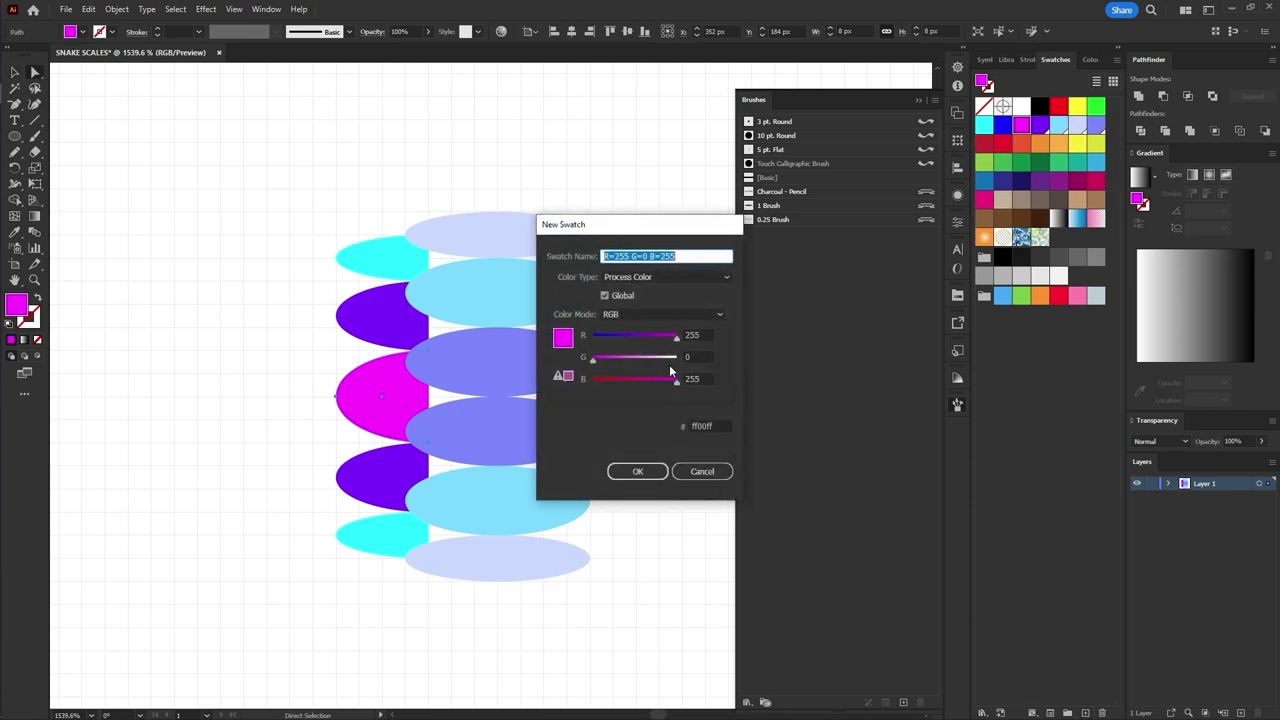
pyautogui.moveTo(669, 364); pyautogui.dragTo(634, 357)
pyautogui.click(637, 471)
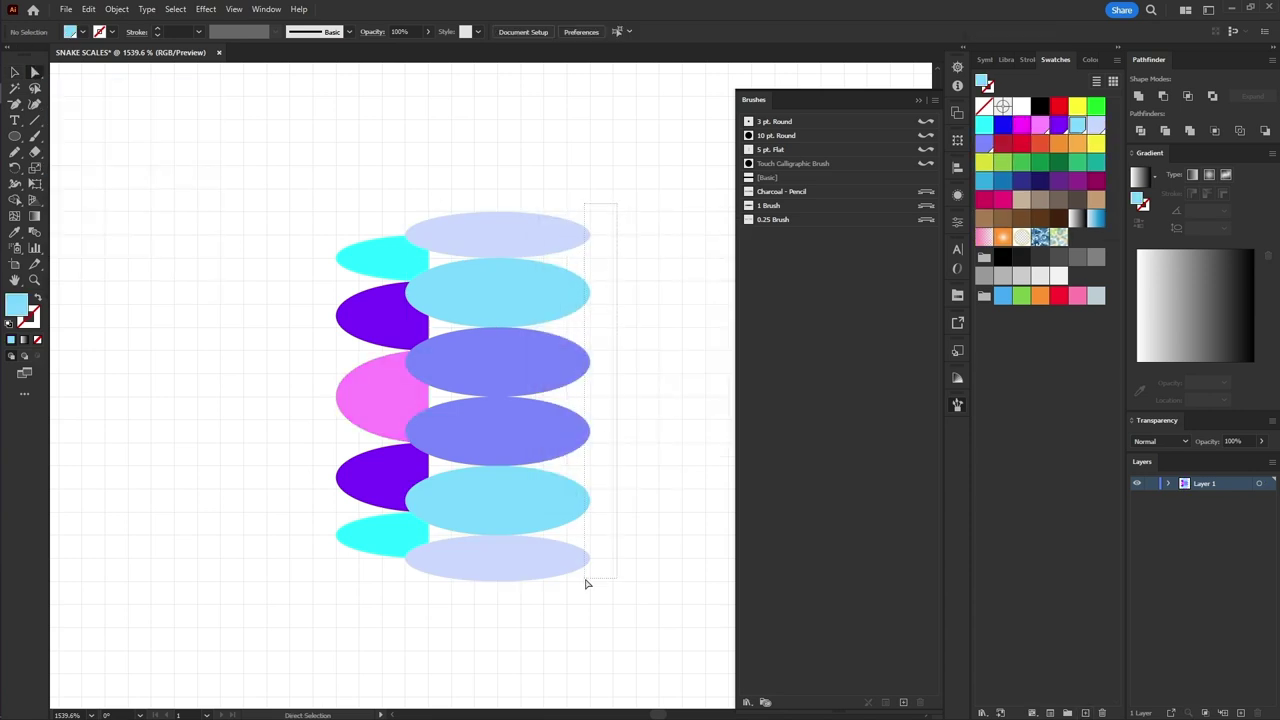
pyautogui.moveTo(587, 584); pyautogui.dragTo(587, 593)
# Delete the light ellipses' right halves and paste a copy of the half-ellipse column nudged right
pyautogui.press('Delete')
pyautogui.press('v')
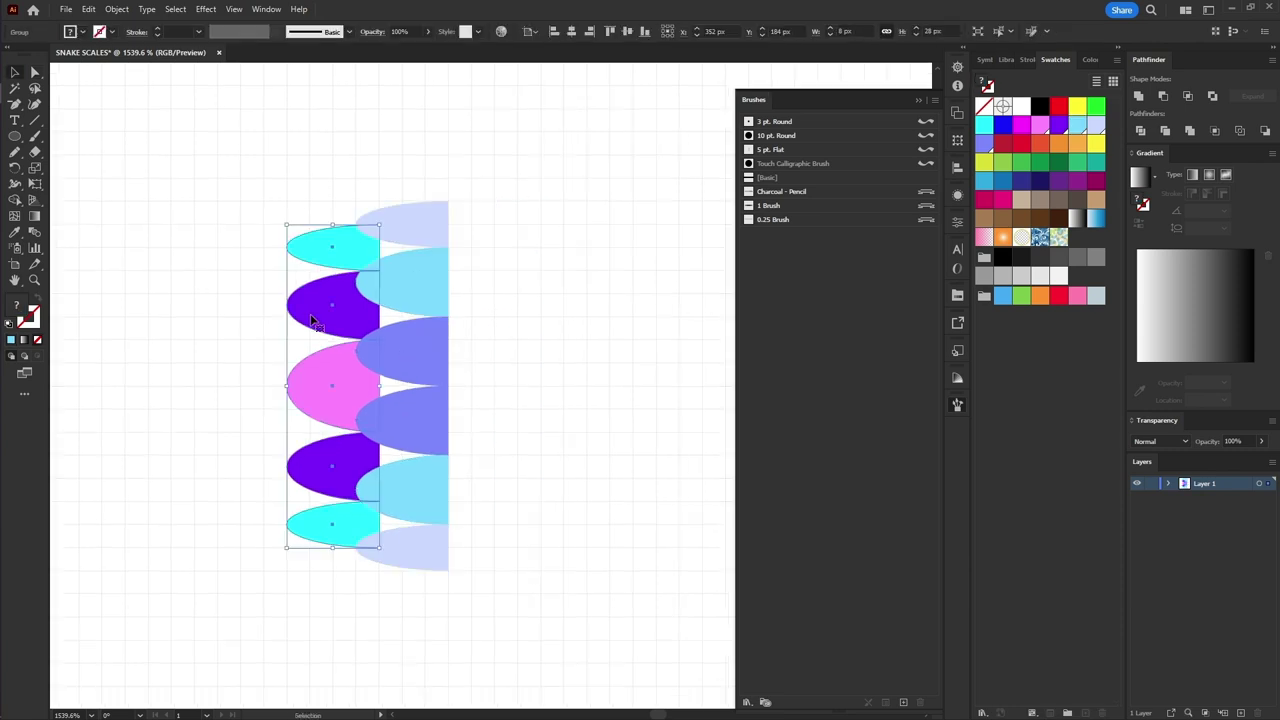
pyautogui.rightClick(310, 316)
pyautogui.click(348, 340)
pyautogui.rightClick(328, 322)
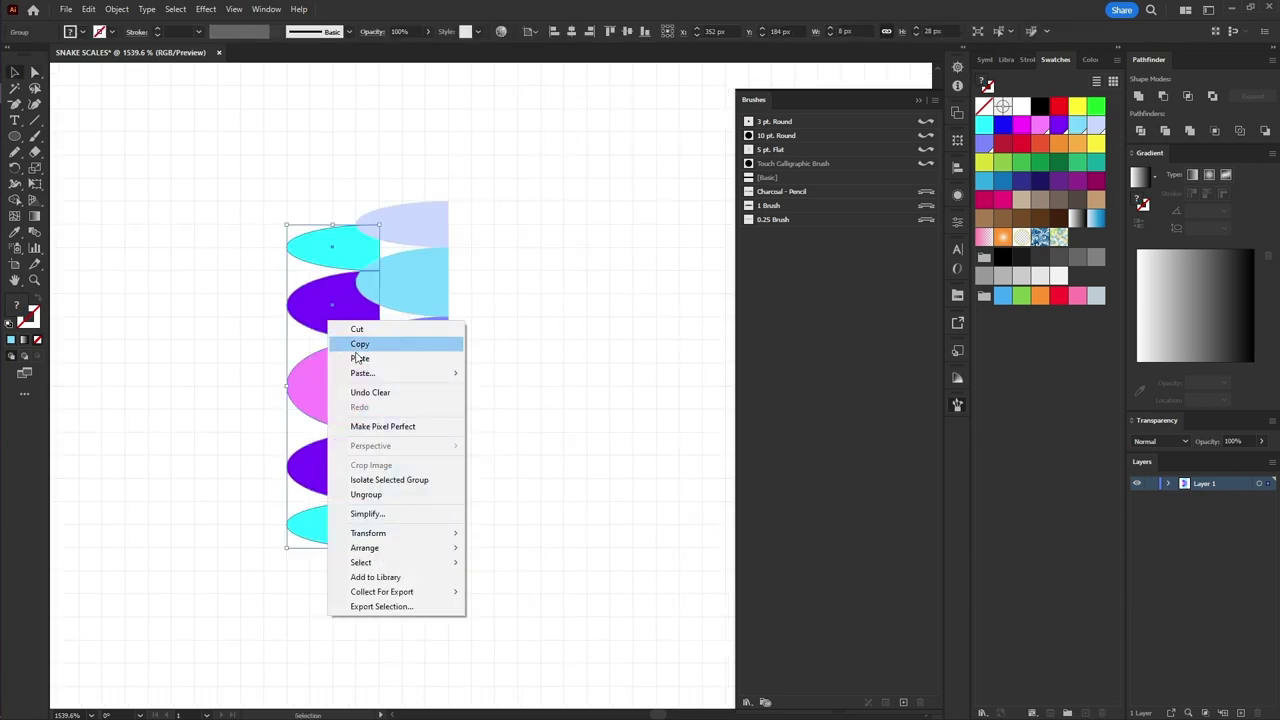
pyautogui.click(539, 402)
pyautogui.press('Right')
pyautogui.press('Right')
pyautogui.press('Right')
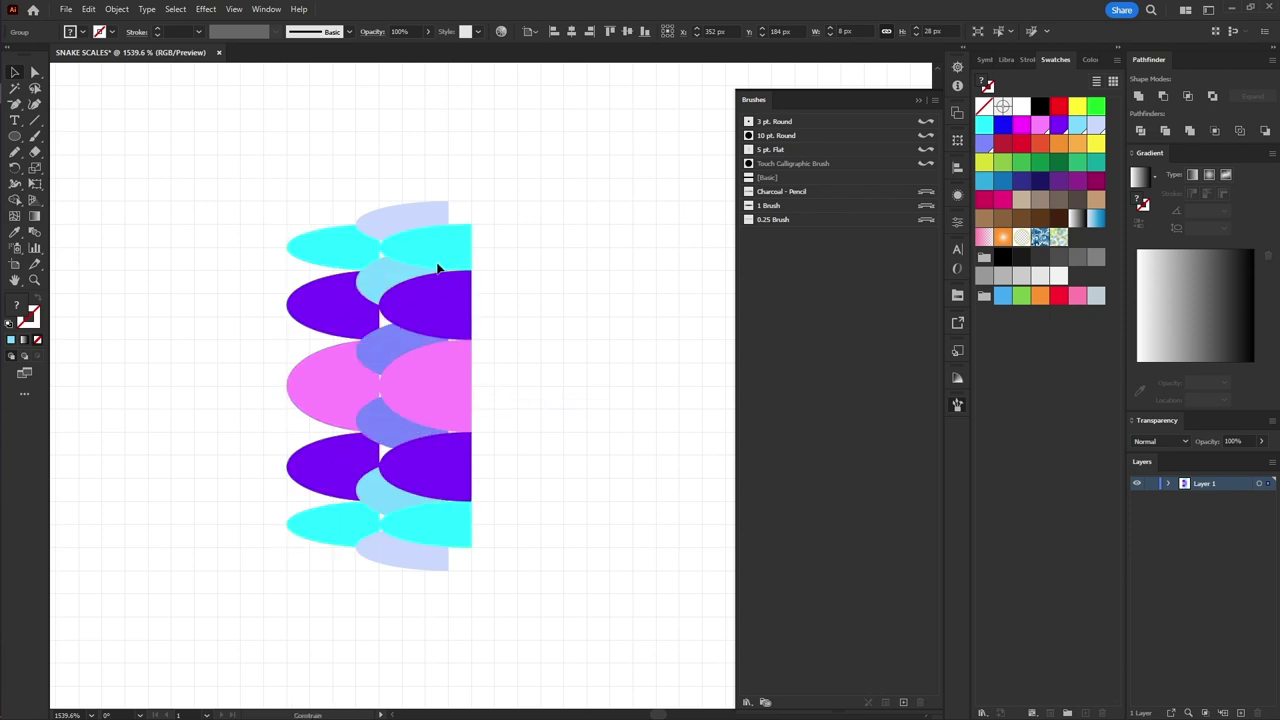
pyautogui.press('Right')
pyautogui.press('Right')
# Stretch the top and bottom light scales' tips rightward, then select the cyan end ellipses
pyautogui.click(530, 269)
pyautogui.press('a')
pyautogui.click(450, 200)
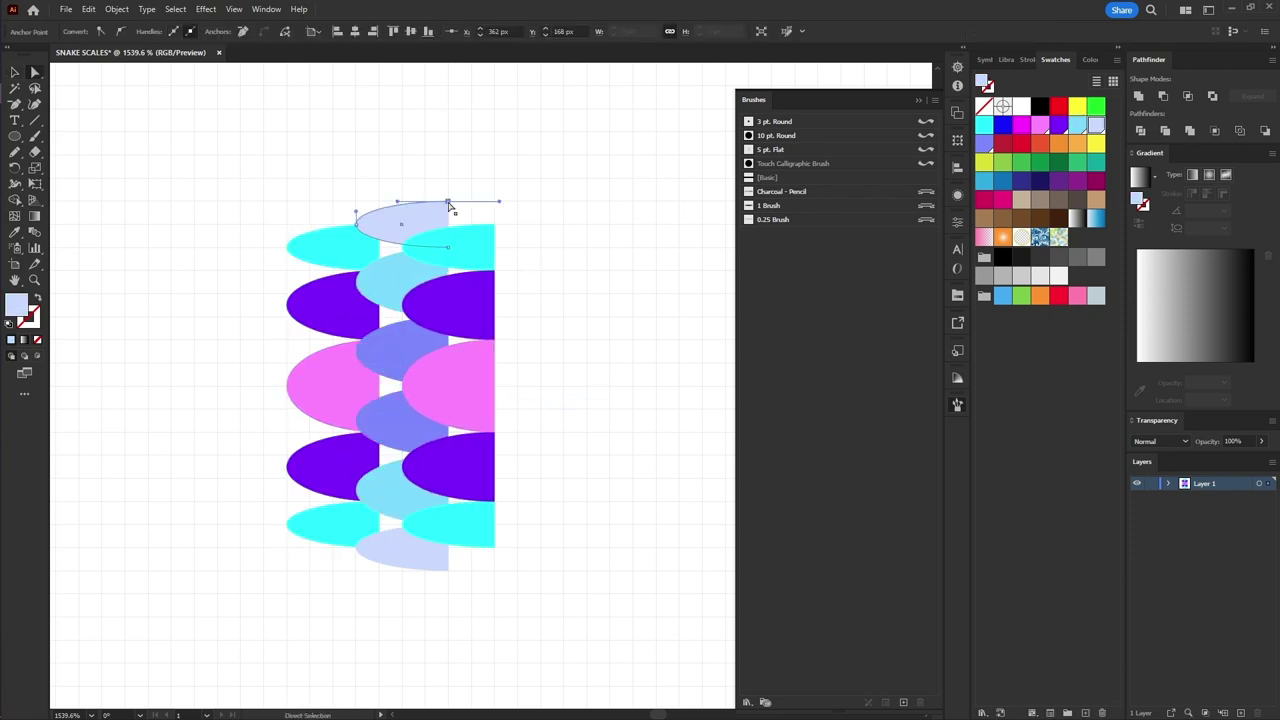
pyautogui.moveTo(453, 200); pyautogui.dragTo(495, 216)
pyautogui.click(449, 572)
pyautogui.moveTo(449, 572); pyautogui.dragTo(499, 576)
pyautogui.press('Up')
pyautogui.press('Up')
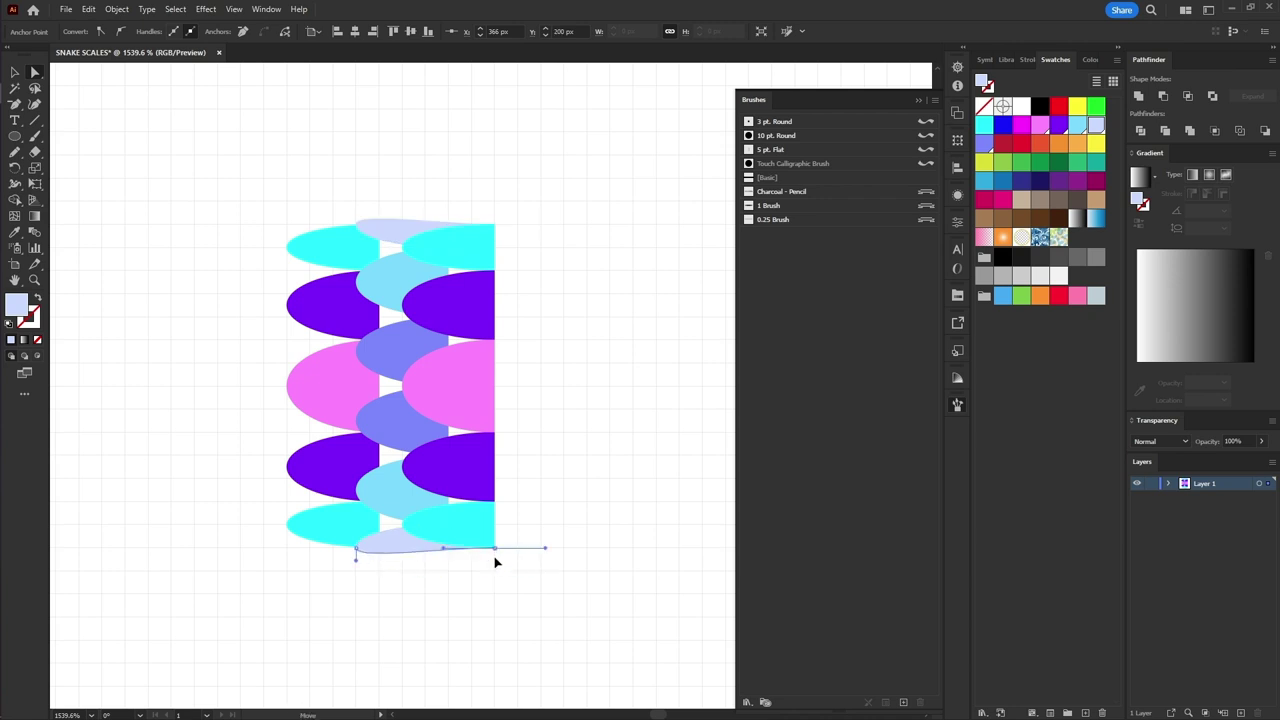
pyautogui.click(458, 248)
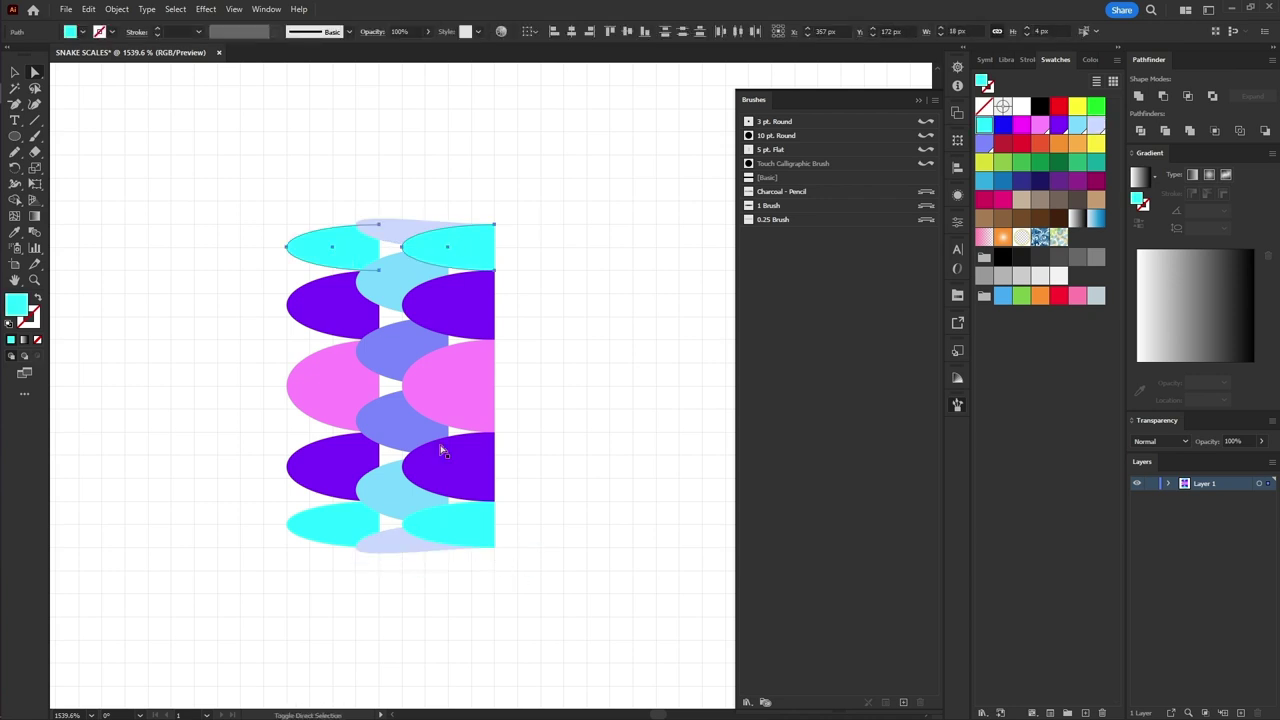
# Add a darker blue second fill to the cyan end scales in Appearance
pyautogui.click(957, 164)
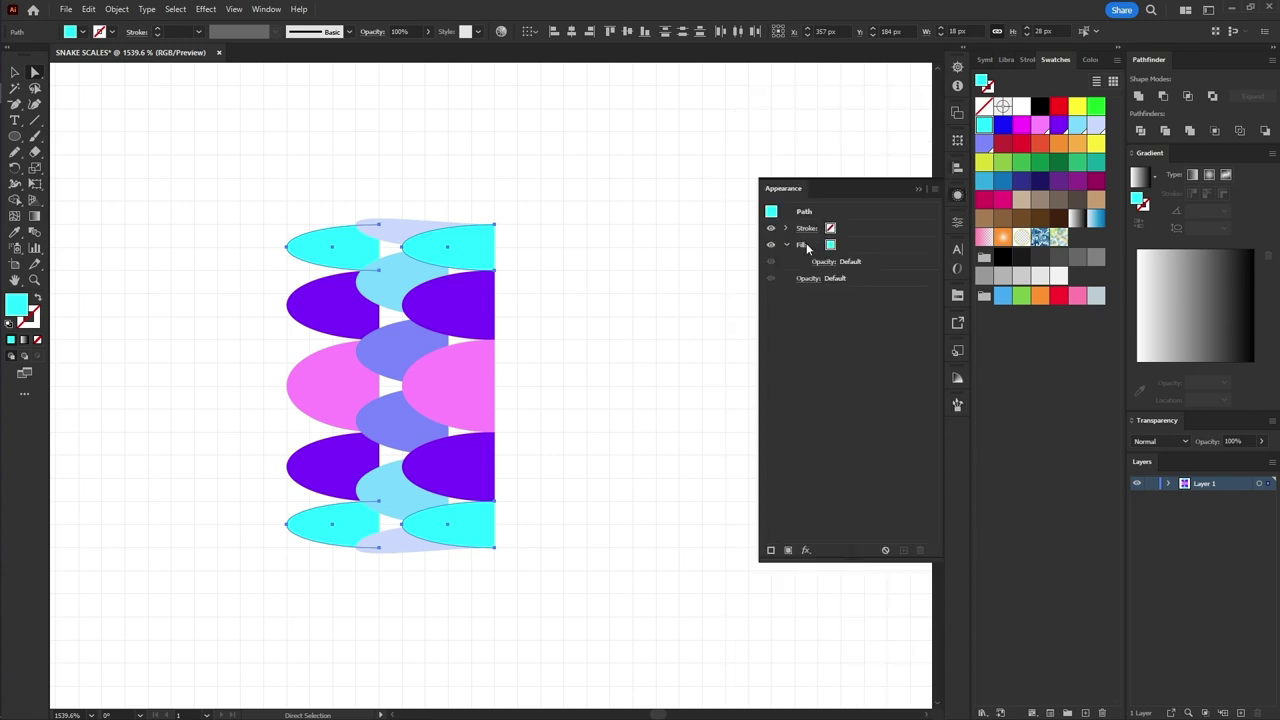
pyautogui.click(870, 228)
pyautogui.click(841, 229)
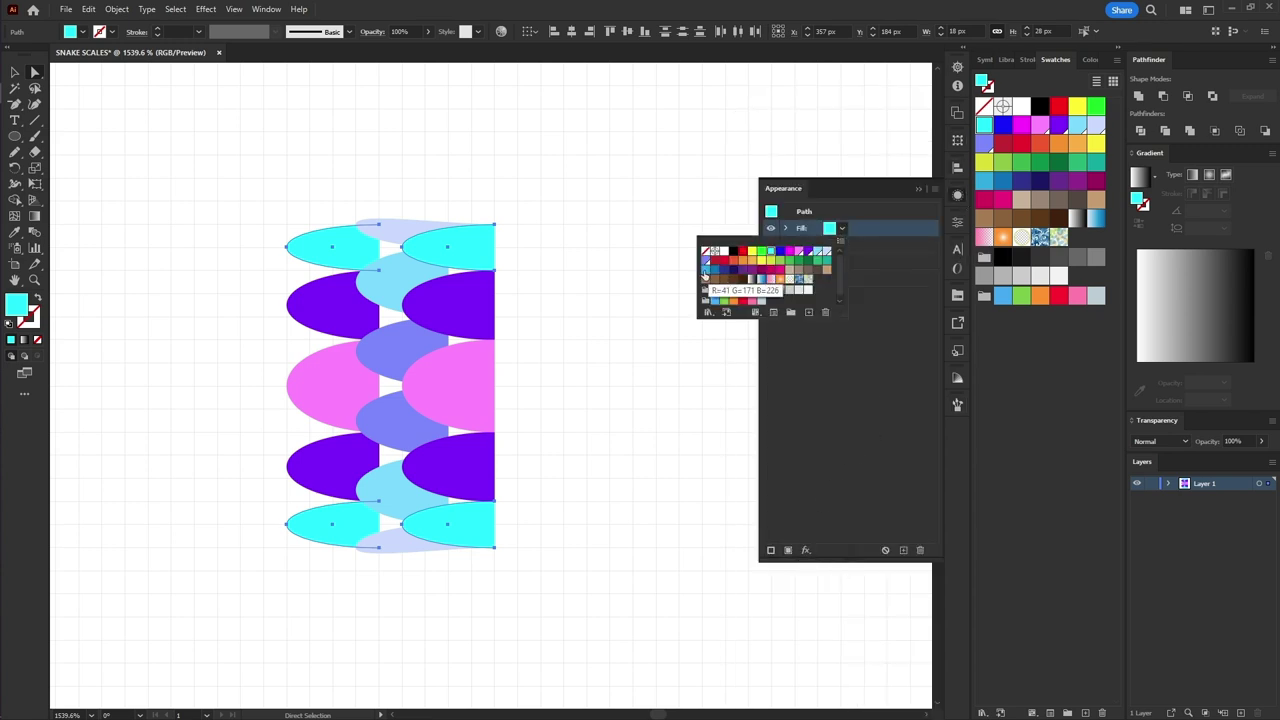
pyautogui.click(706, 270)
# Offset the new fill 2 px horizontally with a Transform effect
pyautogui.click(206, 9)
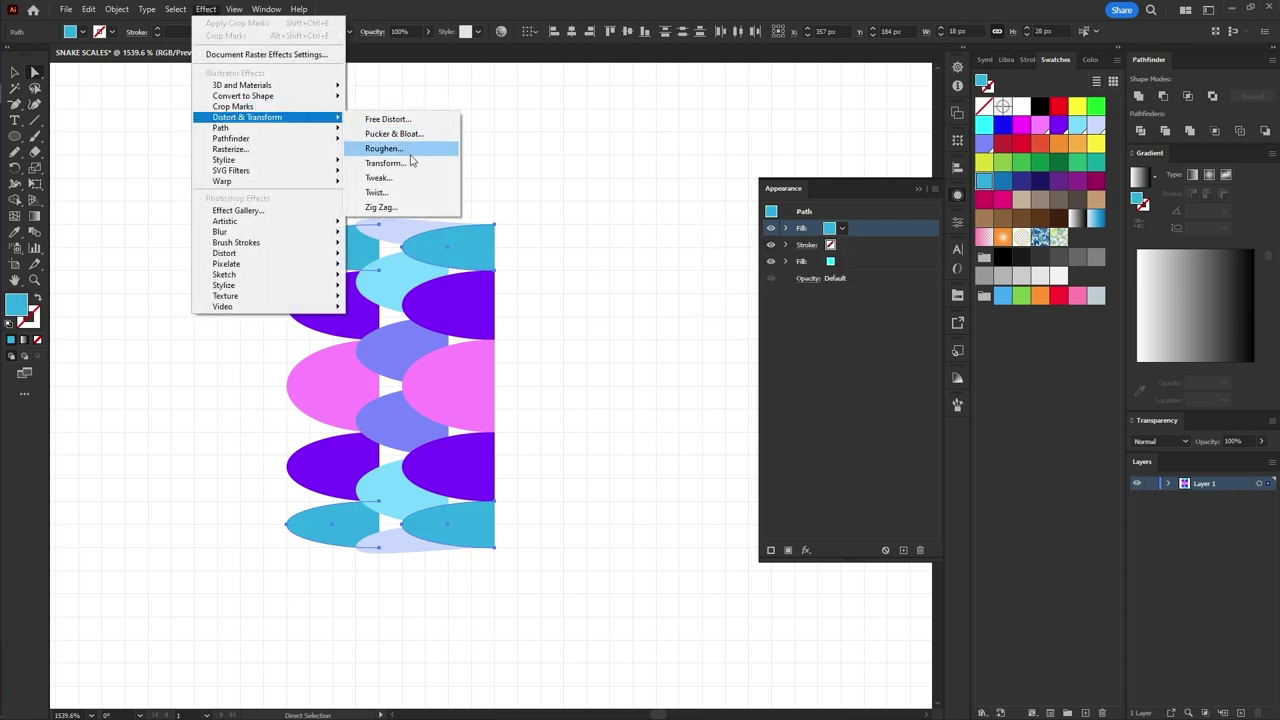
pyautogui.moveTo(247, 117)
pyautogui.click(405, 162)
pyautogui.click(520, 692)
pyautogui.press('Tab')
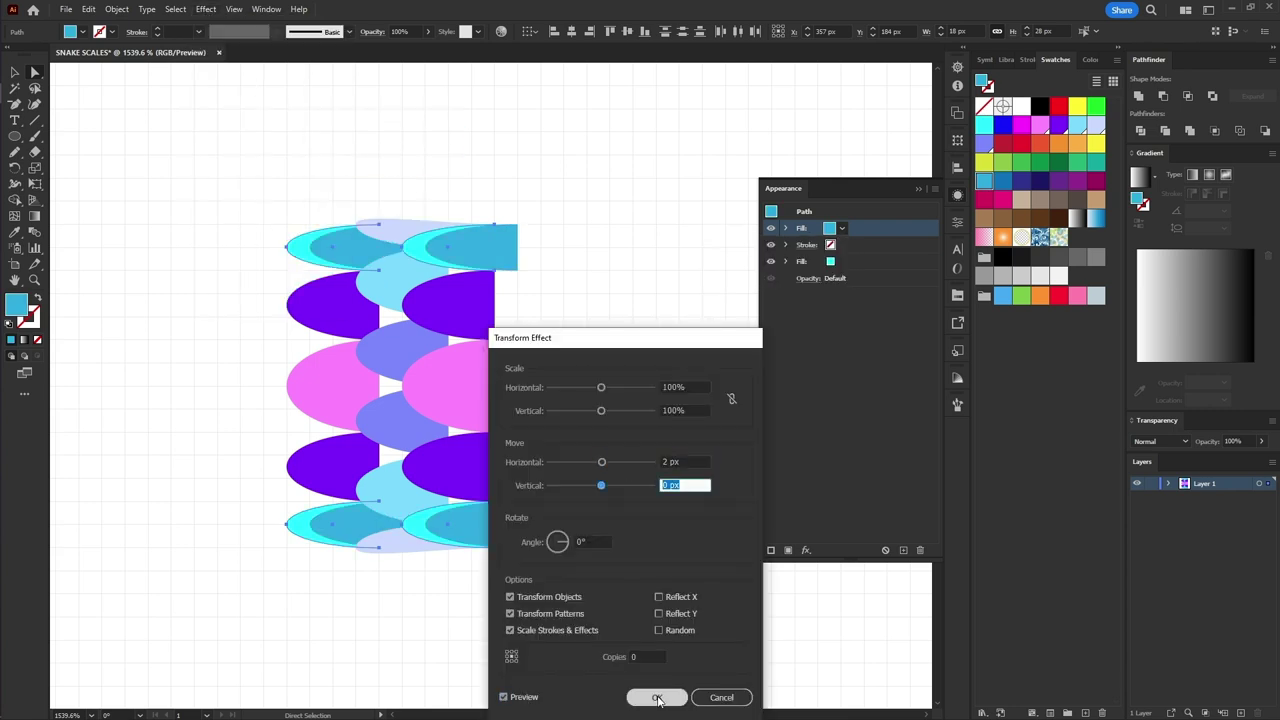
pyautogui.click(656, 698)
# Give the cyan scales a thin black brushed outline
pyautogui.click(770, 550)
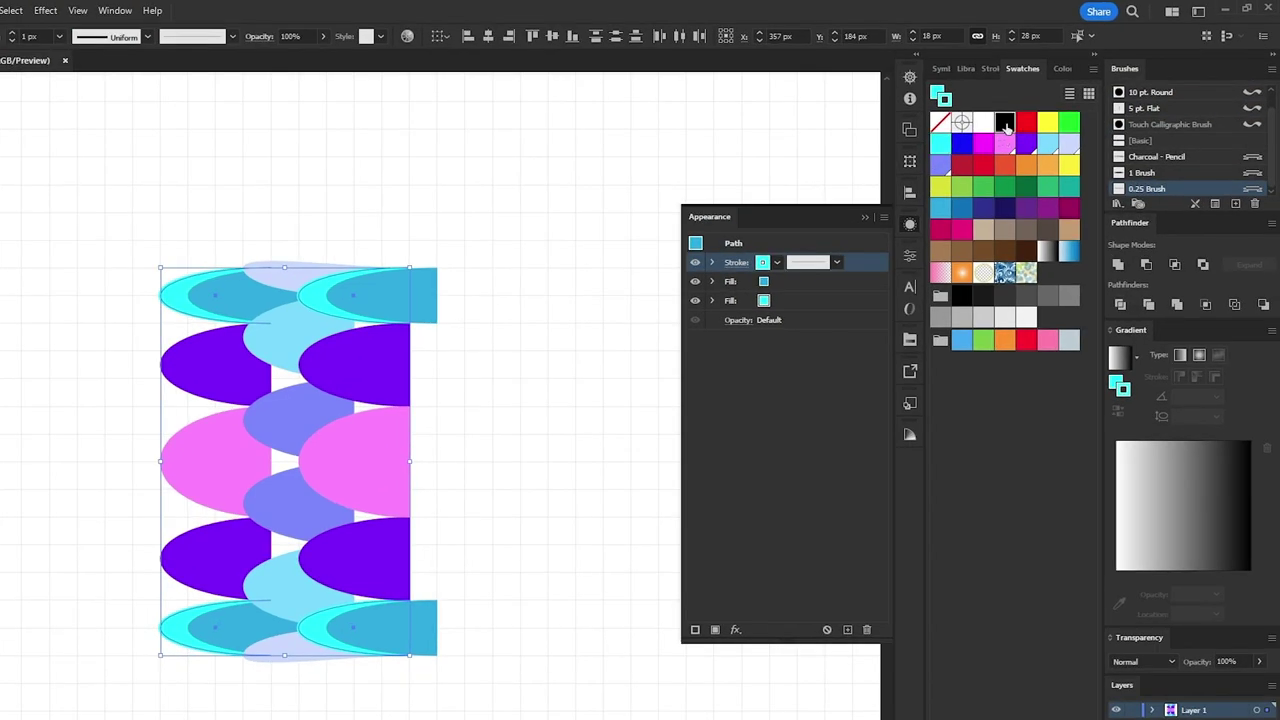
pyautogui.click(1005, 123)
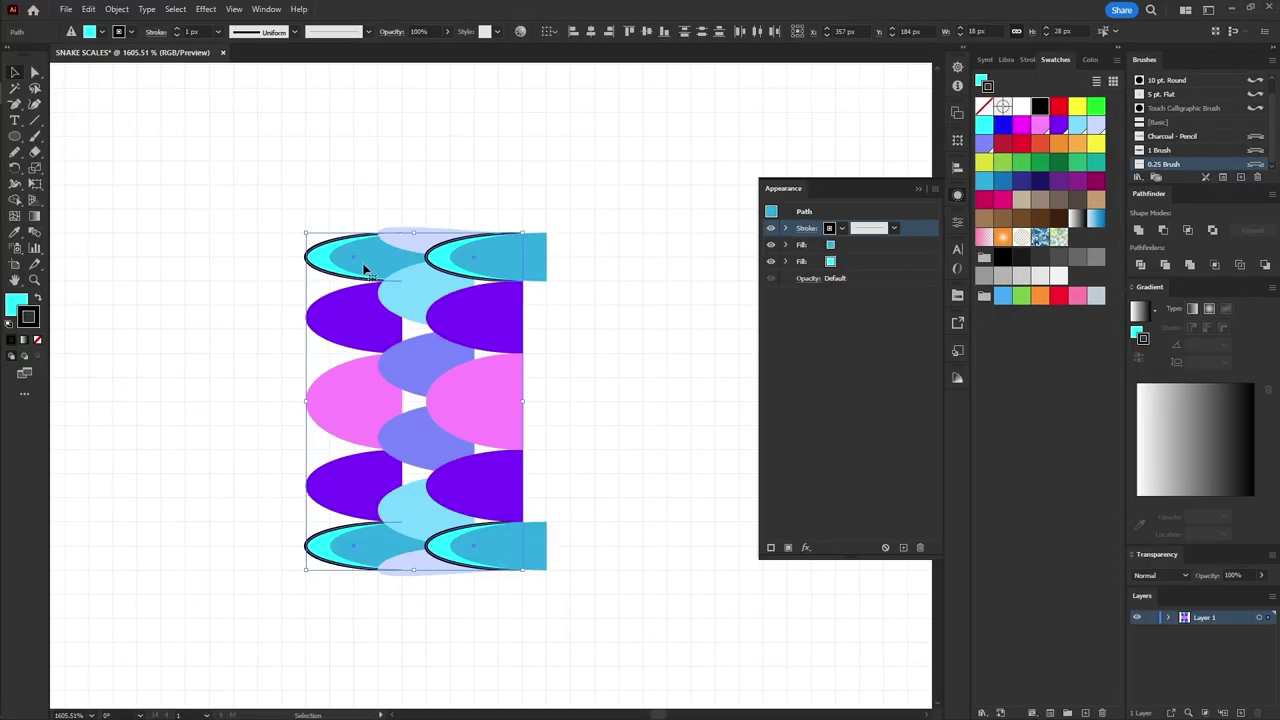
pyautogui.click(415, 247)
pyautogui.click(841, 246)
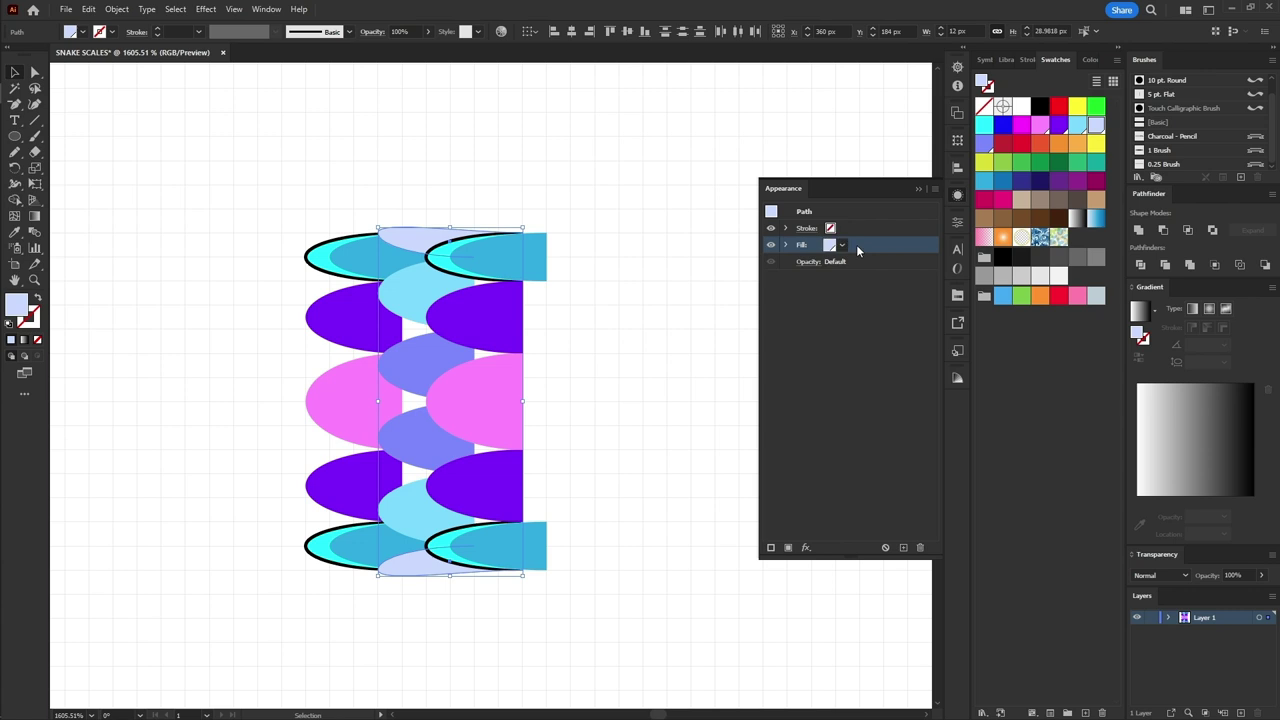
# Add a periwinkle second fill to the pale lavender scales
pyautogui.click(743, 277)
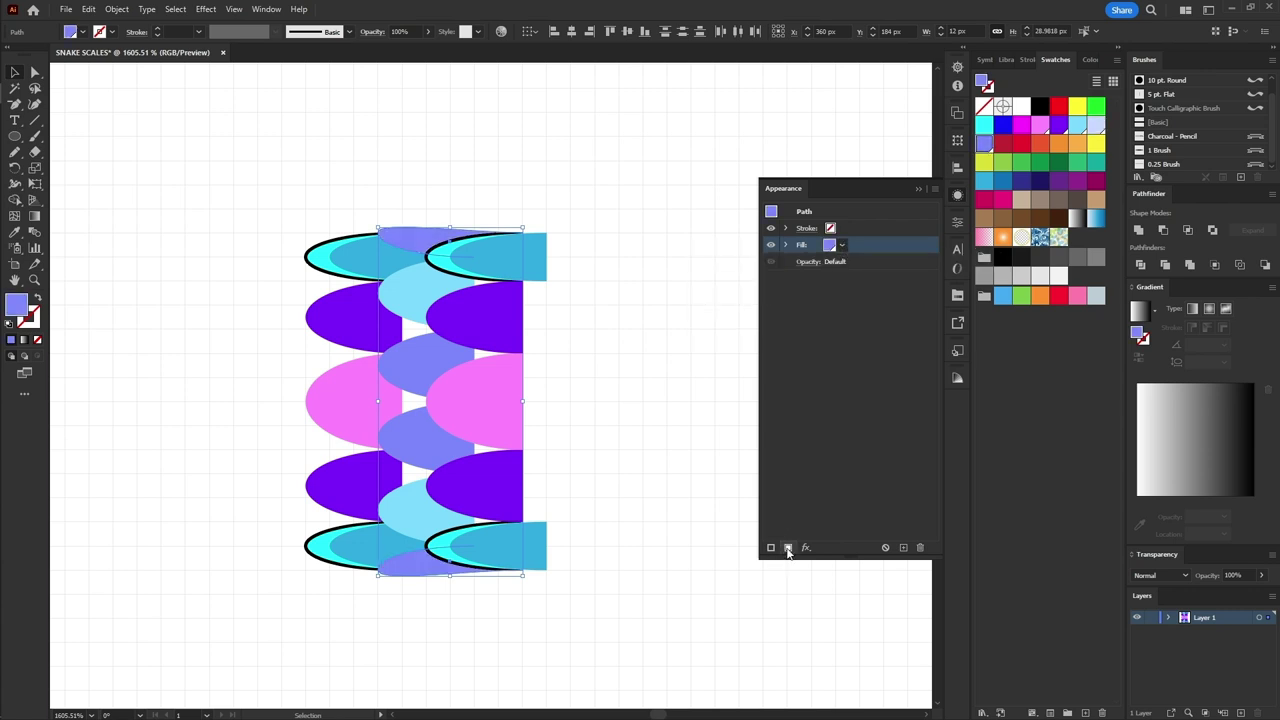
pyautogui.click(841, 246)
pyautogui.click(828, 290)
pyautogui.hotkey('ctrl', 'z')
# Shift the periwinkle fill 2 px horizontally with Transform and outline the scales in black 0.25 Brush
pyautogui.click(205, 9)
pyautogui.click(380, 149)
pyautogui.doubleClick(686, 462)
pyautogui.write('2')
pyautogui.press('Tab')
pyautogui.press('Tab')
pyautogui.click(680, 485)
pyautogui.press('Return')
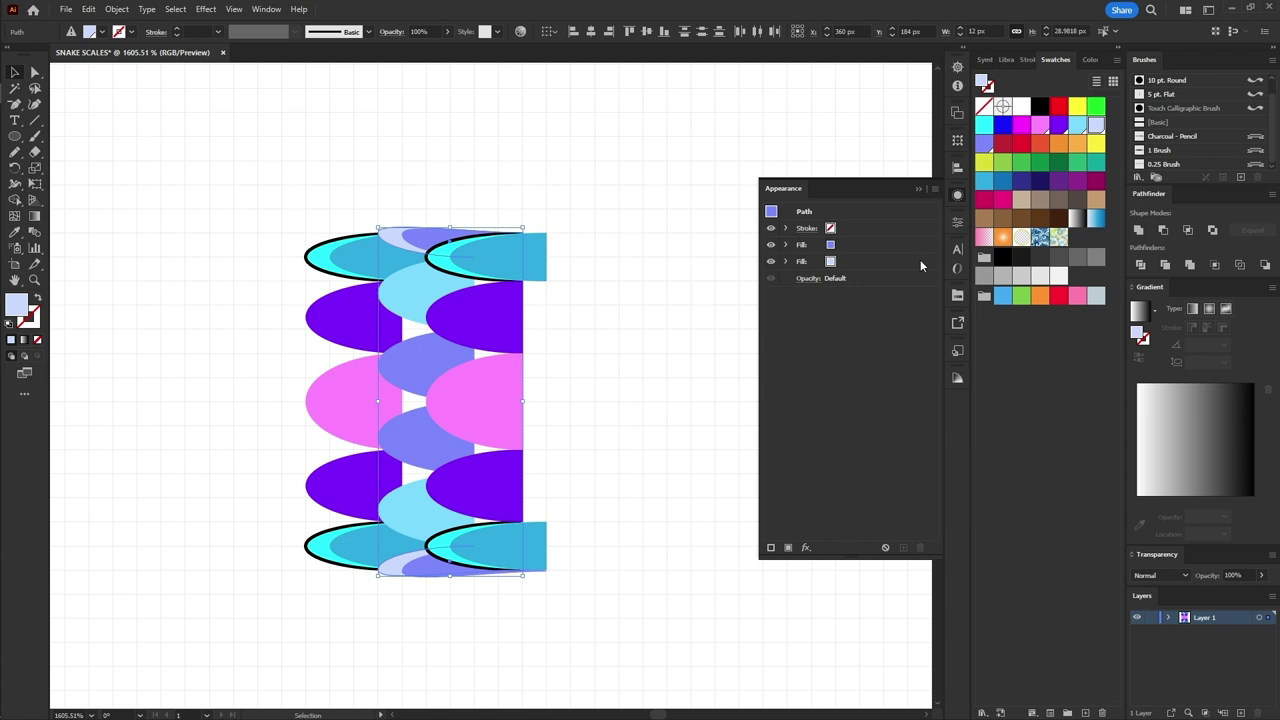
pyautogui.click(1188, 165)
pyautogui.click(1038, 107)
# Review the Transform effect settings on the bottom lavender scale's fill
pyautogui.click(430, 570)
pyautogui.click(785, 244)
pyautogui.click(826, 261)
pyautogui.click(660, 485)
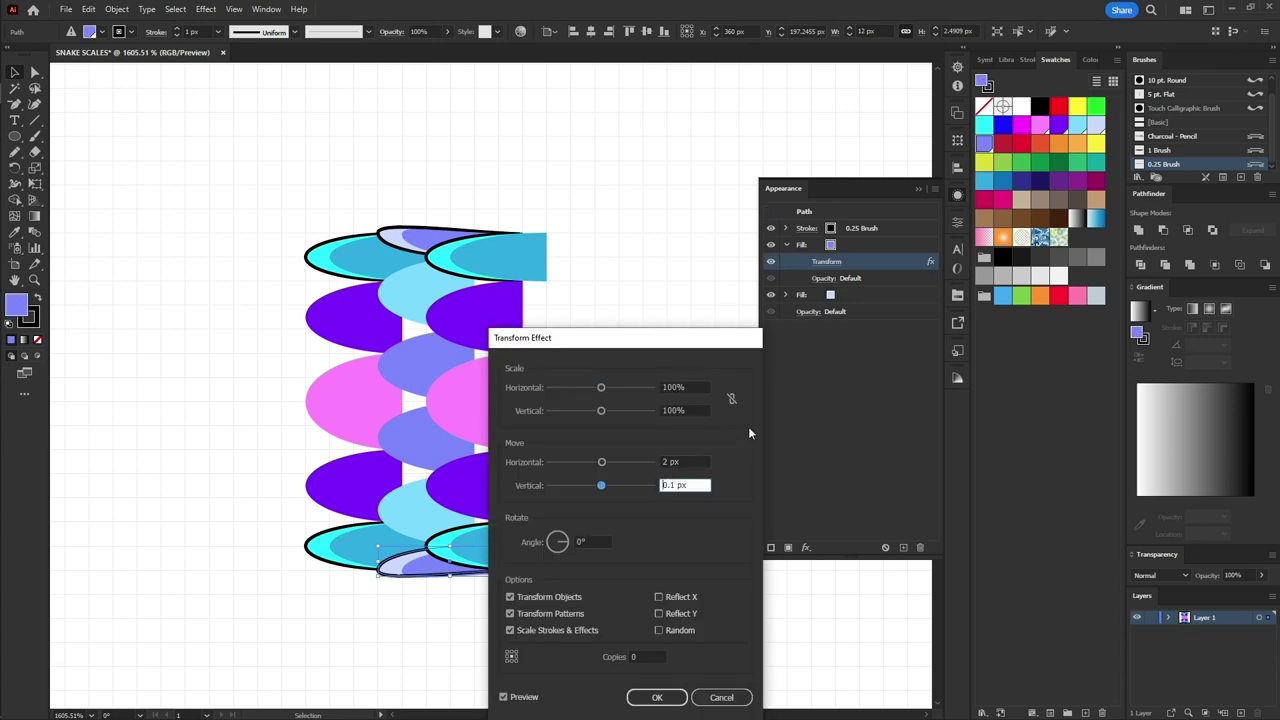
pyautogui.click(681, 697)
pyautogui.click(352, 323)
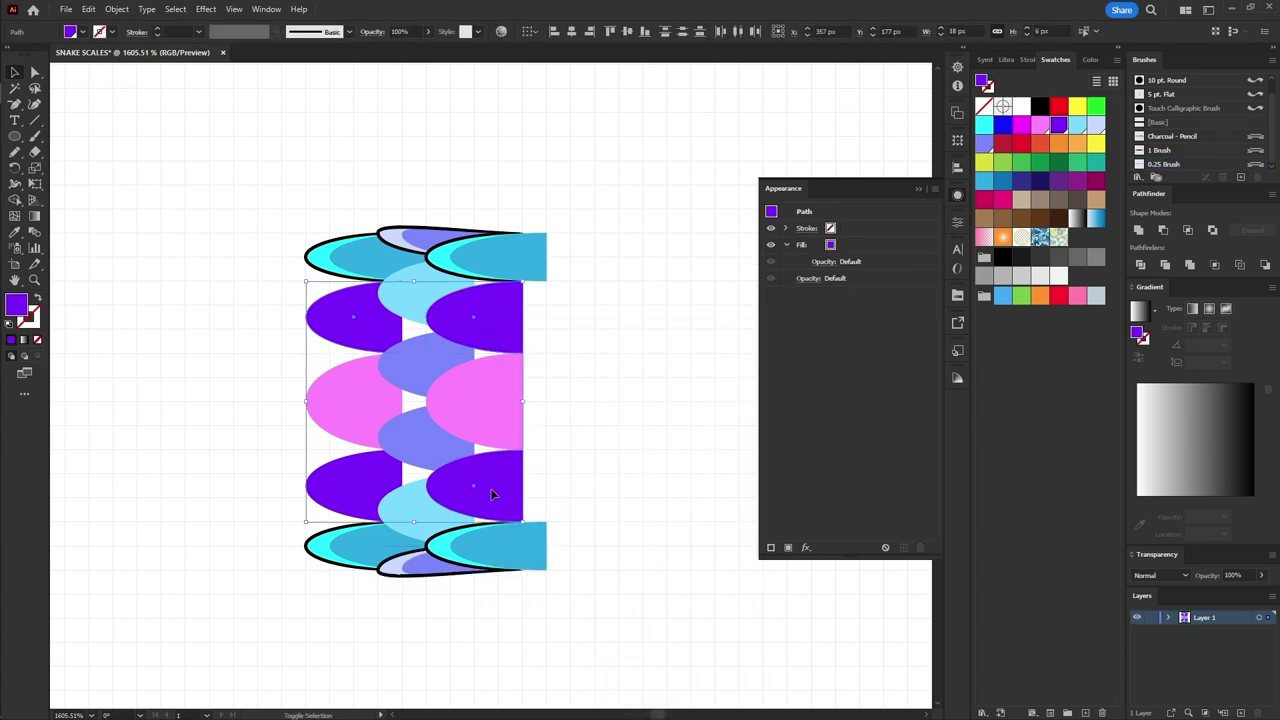
# Add a second fill to the purple scales using a new lighter violet HSB swatch
pyautogui.click(835, 279)
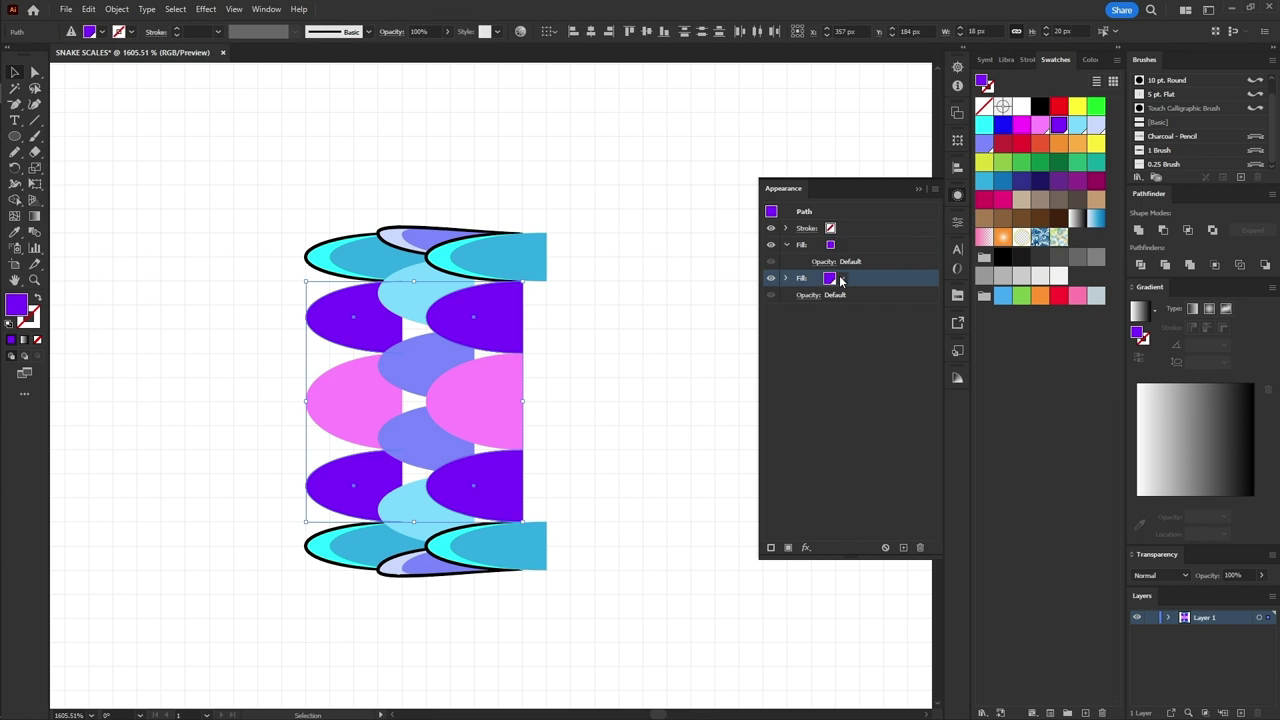
pyautogui.click(830, 278)
pyautogui.click(773, 362)
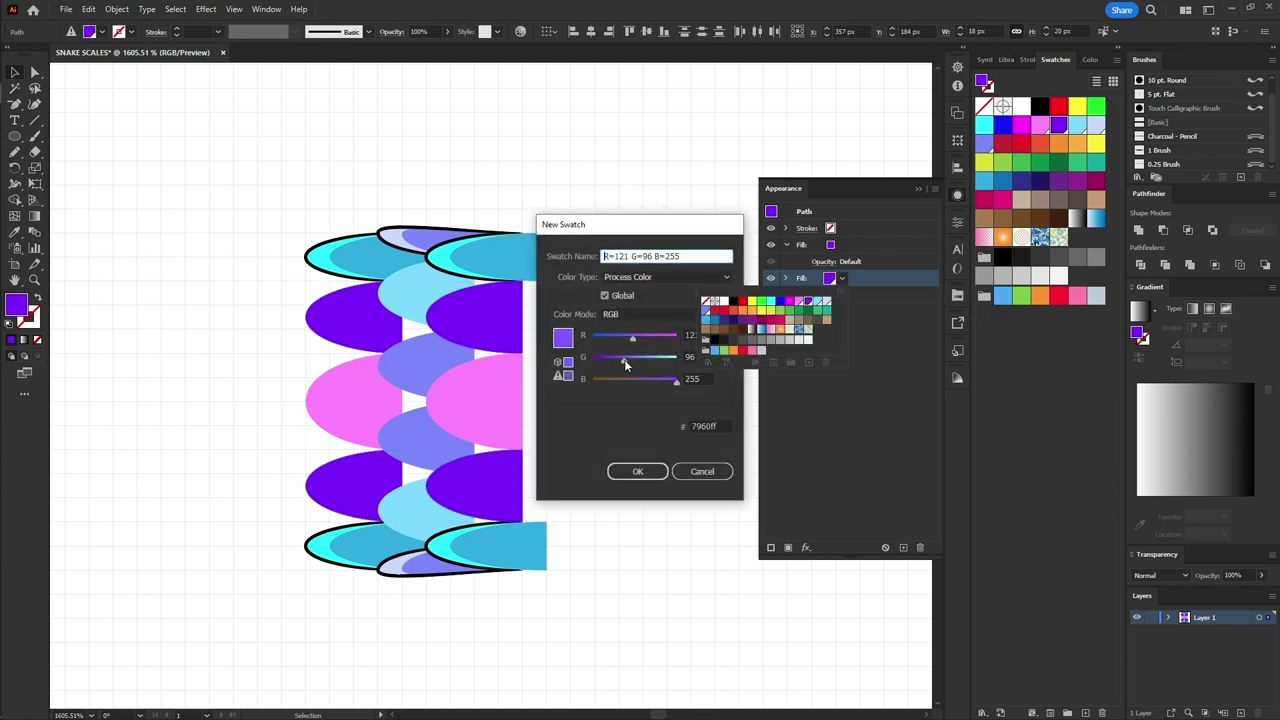
pyautogui.click(640, 314)
pyautogui.click(656, 365)
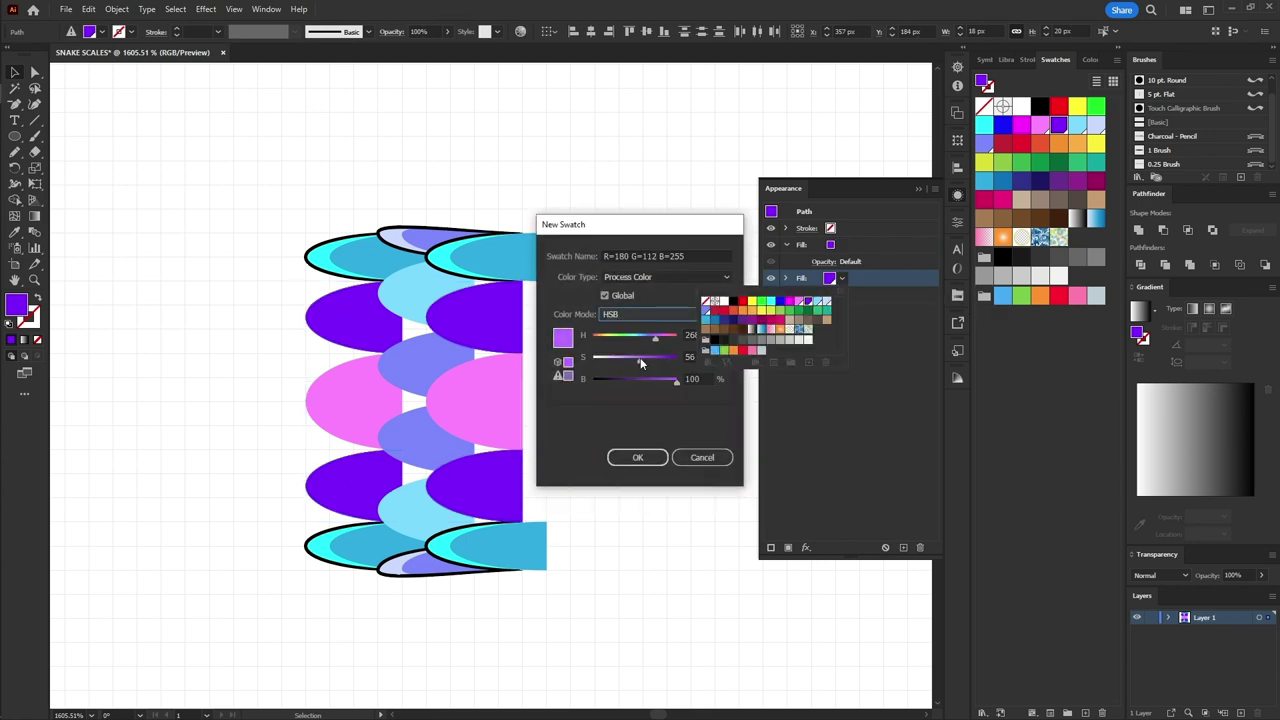
pyautogui.click(637, 457)
# Offset the violet fill sideways with a Transform effect and add a 0.25 Brush black outline
pyautogui.click(206, 9)
pyautogui.click(384, 163)
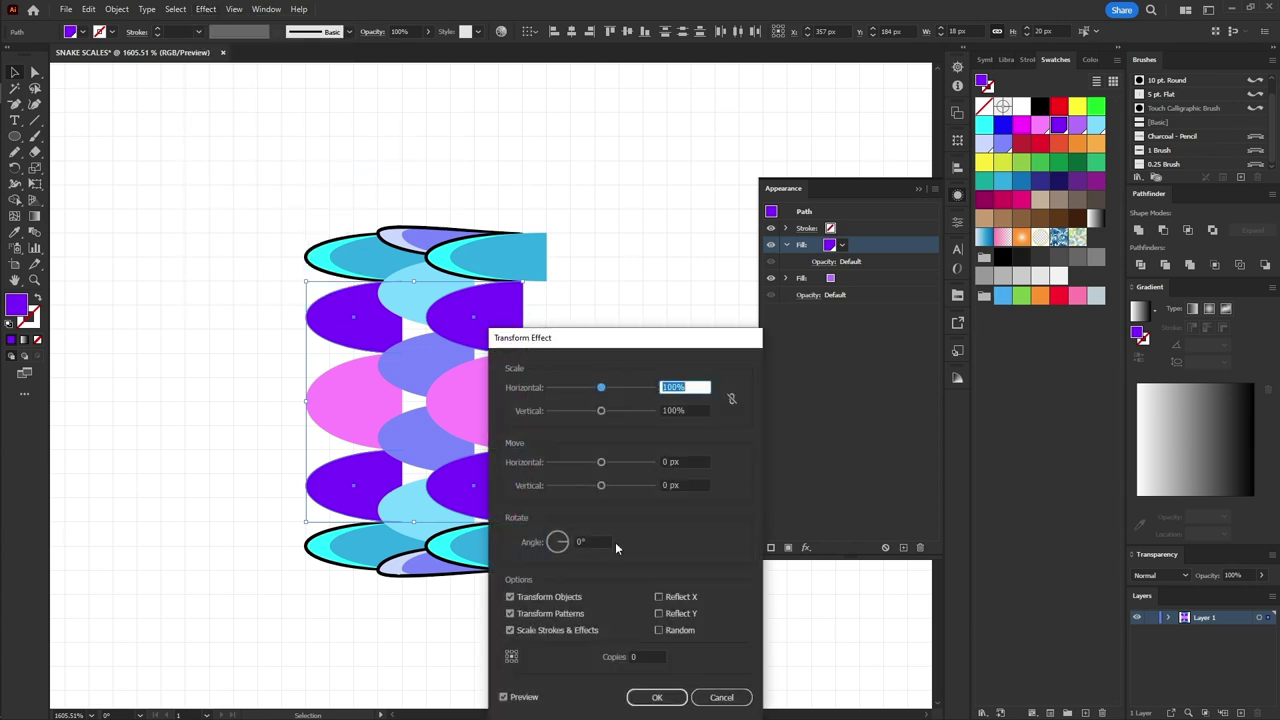
pyautogui.press('Tab')
pyautogui.click(636, 699)
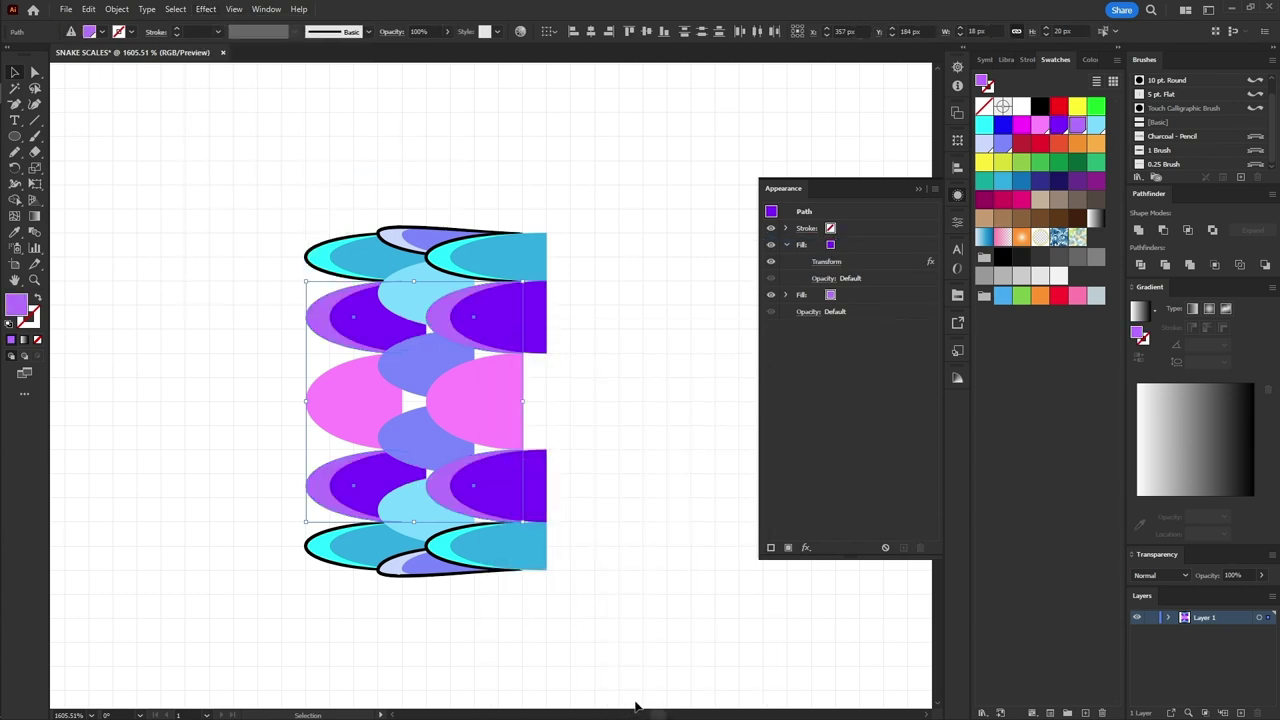
pyautogui.click(1190, 163)
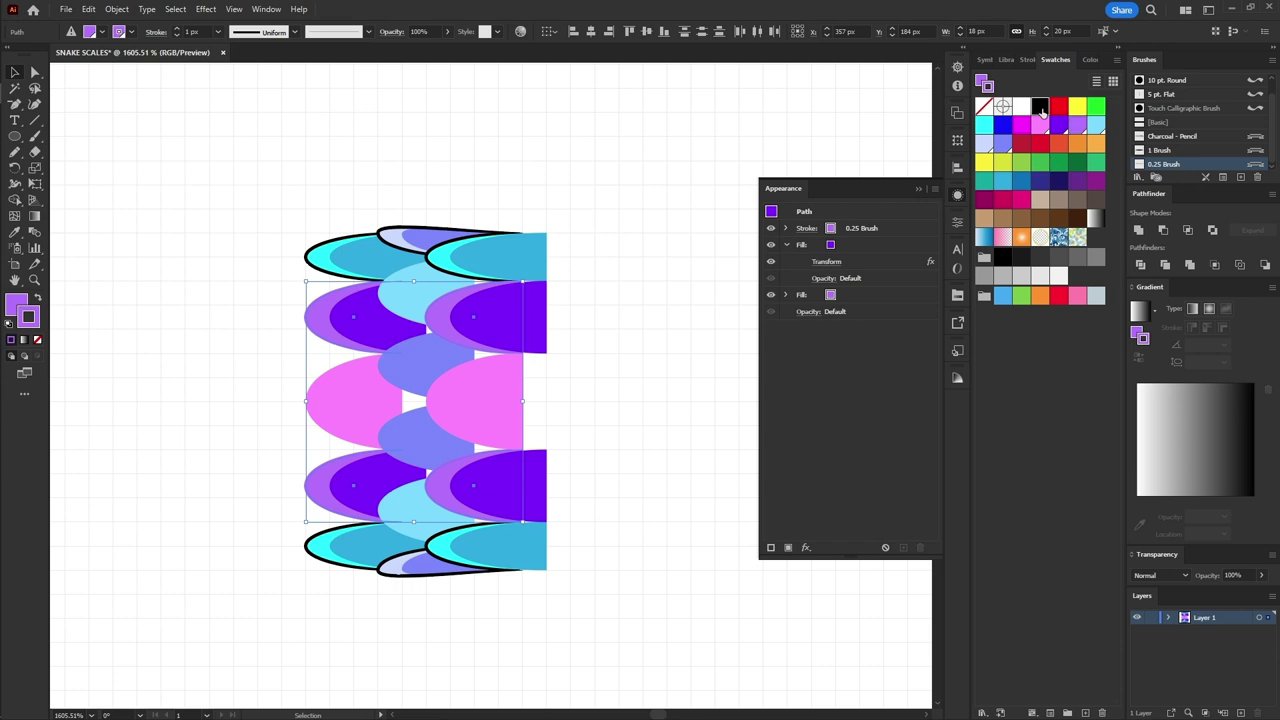
pyautogui.click(431, 326)
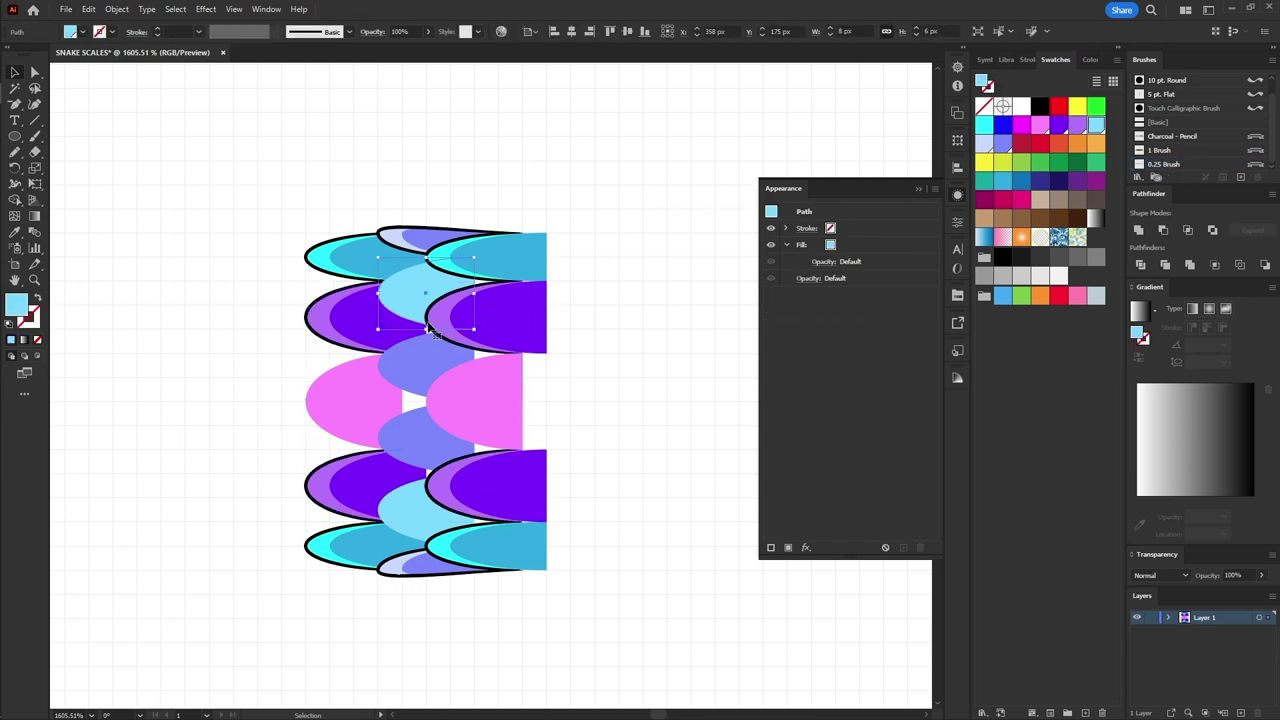
# Select the two light-blue scales and fill them with a new pale pink swatch
pyautogui.keyDown('shift'); pyautogui.click(407, 509); pyautogui.keyUp('shift')
pyautogui.click(840, 249)
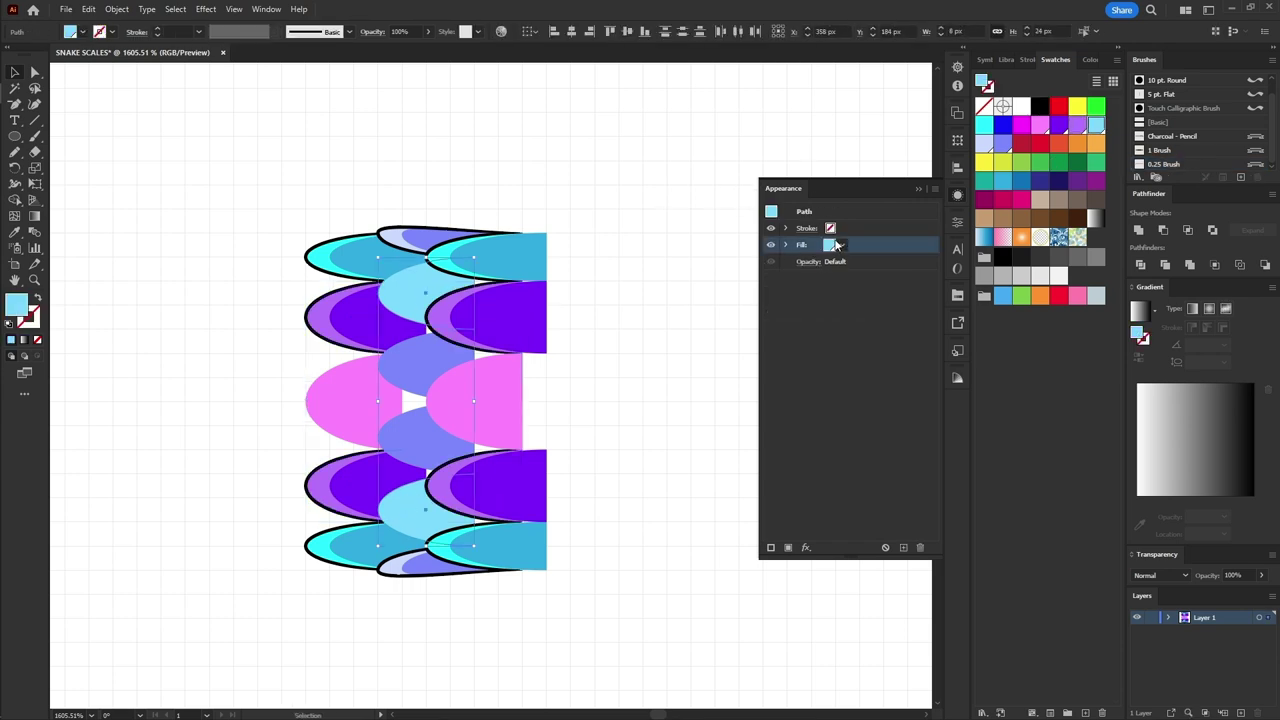
pyautogui.click(840, 245)
pyautogui.click(797, 268)
pyautogui.click(855, 346)
pyautogui.moveTo(626, 359); pyautogui.dragTo(614, 365)
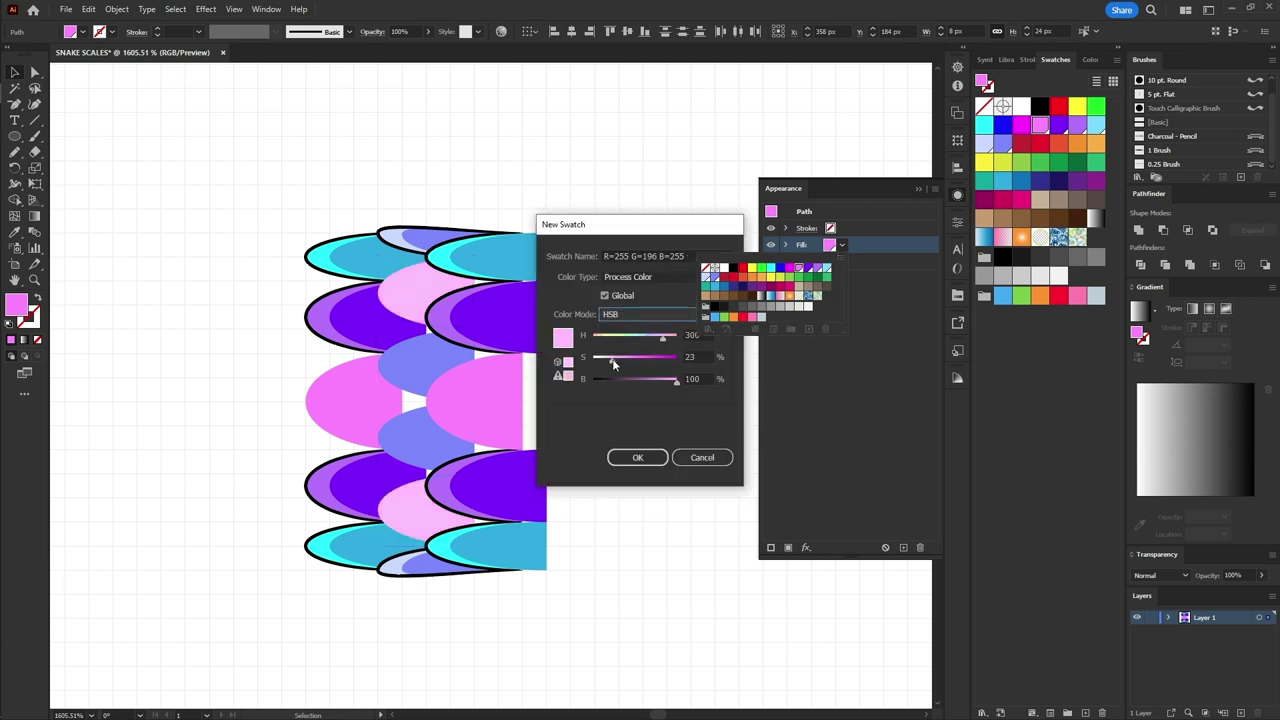
pyautogui.click(640, 457)
# Add a saturated pink second fill shifted 2 px sideways with a Transform effect
pyautogui.click(787, 551)
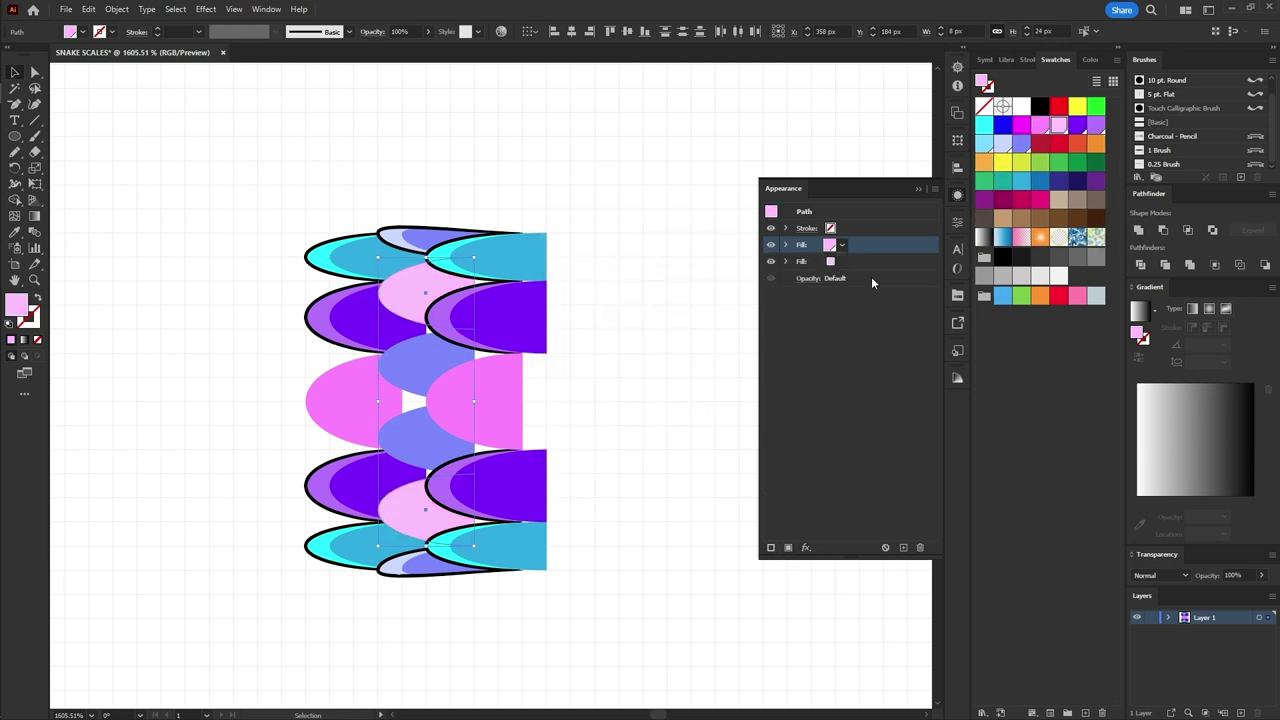
pyautogui.click(842, 245)
pyautogui.click(802, 276)
pyautogui.click(800, 250)
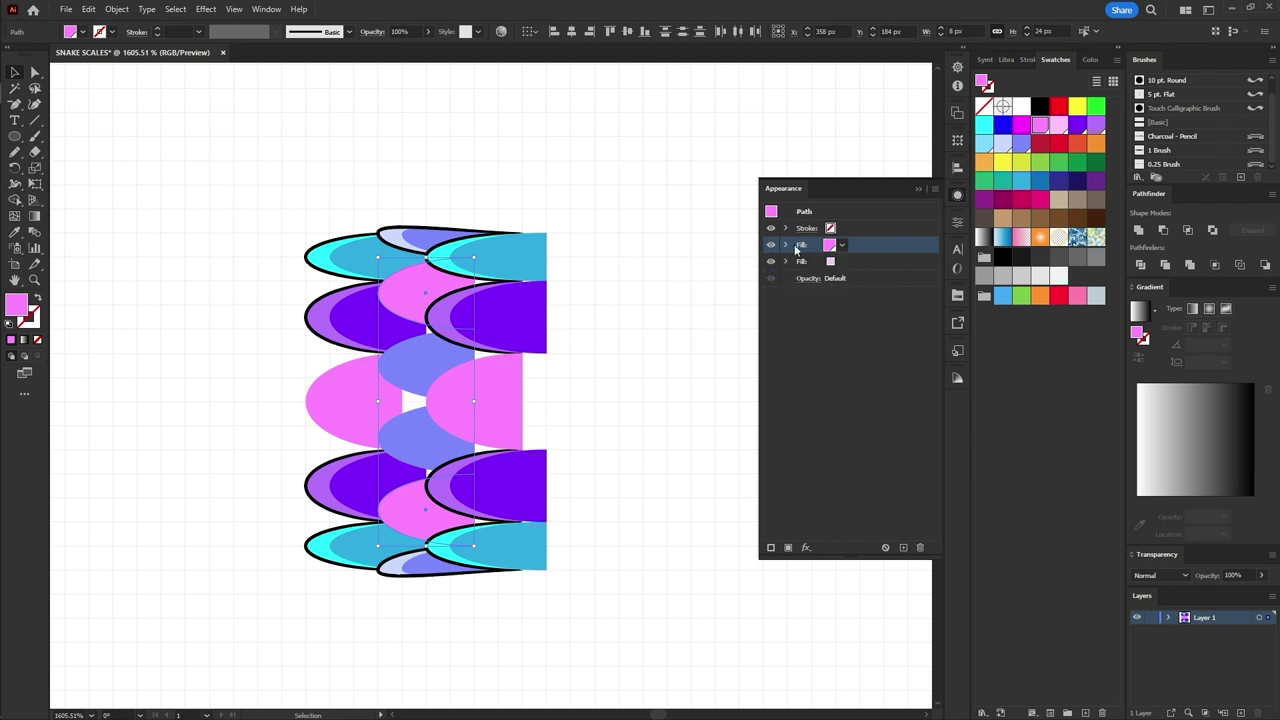
pyautogui.click(206, 9)
pyautogui.moveTo(247, 117)
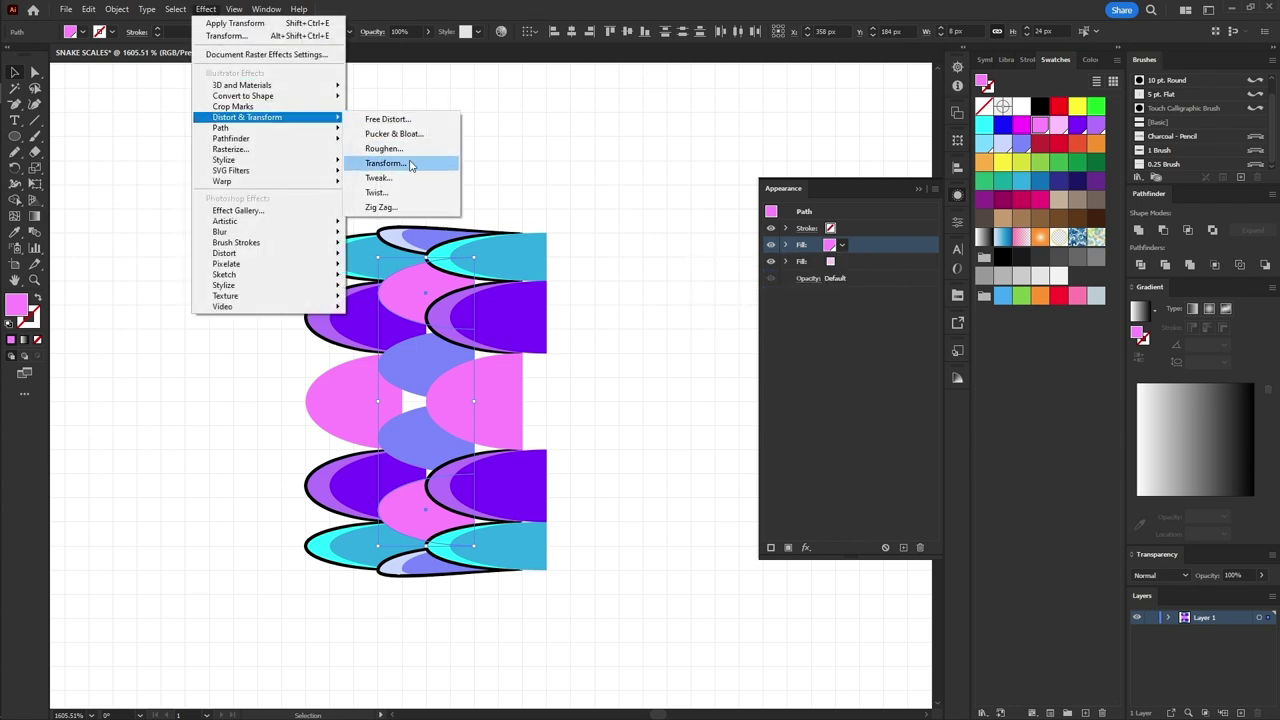
pyautogui.click(385, 163)
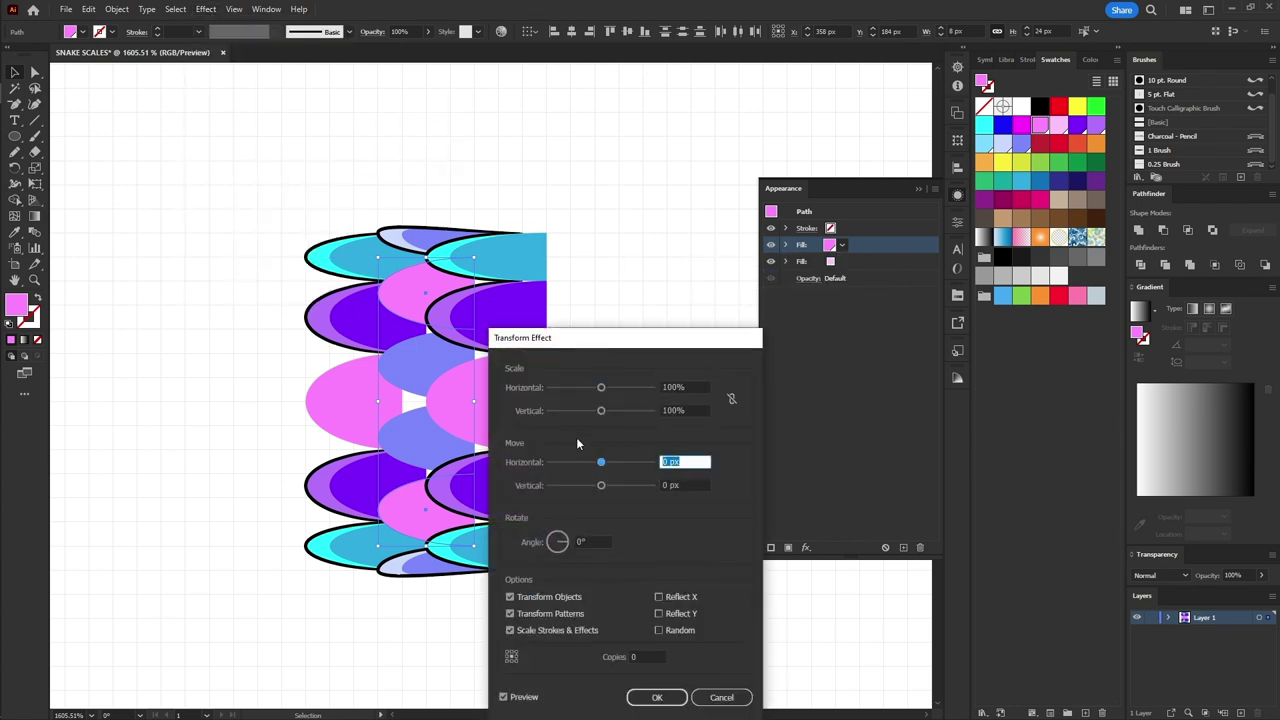
pyautogui.write('2')
pyautogui.press('Tab')
pyautogui.click(666, 704)
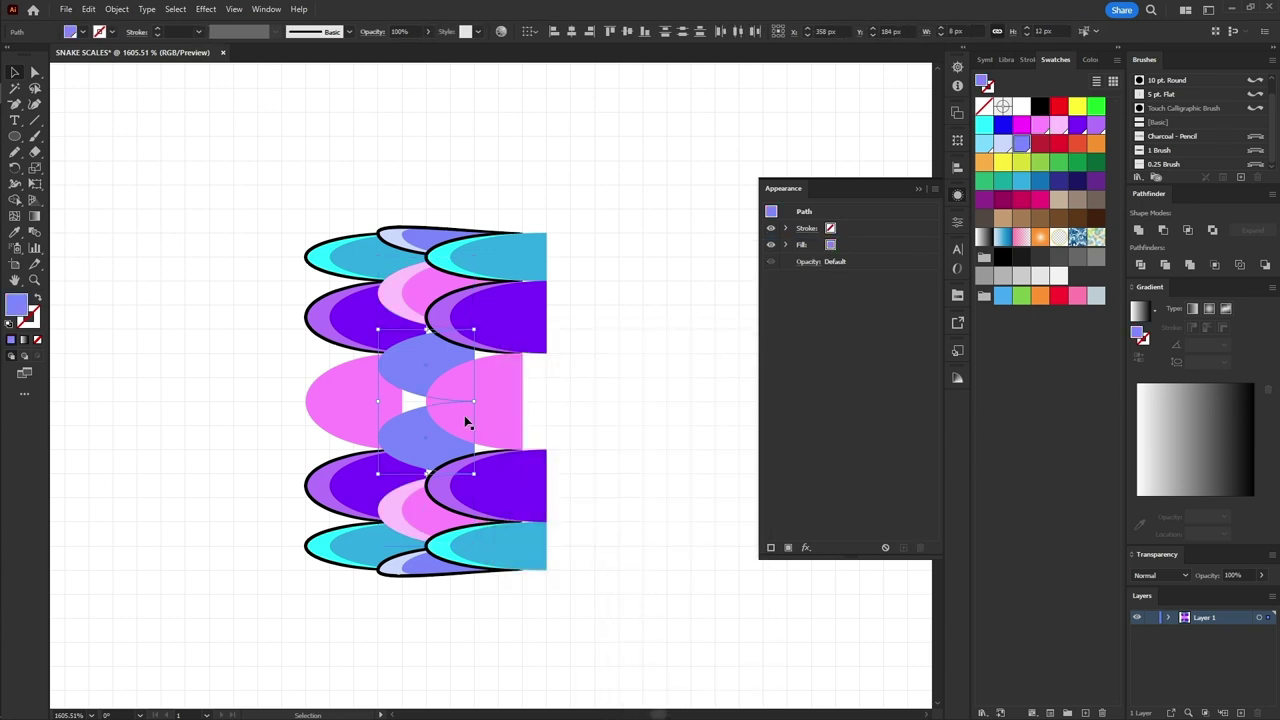
# Make the middle scales' fill pink and apply a 2 px sideways Transform offset
pyautogui.click(830, 244)
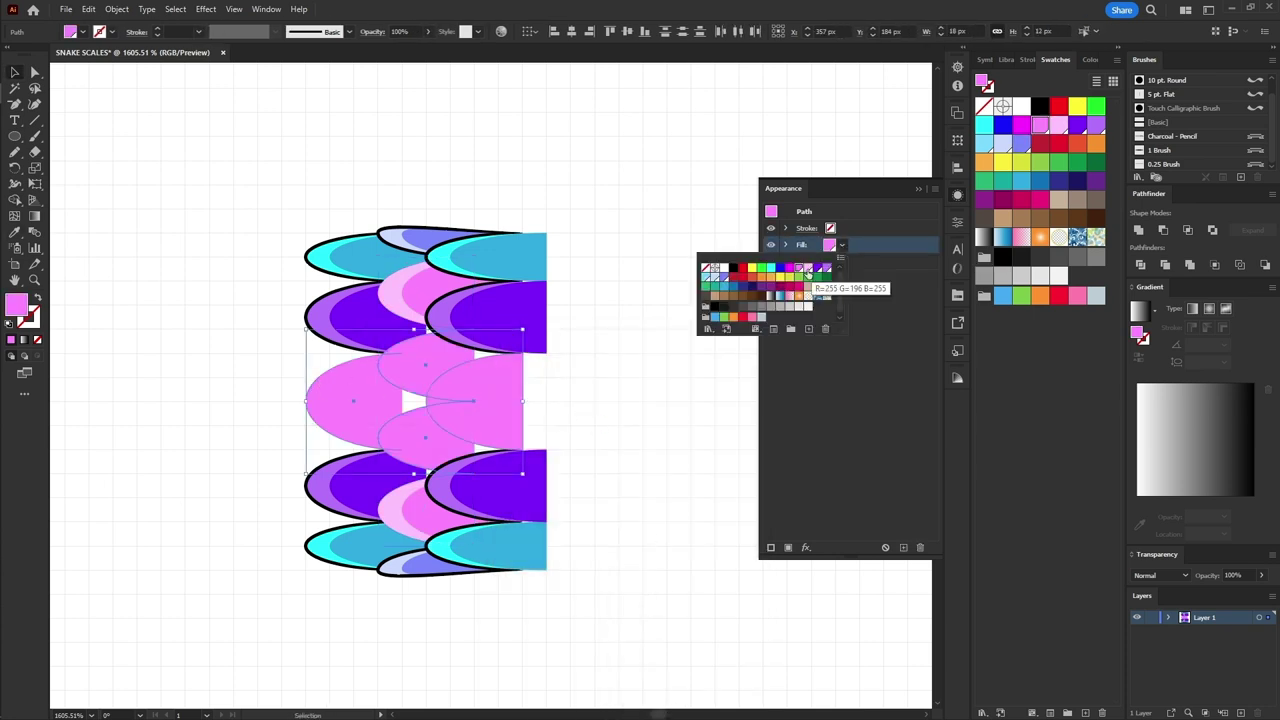
pyautogui.click(804, 267)
pyautogui.click(841, 245)
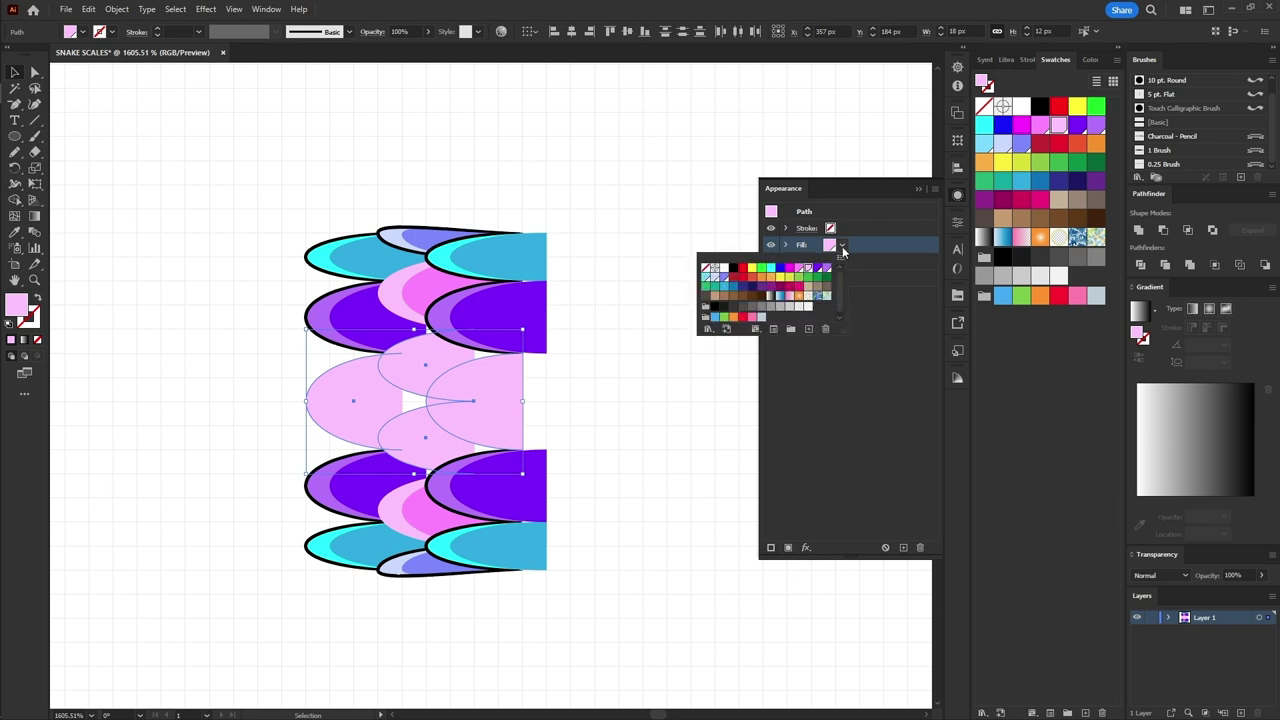
pyautogui.click(801, 270)
pyautogui.click(797, 268)
pyautogui.click(206, 9)
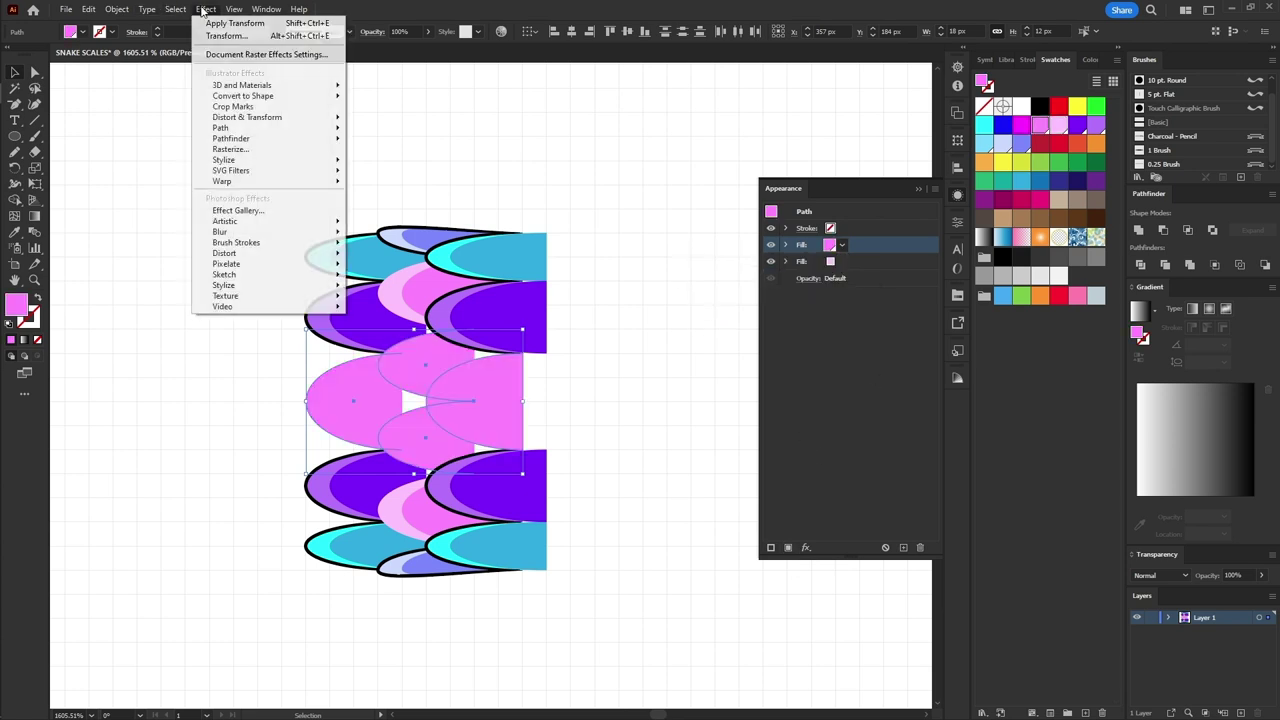
pyautogui.click(435, 168)
pyautogui.moveTo(601, 462); pyautogui.dragTo(605, 450)
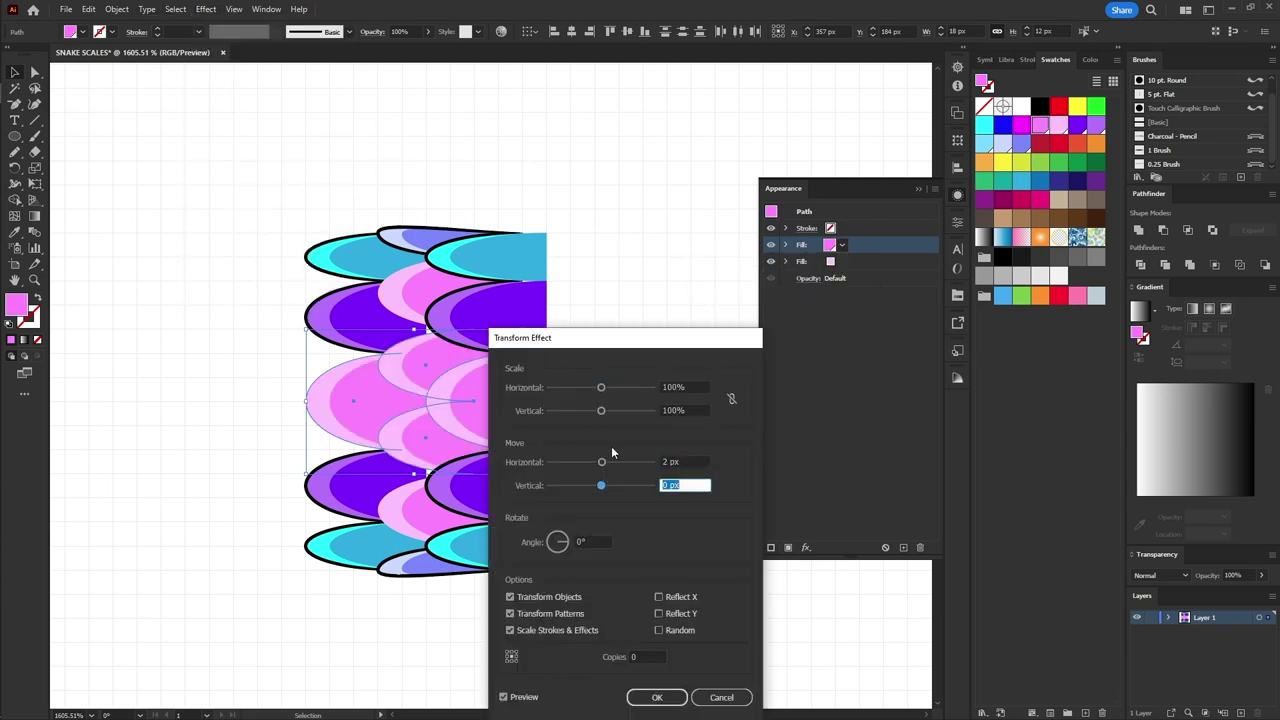
pyautogui.press('Return')
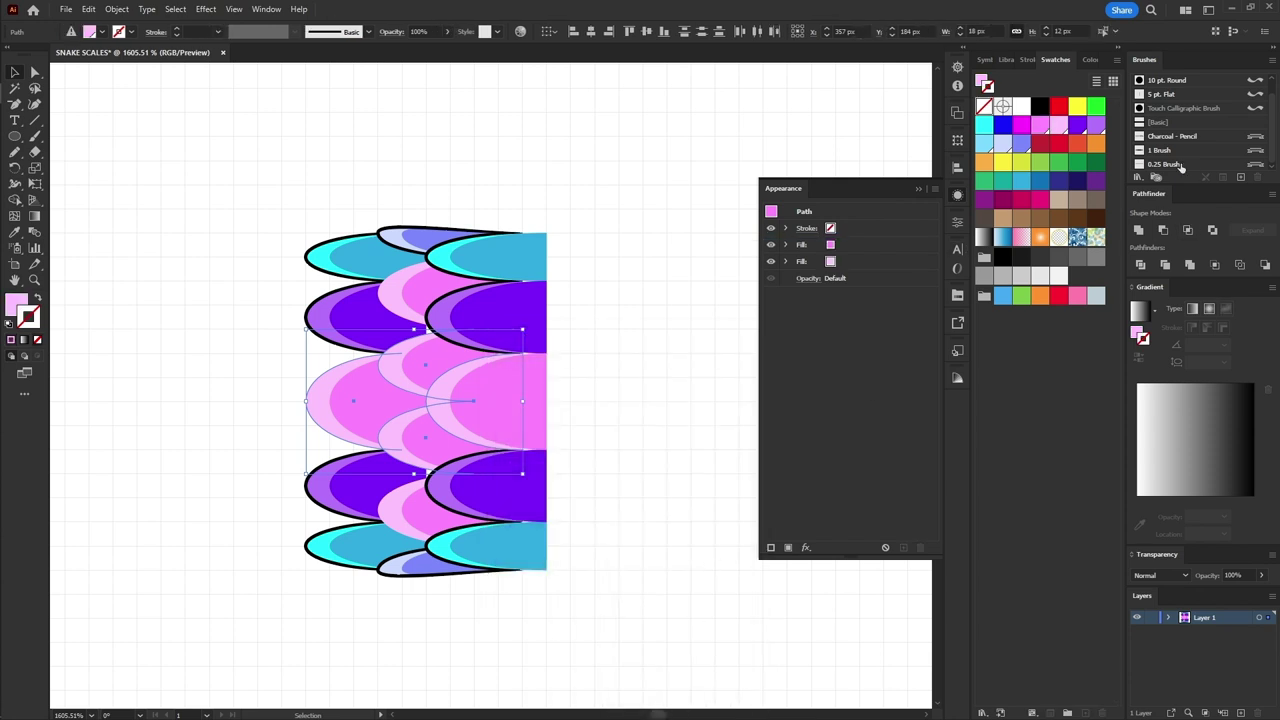
# Give the middle scales a thin black brushed outline and clear the selection
pyautogui.click(1183, 152)
pyautogui.click(1036, 106)
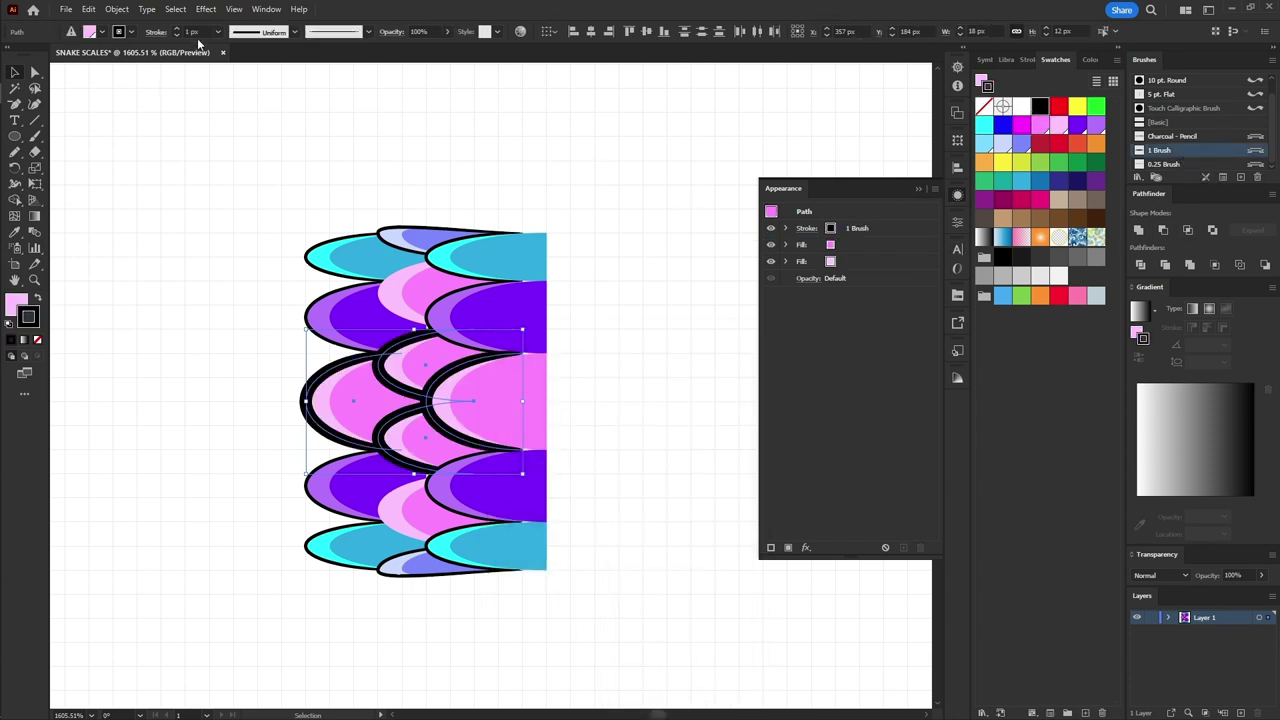
pyautogui.hotkey('ctrl', 'z')
pyautogui.hotkey('ctrl', 'z')
pyautogui.click(418, 160)
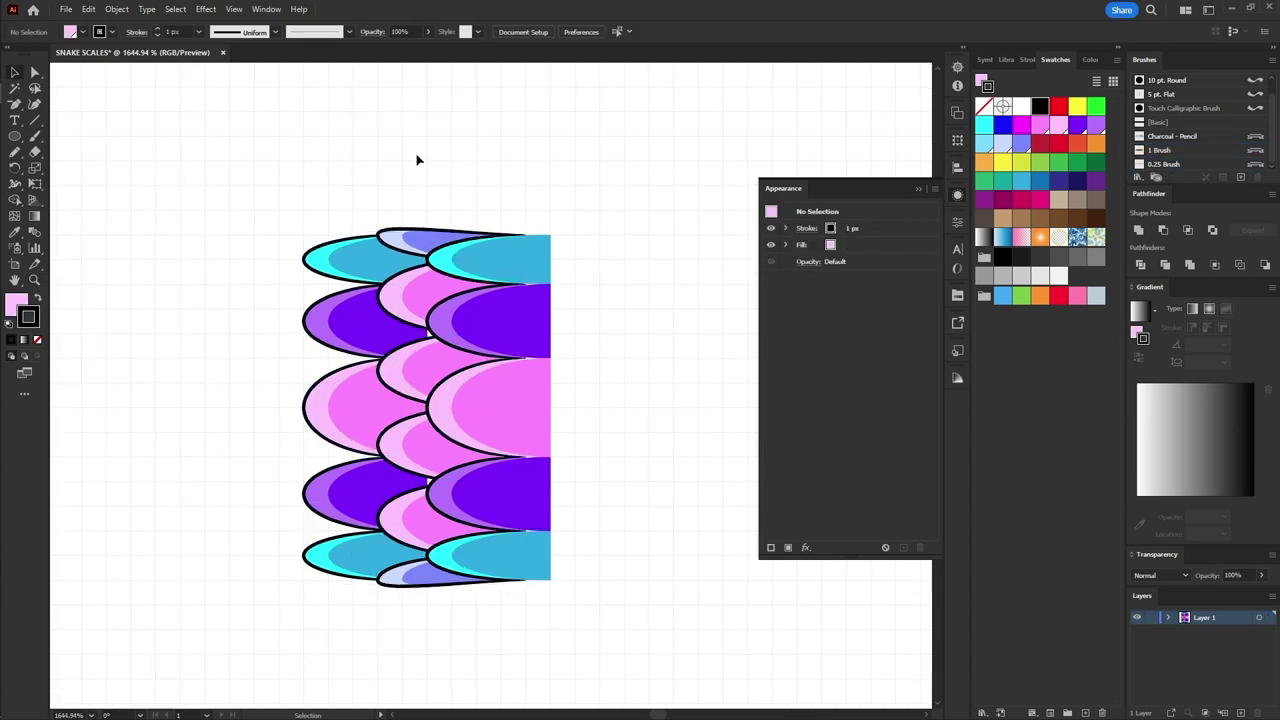
# Group all the scales and add one copy shifted -9 px horizontally with Transform Each
pyautogui.moveTo(106, 84); pyautogui.dragTo(638, 598)
pyautogui.rightClick(466, 400)
pyautogui.click(527, 205)
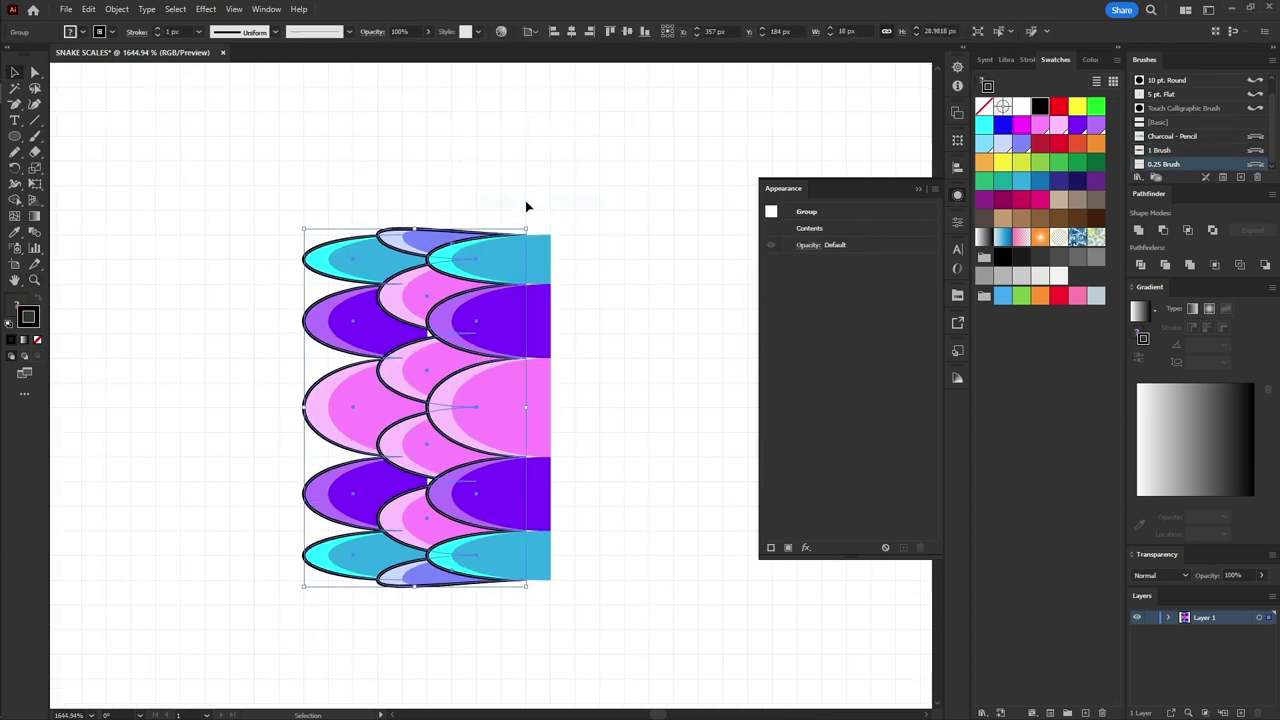
pyautogui.rightClick(469, 338)
pyautogui.click(668, 650)
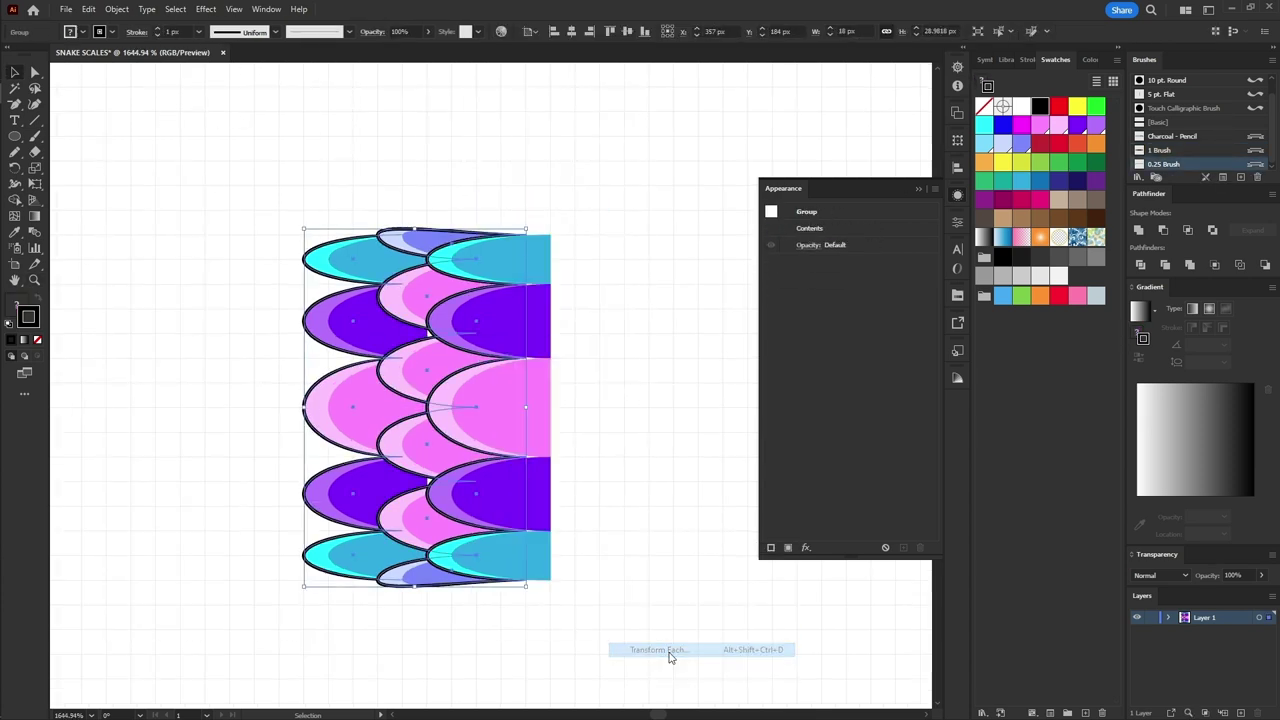
pyautogui.write('-10')
pyautogui.press('Tab')
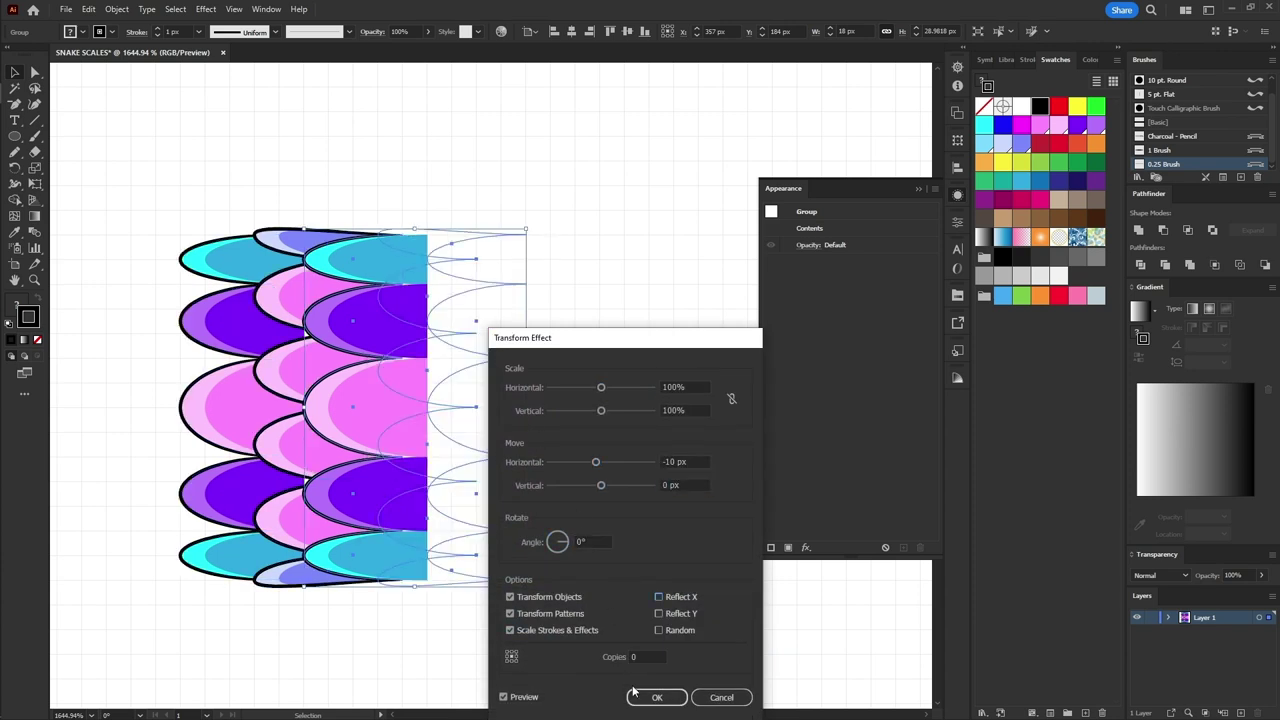
pyautogui.click(690, 462)
pyautogui.press('Up')
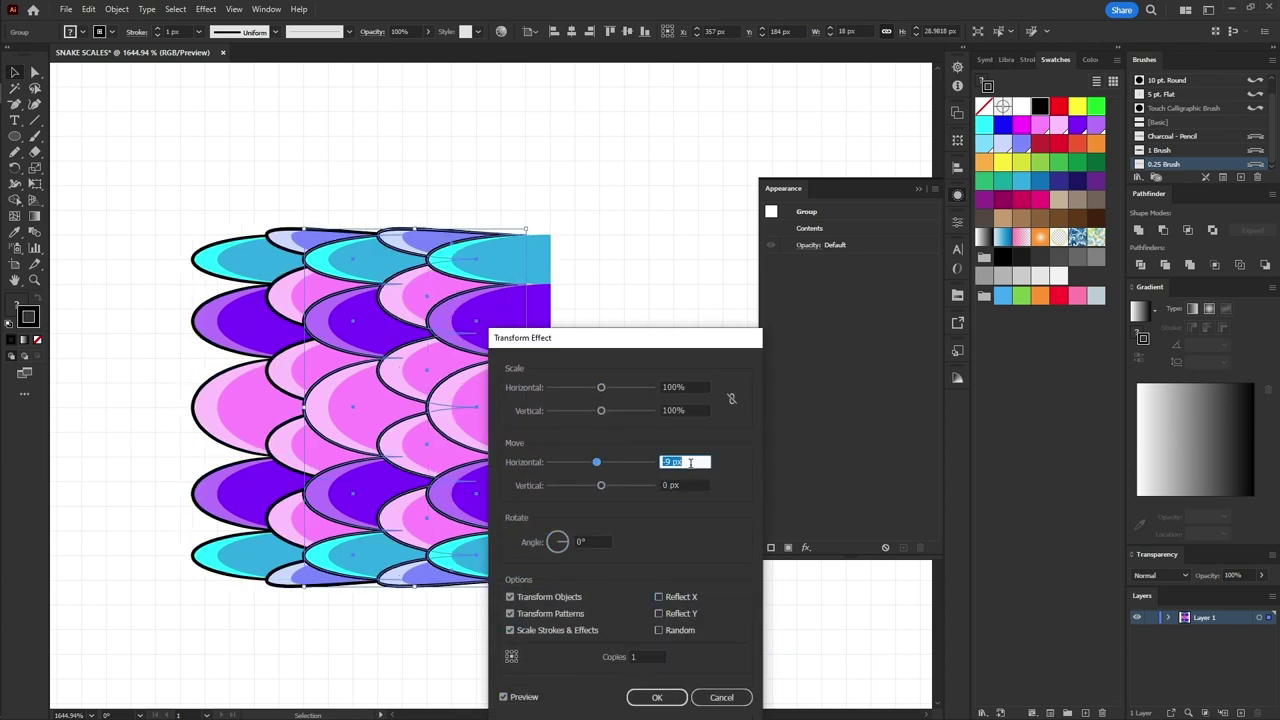
pyautogui.click(647, 698)
# Move the scale group onto the new layer and expand its appearance
pyautogui.moveTo(1268, 631); pyautogui.dragTo(1268, 617)
pyautogui.click(463, 418)
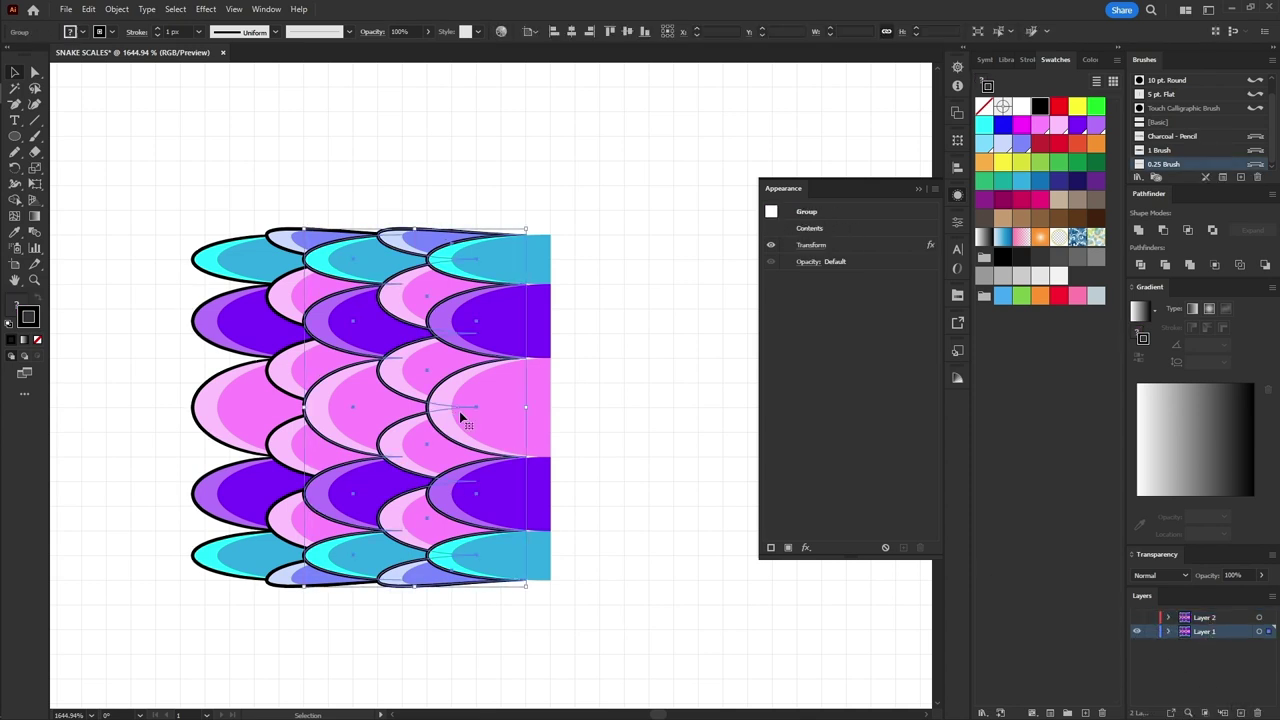
pyautogui.click(117, 9)
pyautogui.click(200, 195)
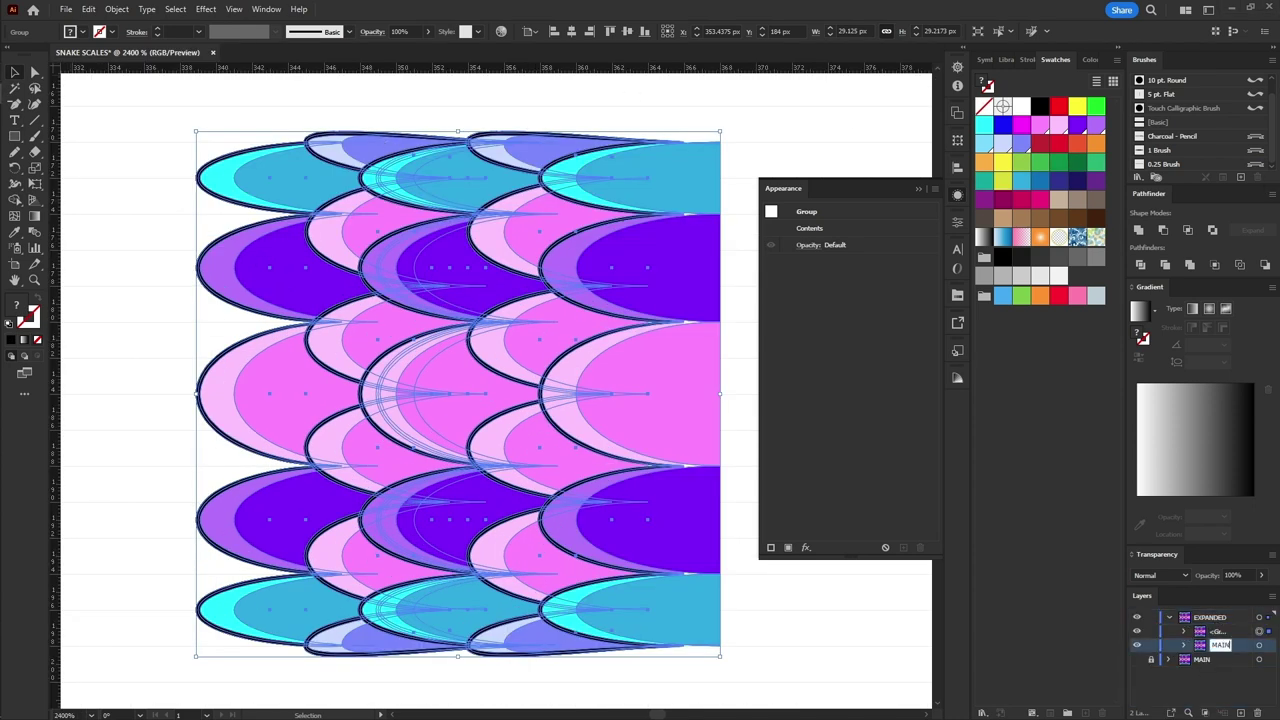
# Name the layer main and draw a 10×30 px red rectangle at 50% opacity
pyautogui.press('Return')
pyautogui.scroll(-2, 282, 374)
pyautogui.click(96, 187)
pyautogui.hotkey('ctrl', 'z')
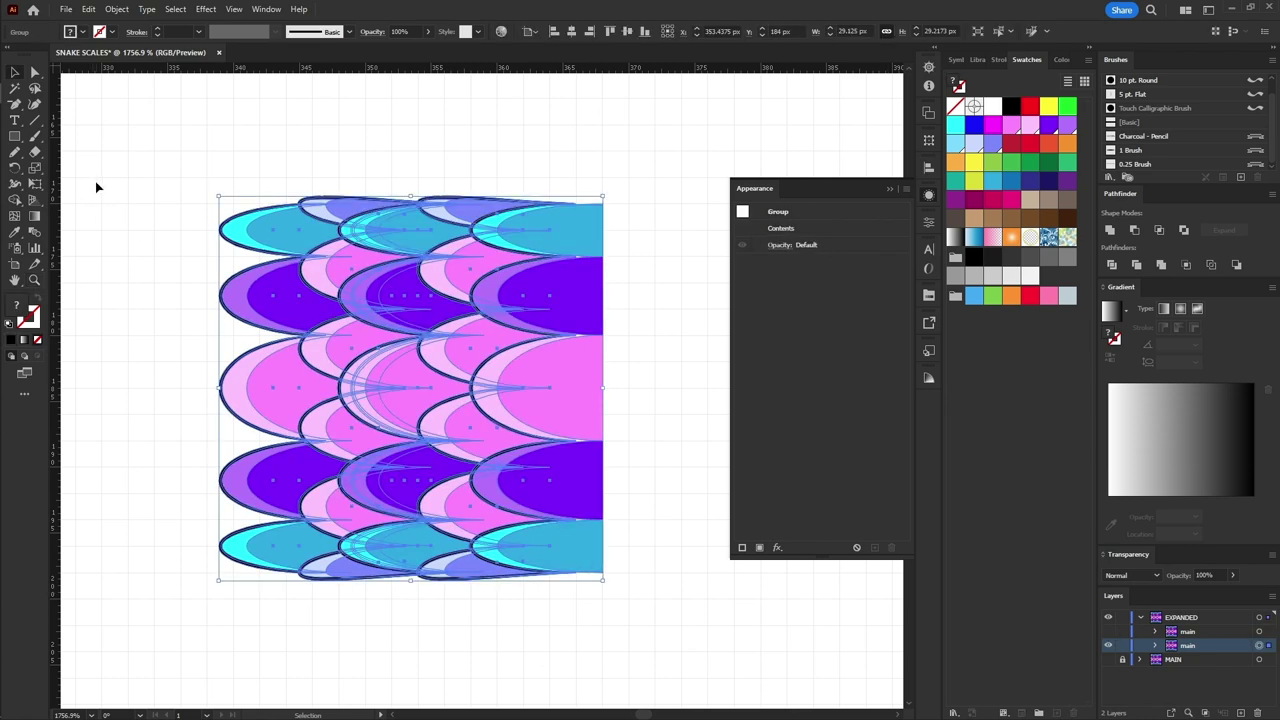
pyautogui.click(306, 188)
pyautogui.write('10')
pyautogui.press('Tab')
pyautogui.write('30')
pyautogui.press('Return')
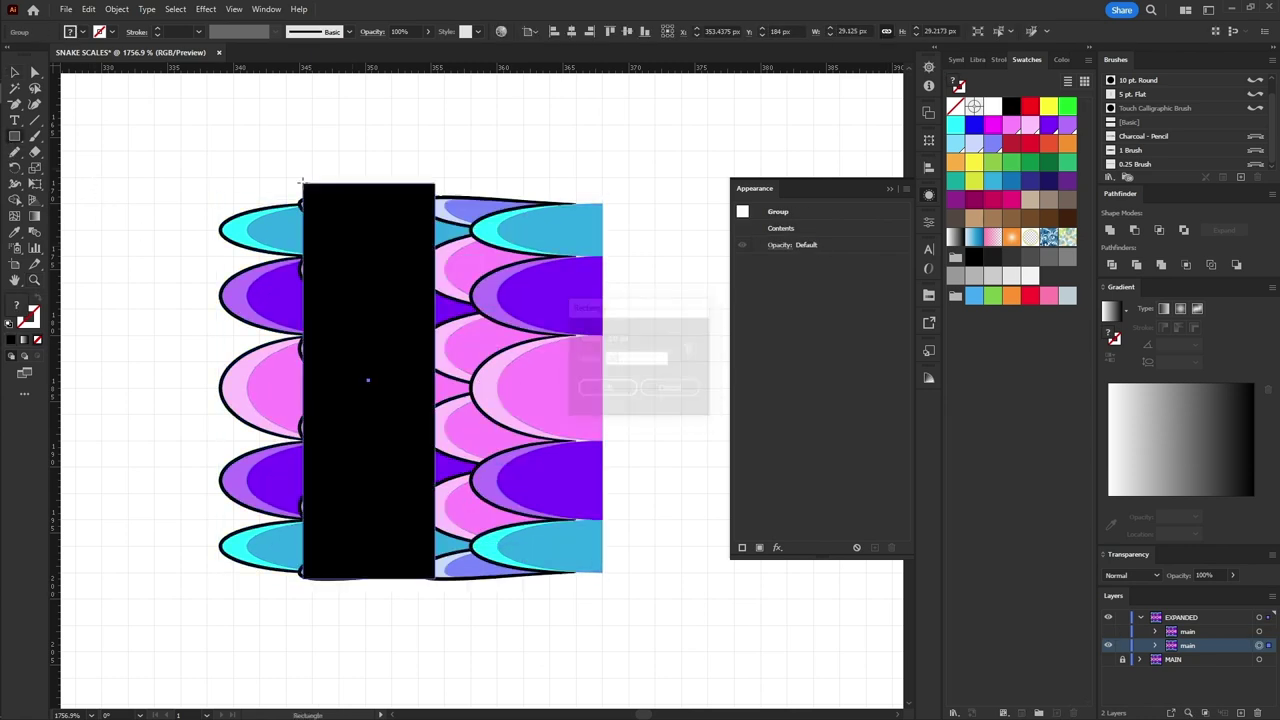
pyautogui.click(1028, 298)
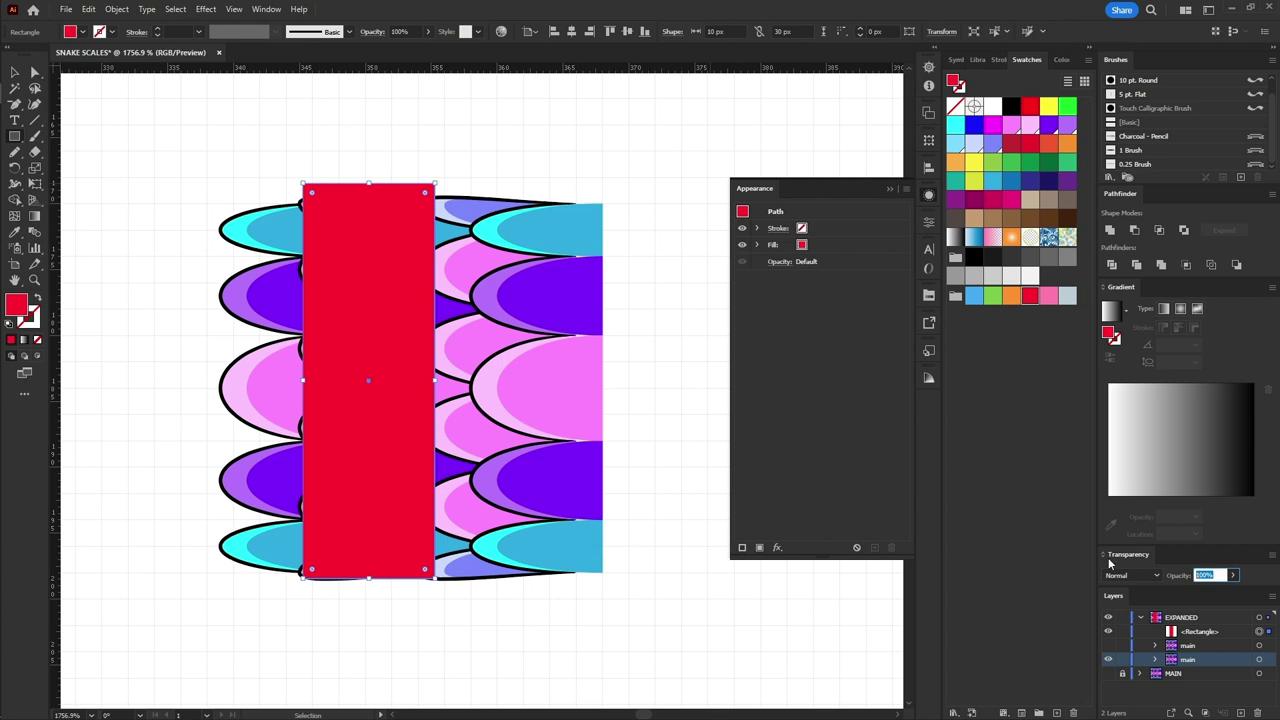
pyautogui.write('50')
pyautogui.press('Return')
# Turn on grid snapping and align the 10 px rectangle over the scales
pyautogui.click(88, 9)
pyautogui.moveTo(121, 433)
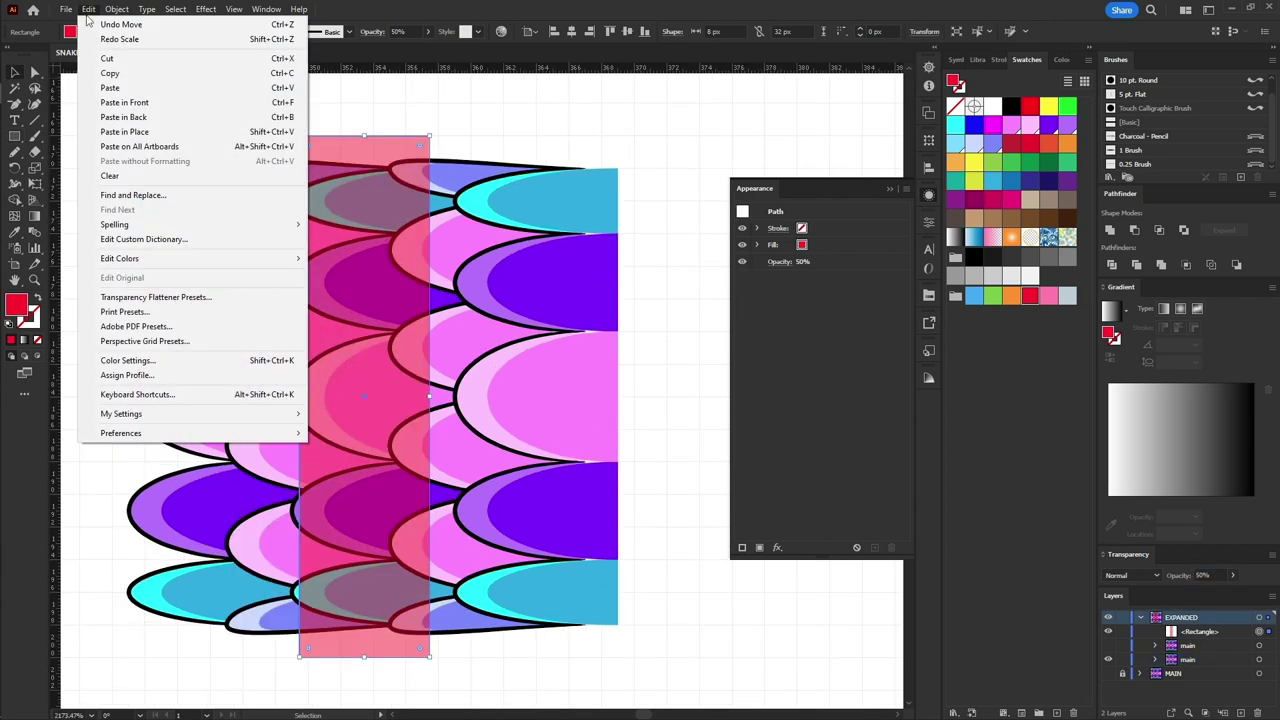
pyautogui.click(389, 496)
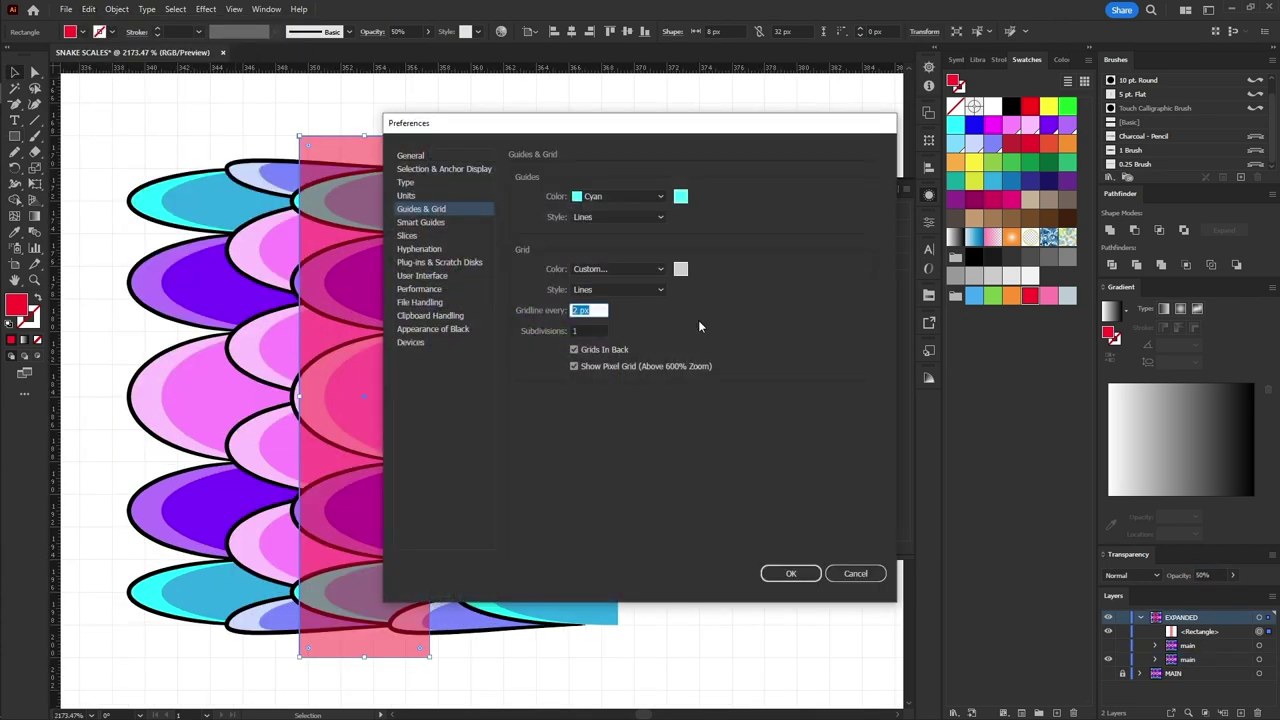
pyautogui.press('Return')
pyautogui.moveTo(329, 157); pyautogui.dragTo(320, 160)
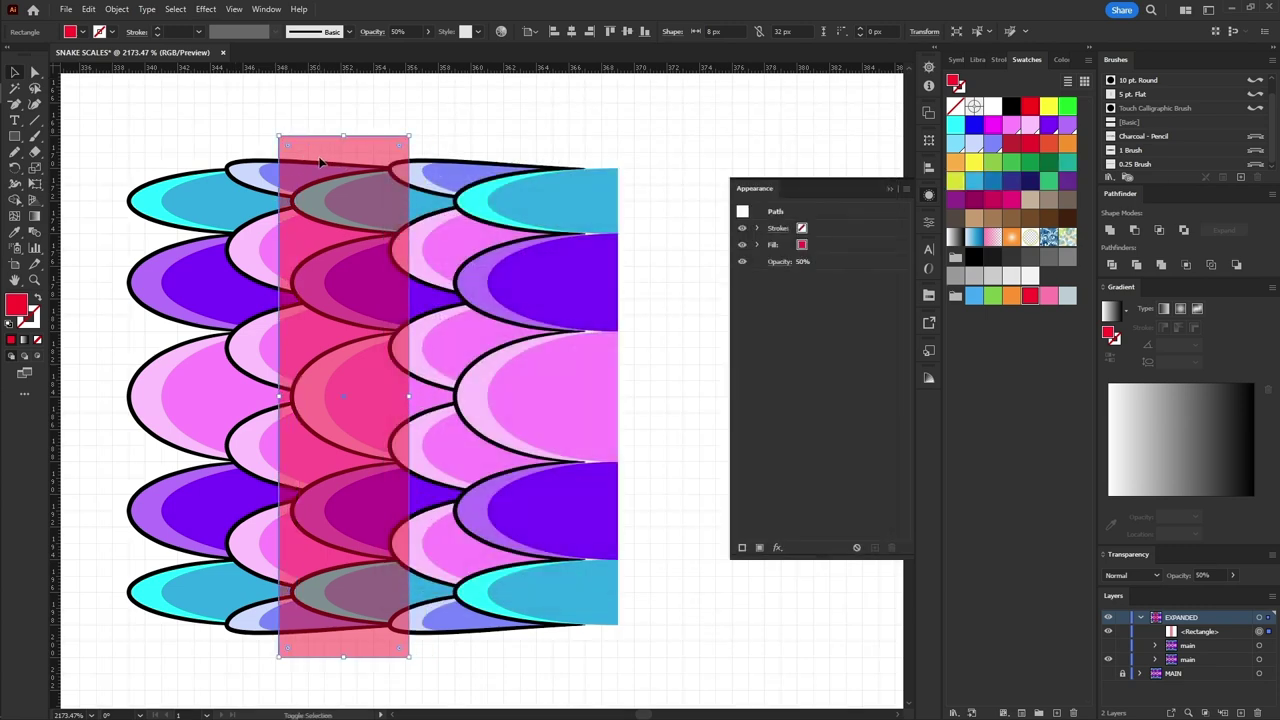
pyautogui.click(233, 9)
pyautogui.click(282, 588)
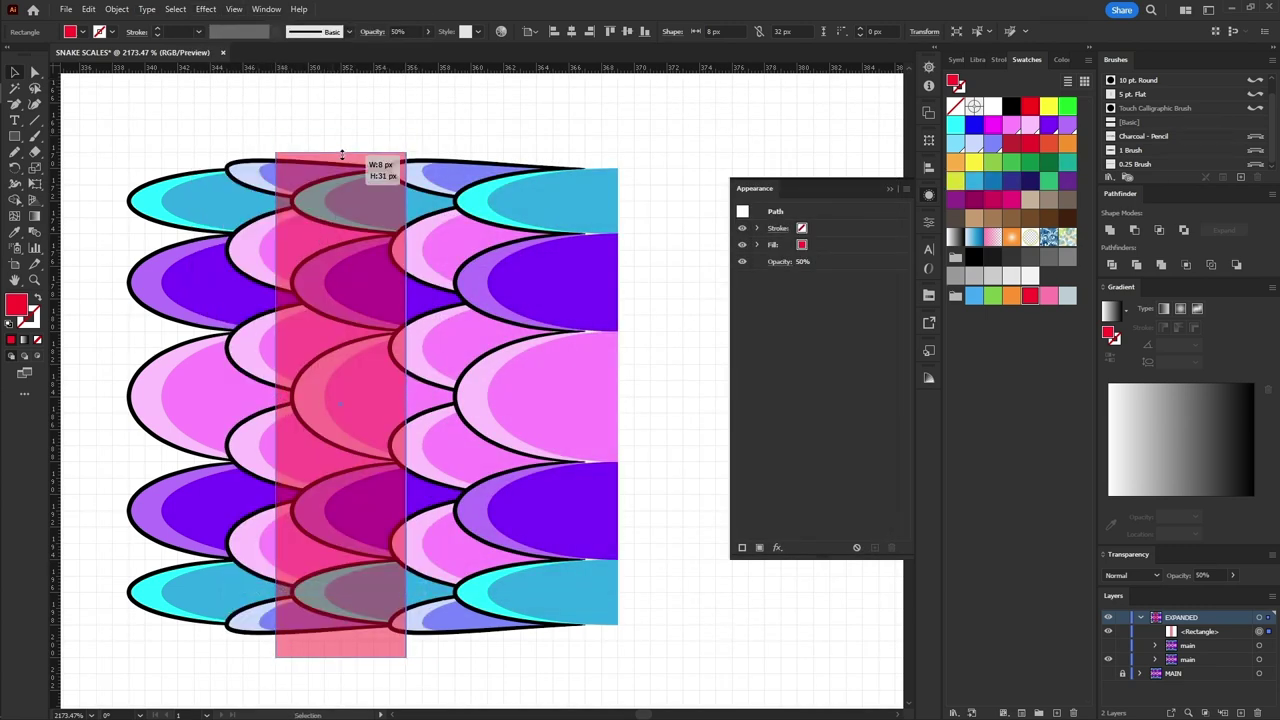
pyautogui.moveTo(339, 658); pyautogui.dragTo(339, 641)
pyautogui.moveTo(406, 390); pyautogui.dragTo(440, 390)
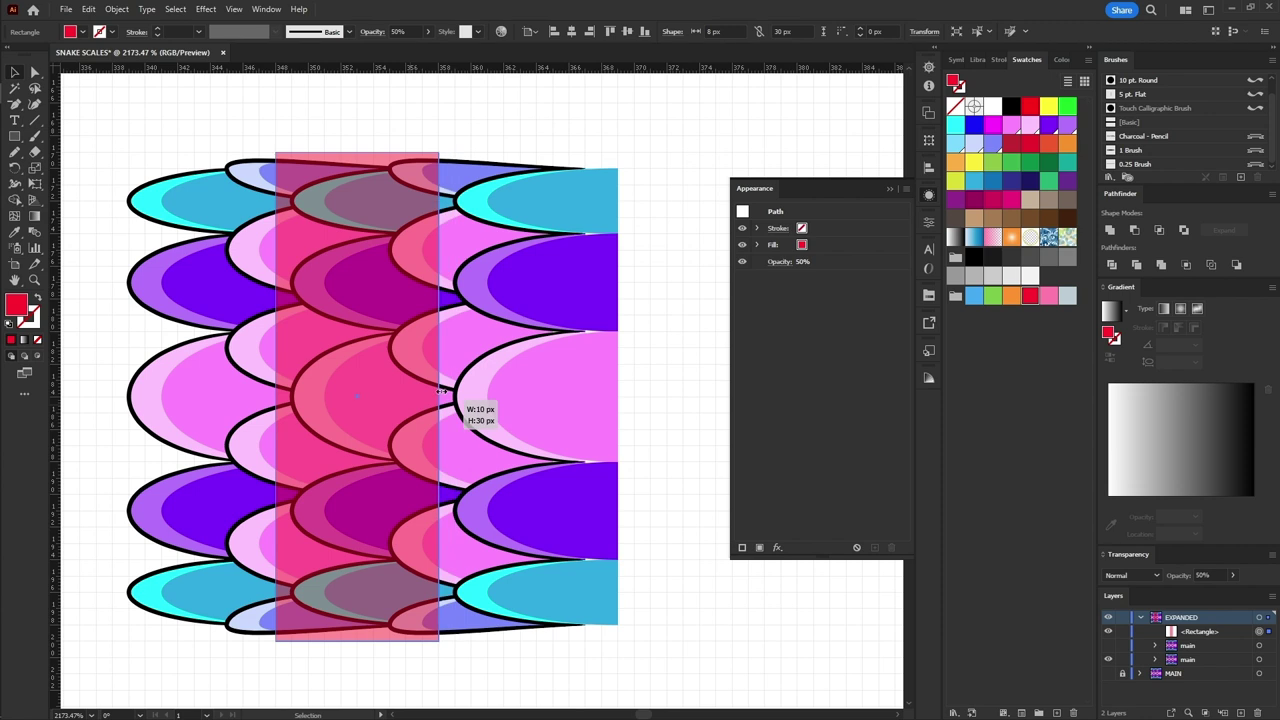
# Merge the scale regions on both sides of the rectangle with Shape Builder
pyautogui.hotkey('ctrl', 'a')
pyautogui.hotkey('shift', 'm')
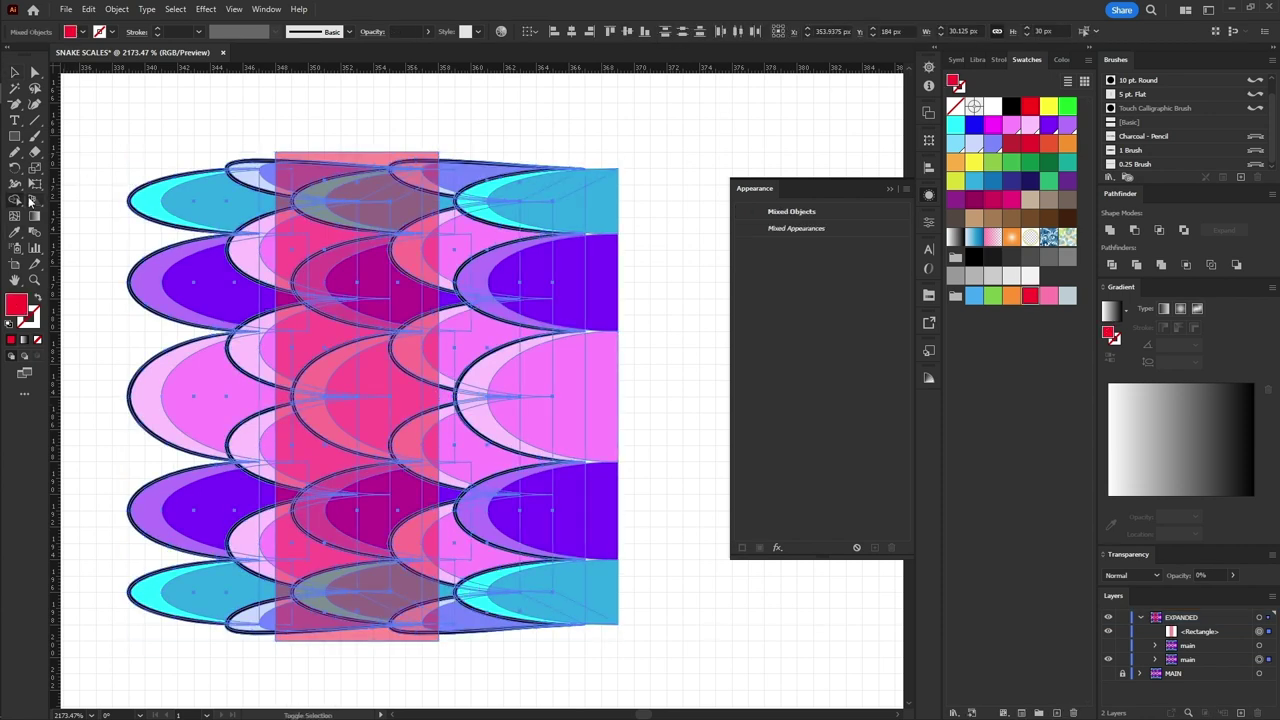
pyautogui.moveTo(663, 127); pyautogui.dragTo(440, 647)
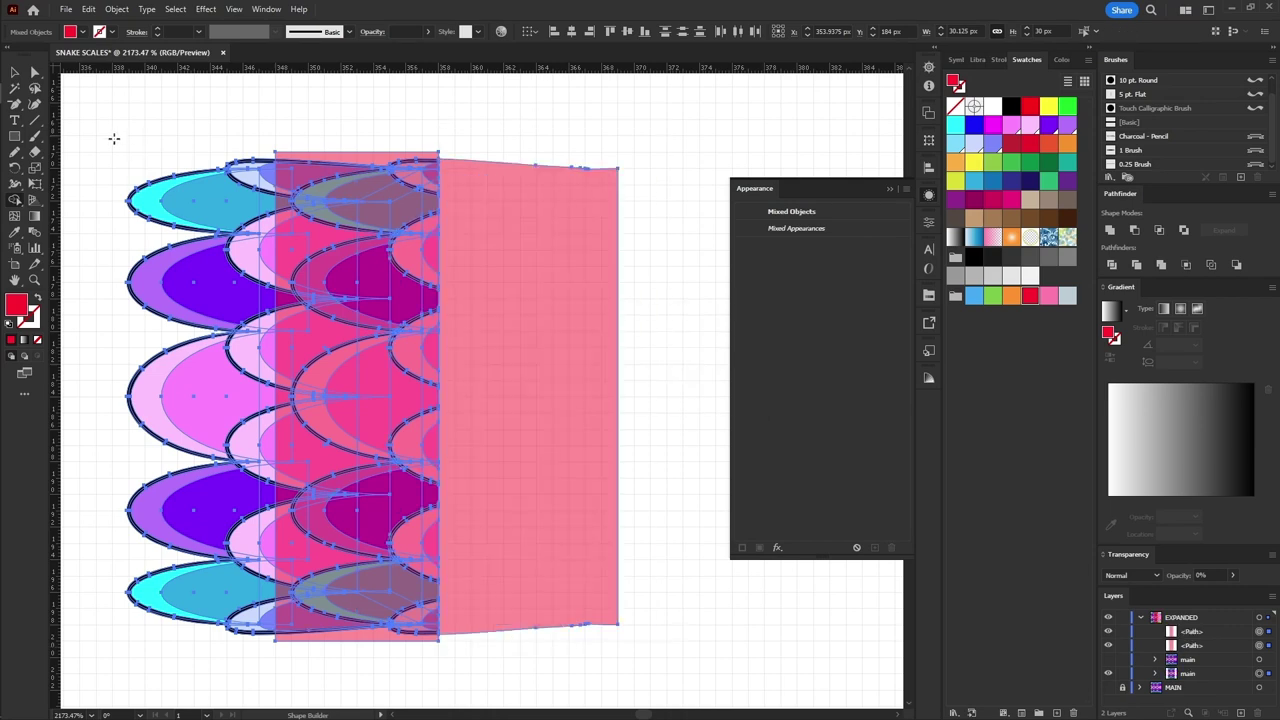
pyautogui.moveTo(113, 135); pyautogui.dragTo(264, 655)
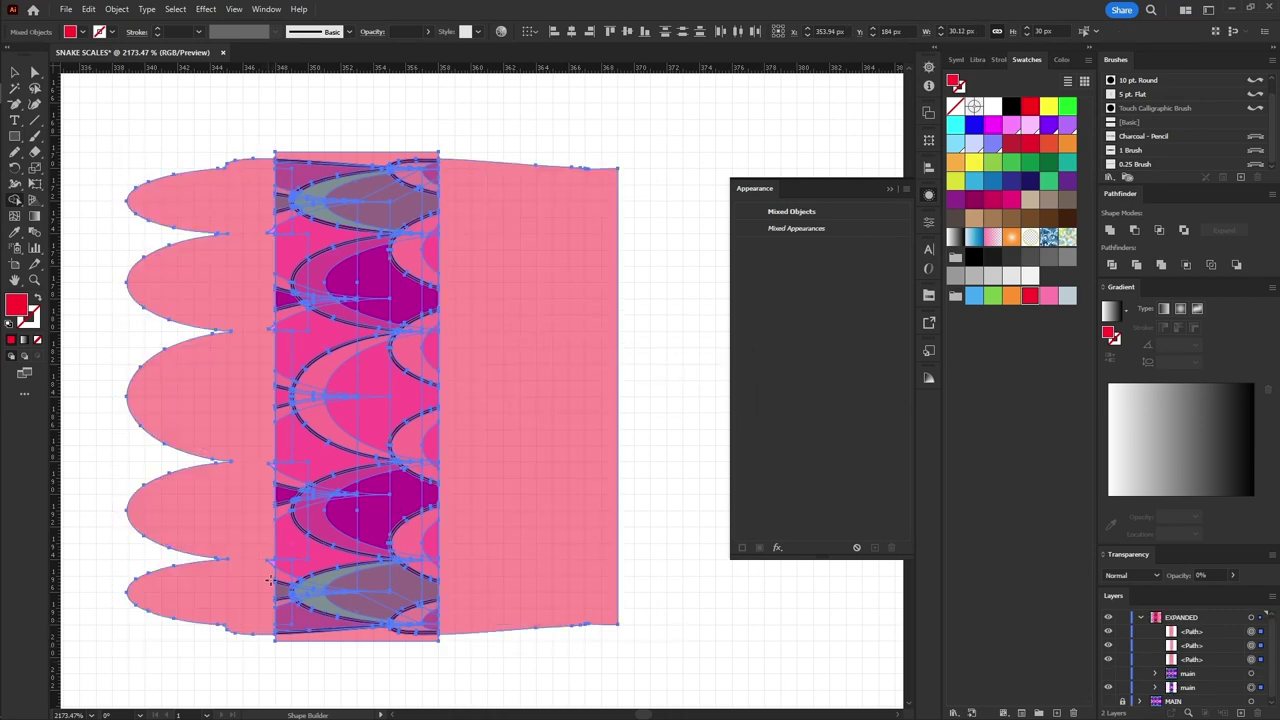
# Select every offcut shape with the same appearance and delete them
pyautogui.press('v')
pyautogui.click(589, 251)
pyautogui.click(1010, 31)
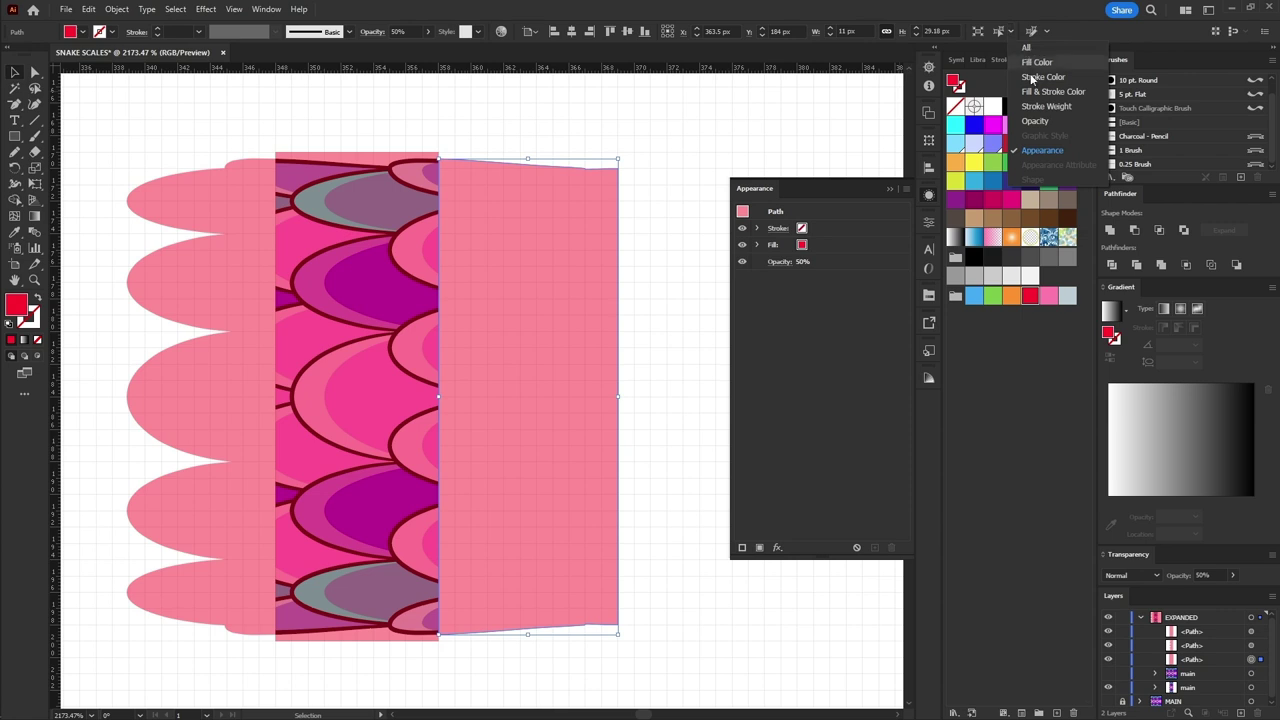
pyautogui.click(1036, 152)
pyautogui.press('Delete')
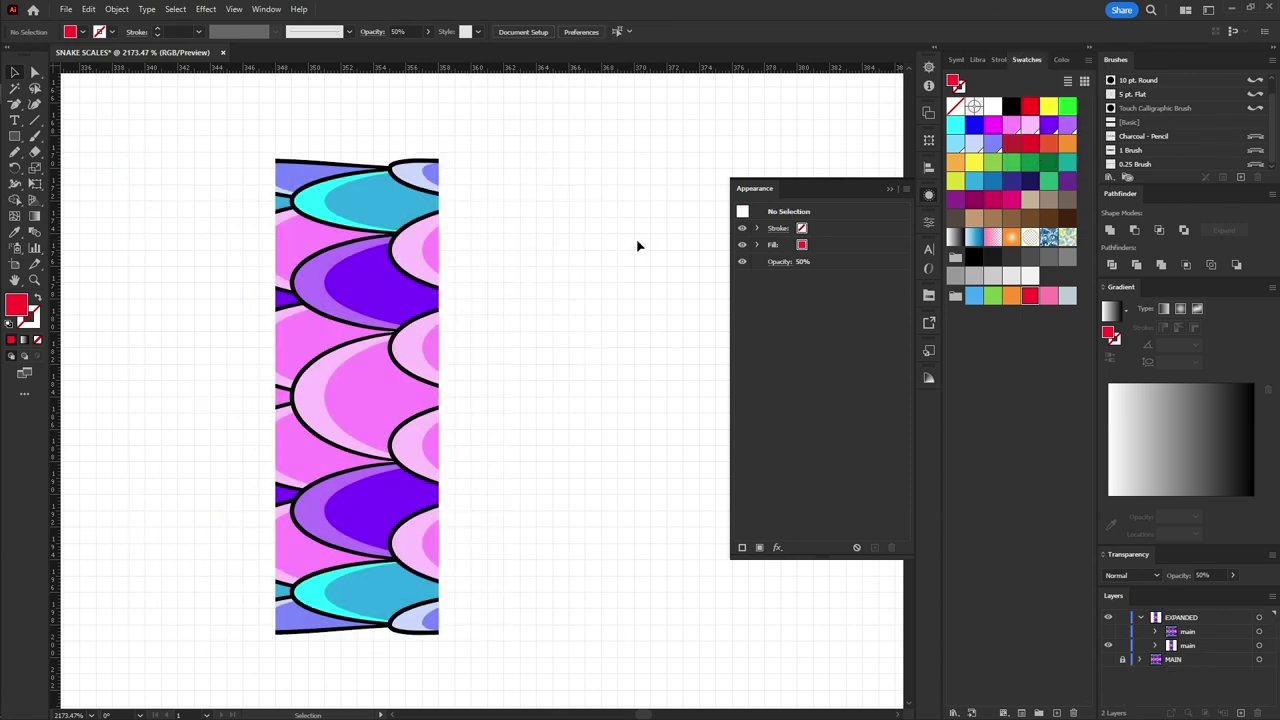
pyautogui.click(15, 138)
pyautogui.click(300, 202)
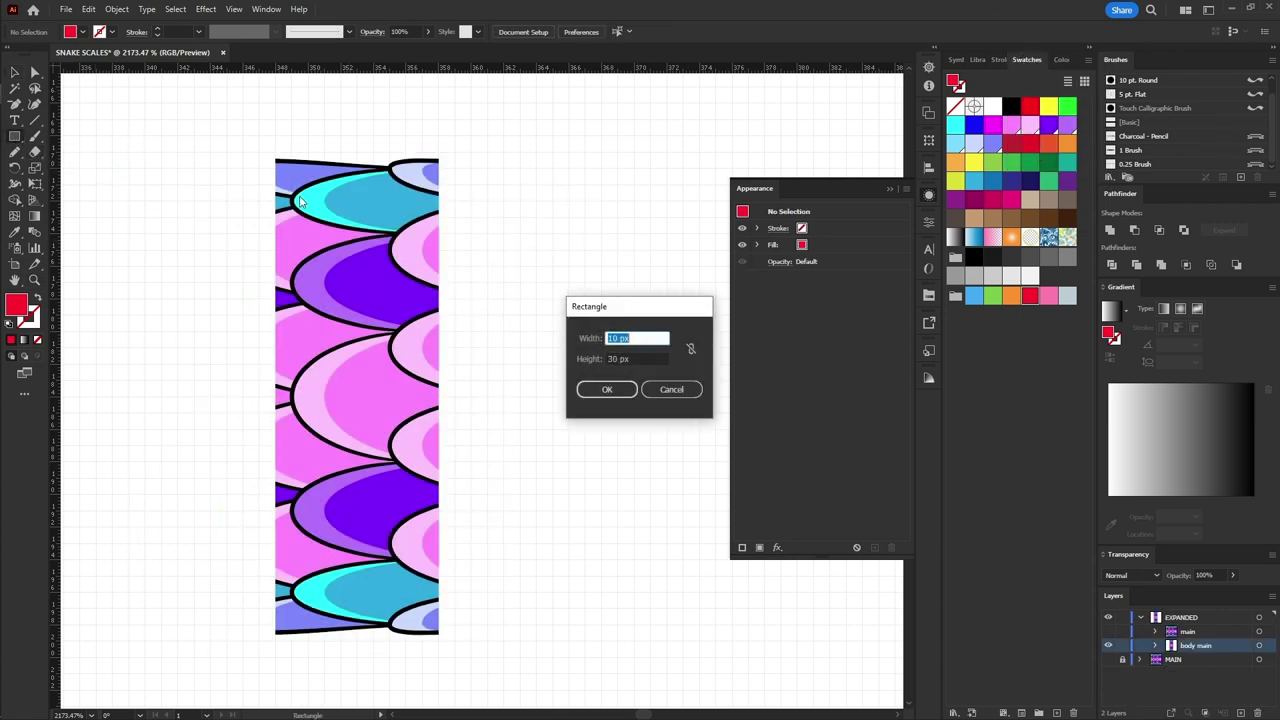
# Create a black rectangle, send it behind the scale strip, and group them
pyautogui.press('Return')
pyautogui.click(1011, 106)
pyautogui.press('v')
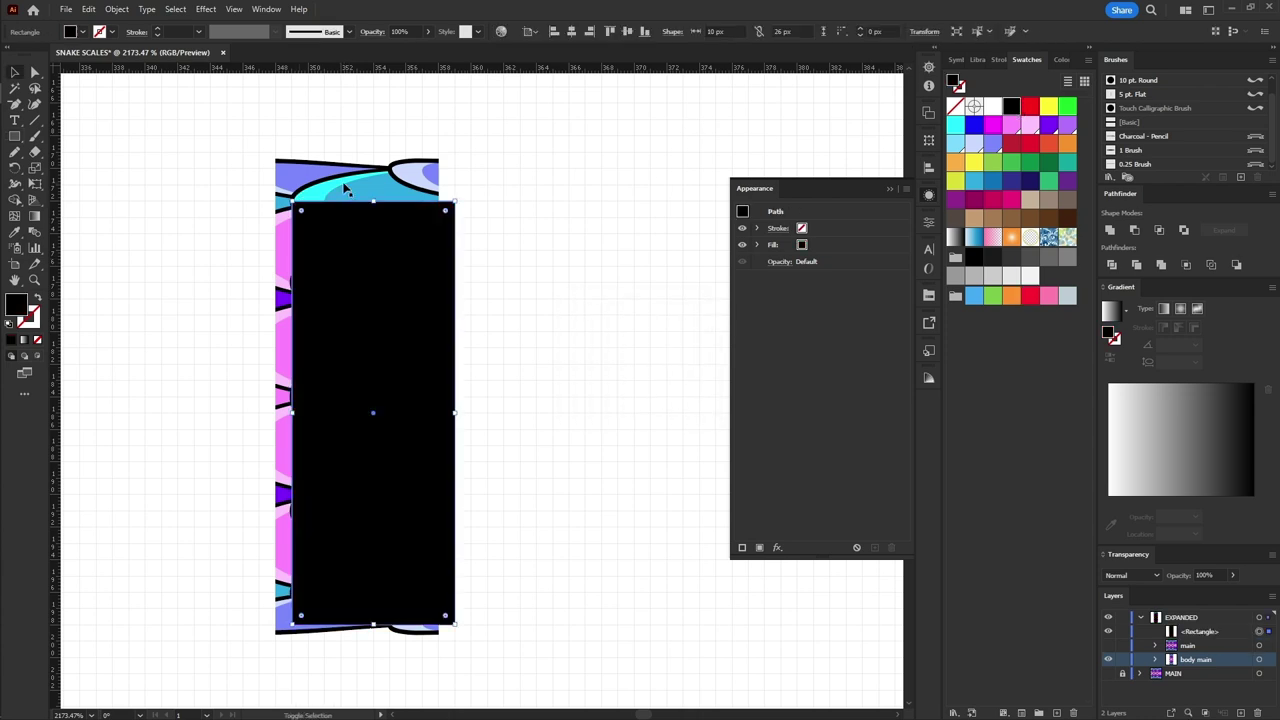
pyautogui.hotkey('ctrl', 'a')
pyautogui.click(400, 270)
pyautogui.rightClick(400, 262)
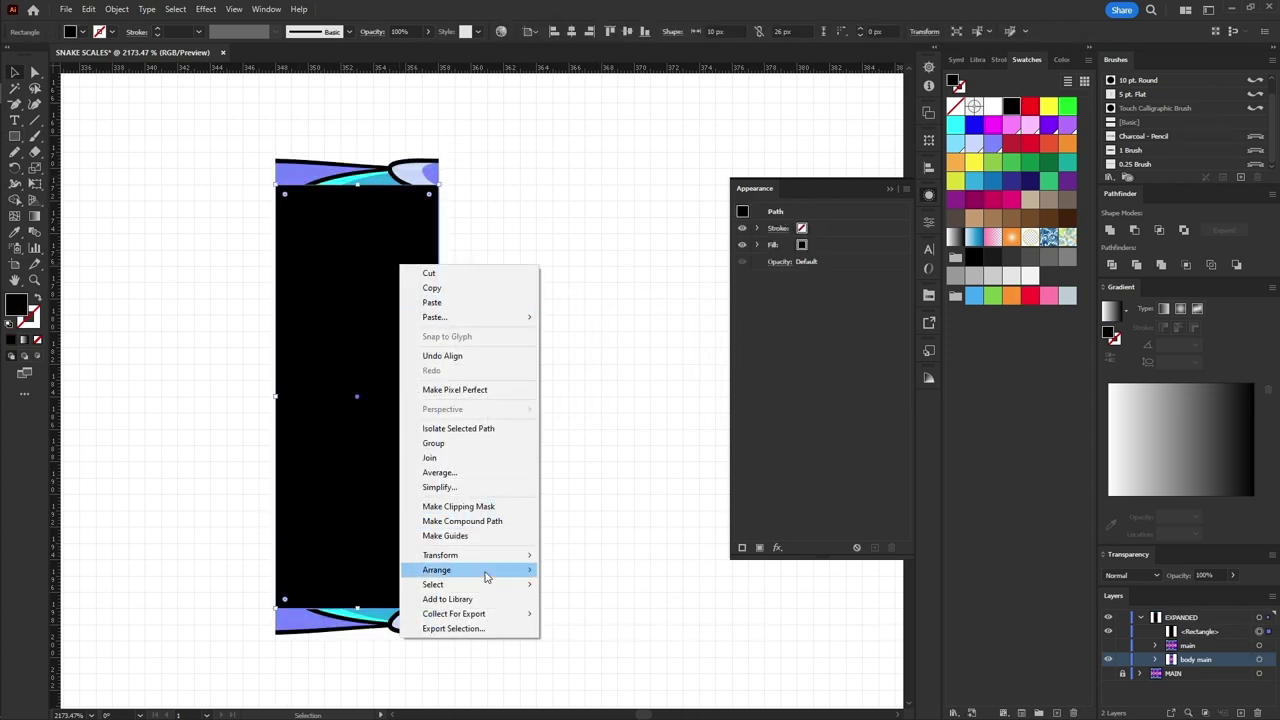
pyautogui.click(572, 608)
pyautogui.press('a')
pyautogui.moveTo(615, 571); pyautogui.dragTo(257, 346)
pyautogui.hotkey('ctrl', 'g')
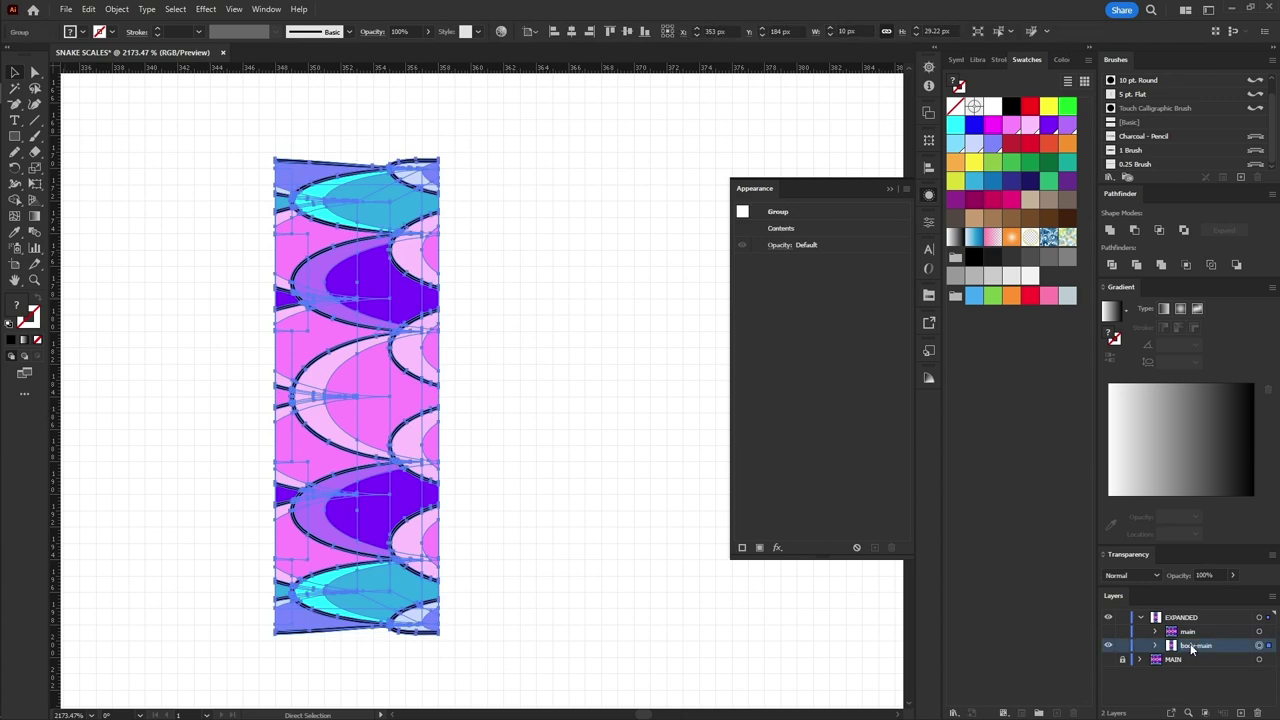
# Lock the MAIN layer and show the main scales
pyautogui.click(1121, 659)
pyautogui.moveTo(1108, 631); pyautogui.dragTo(1108, 645)
pyautogui.click(1190, 633)
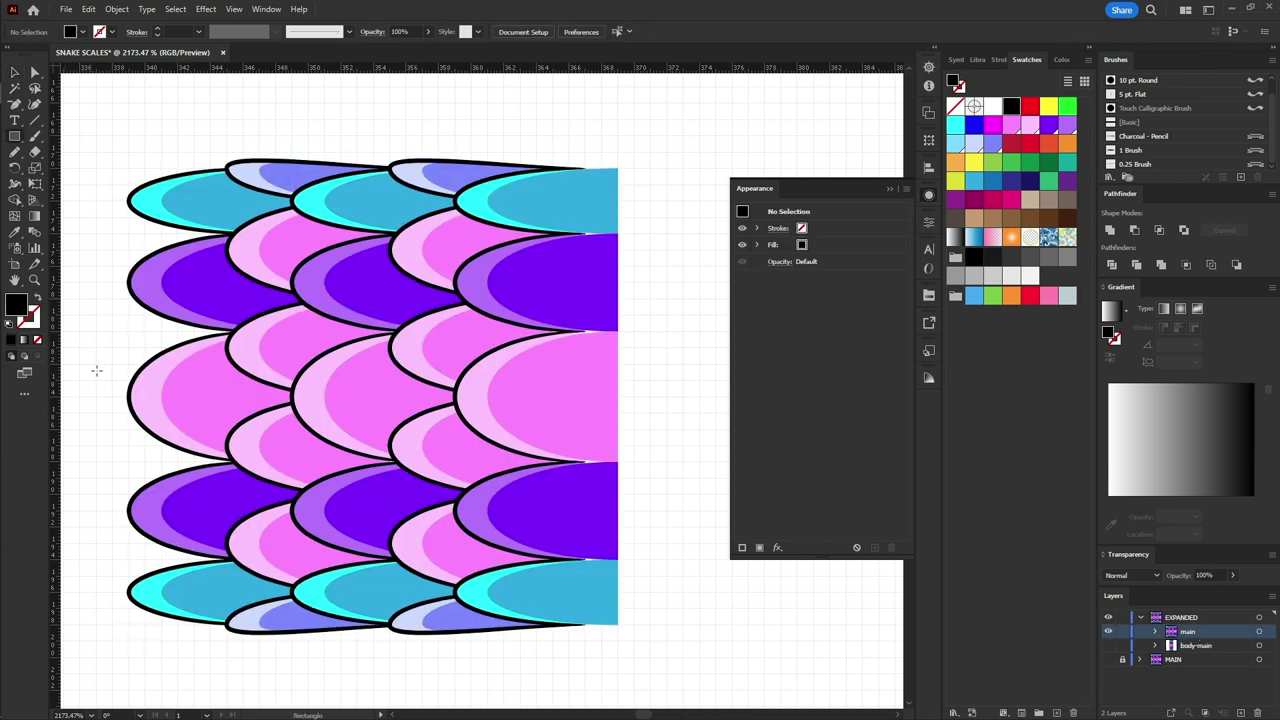
# Draw a 22×30 px red rectangle at 50% opacity
pyautogui.click(240, 234)
pyautogui.press('Tab')
pyautogui.write('30')
pyautogui.press('Return')
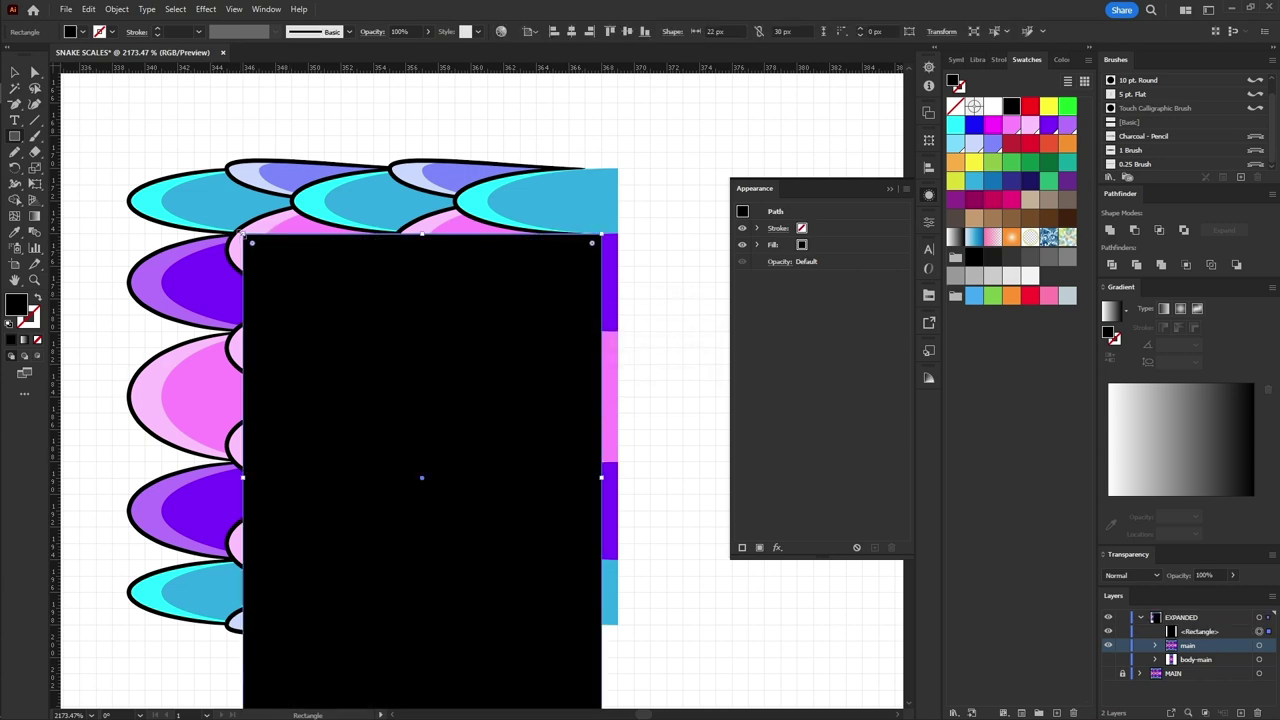
pyautogui.click(1030, 106)
pyautogui.write('50')
pyautogui.press('Return')
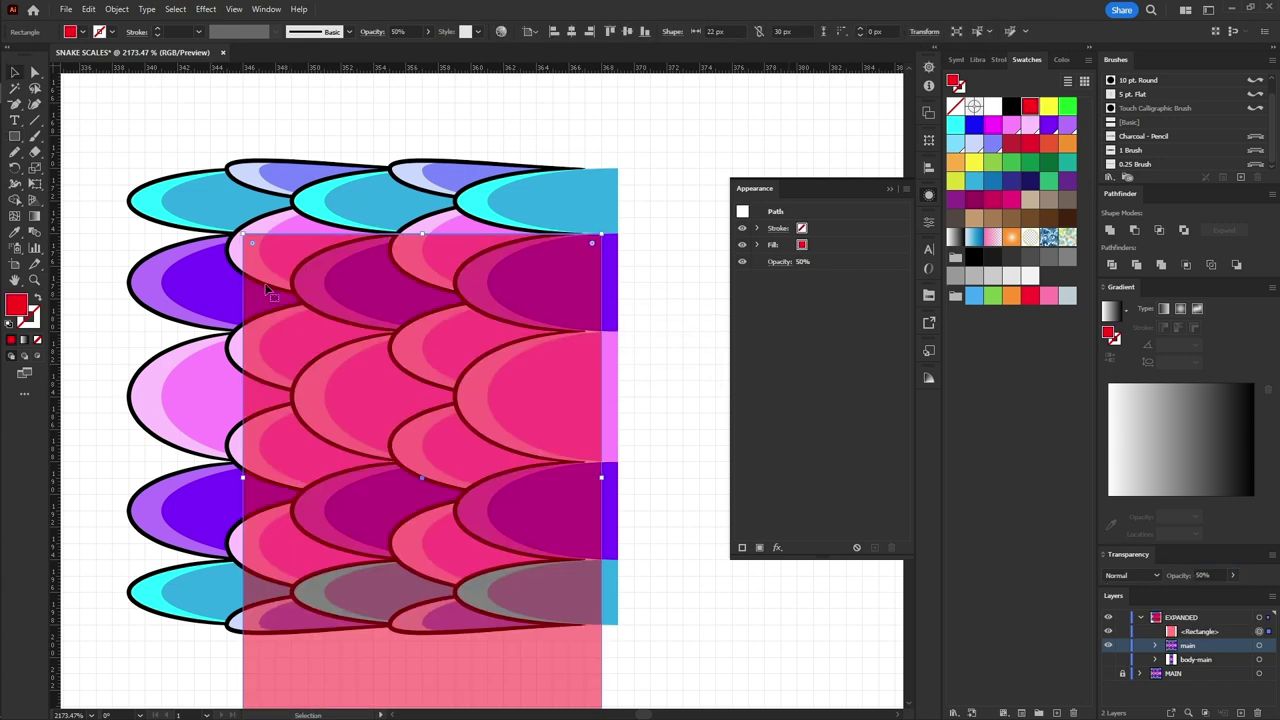
pyautogui.press('v')
# Place it over the scales' right part, merge with Shape Builder, and delete the trimmed piece
pyautogui.hotkey('ctrl', 'a')
pyautogui.hotkey('ctrl', 'shift', 'a')
pyautogui.moveTo(458, 199); pyautogui.dragTo(540, 200)
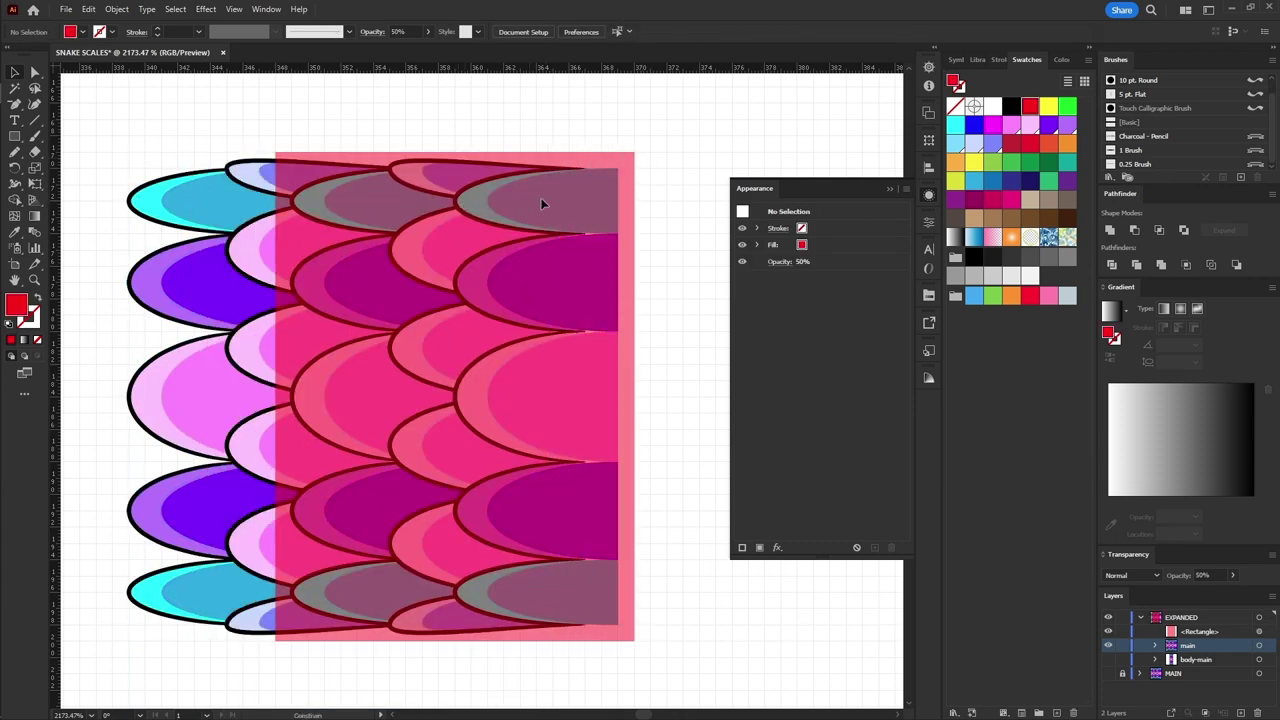
pyautogui.hotkey('ctrl', 'a')
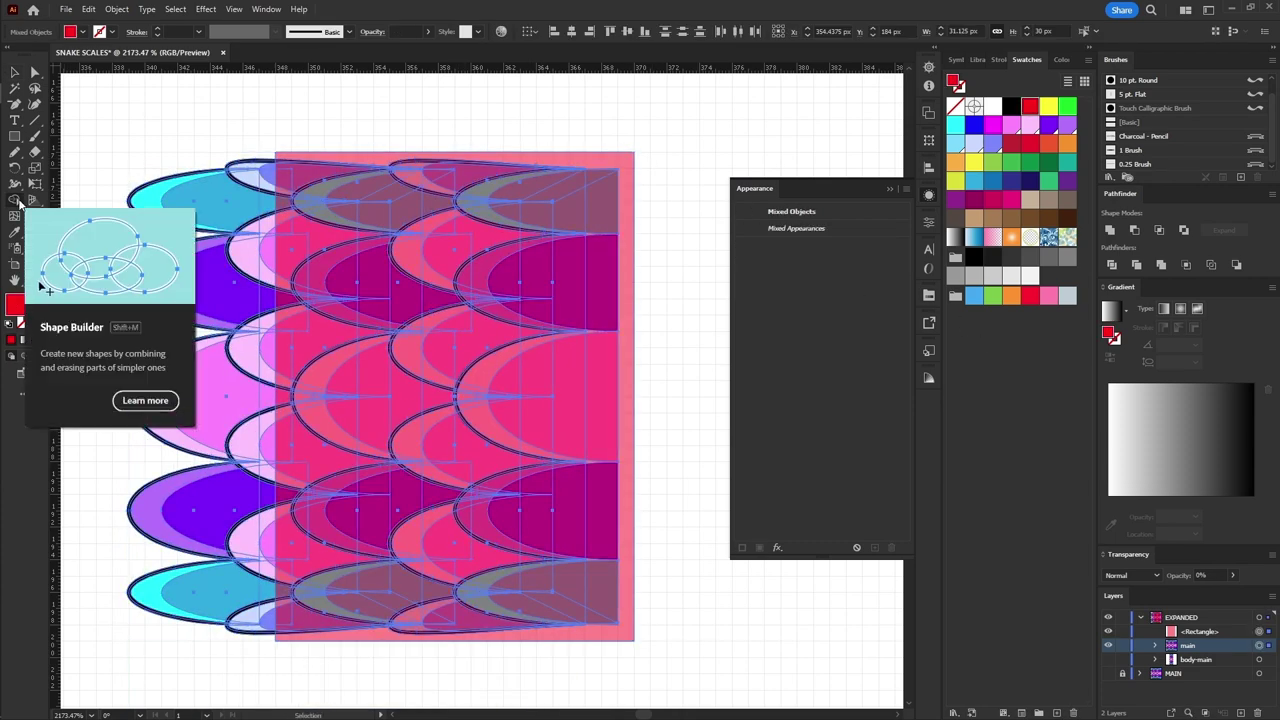
pyautogui.click(15, 199)
pyautogui.moveTo(682, 143)
pyautogui.mouseDown()
pyautogui.moveTo(462, 577)
pyautogui.moveTo(280, 686)
pyautogui.mouseUp()
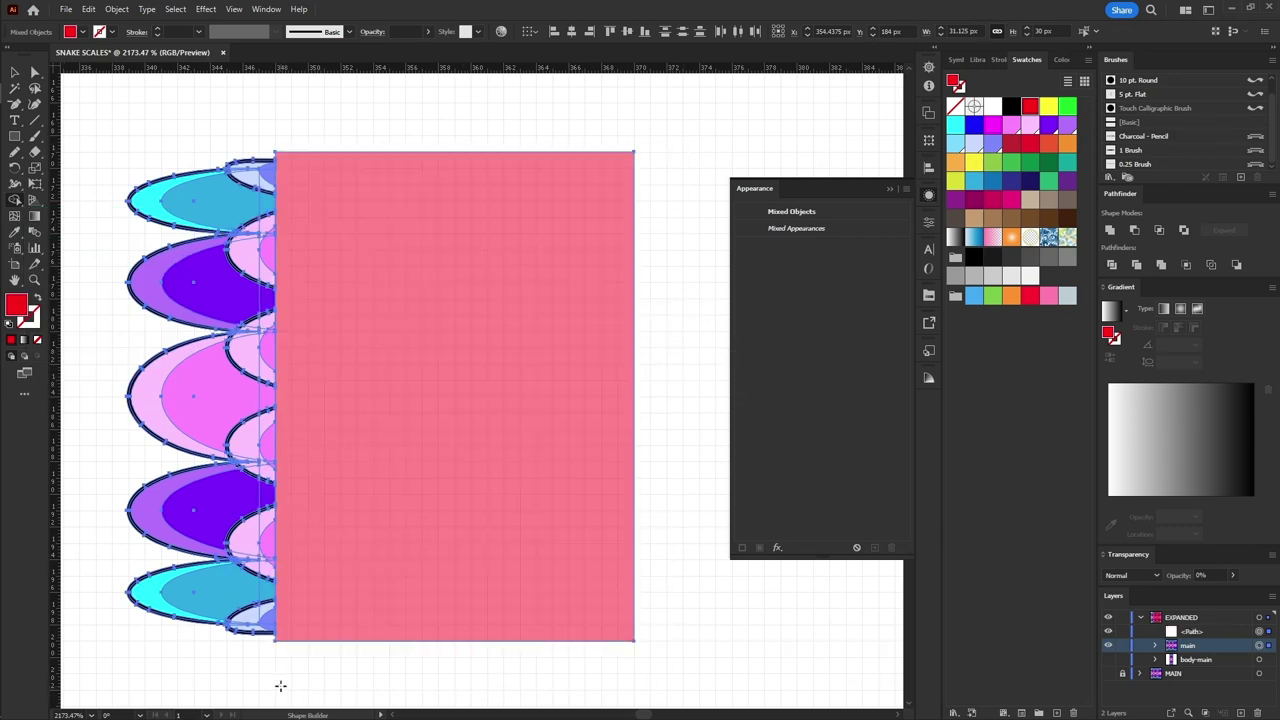
pyautogui.press('a')
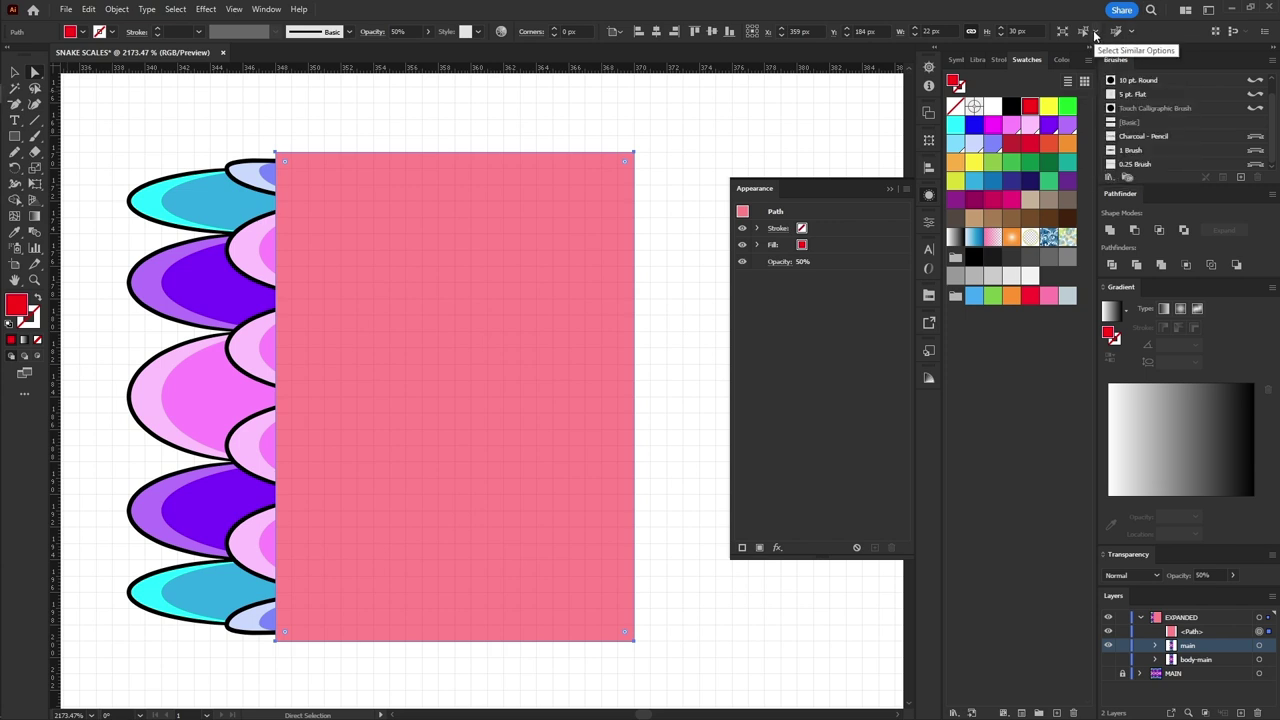
pyautogui.press('Delete')
pyautogui.write('snake-tail-end')
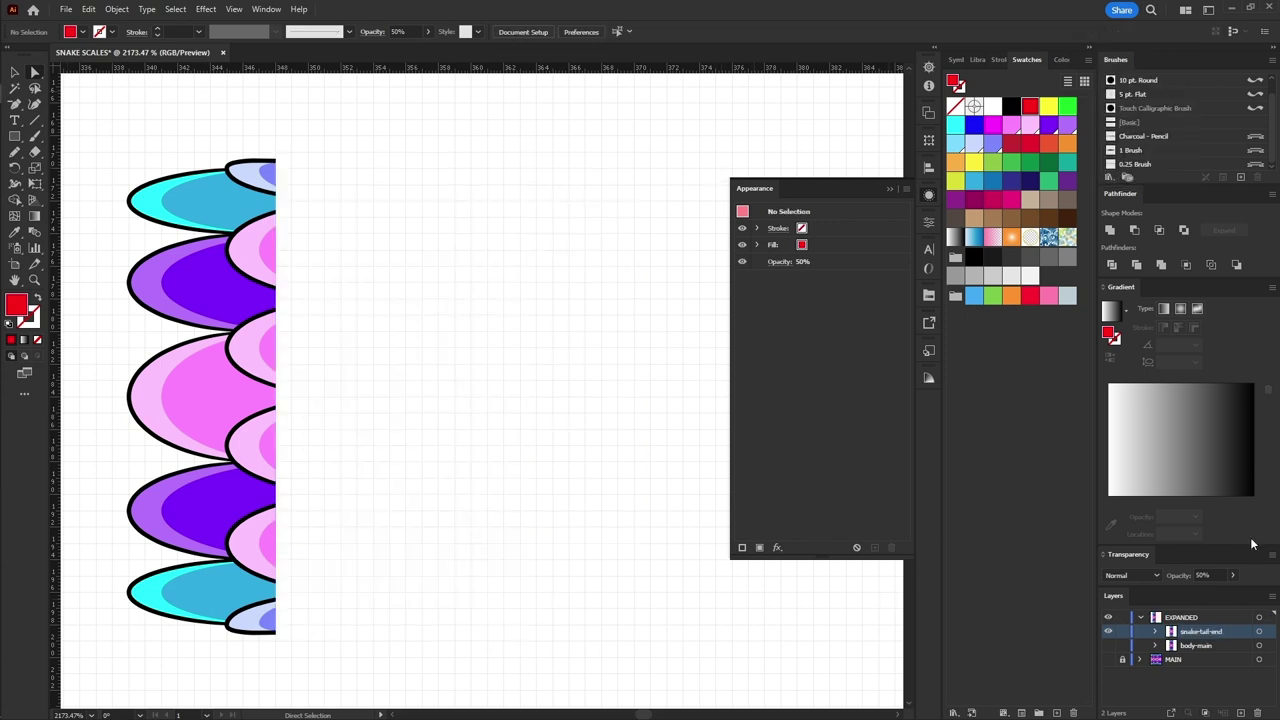
pyautogui.click(1108, 645)
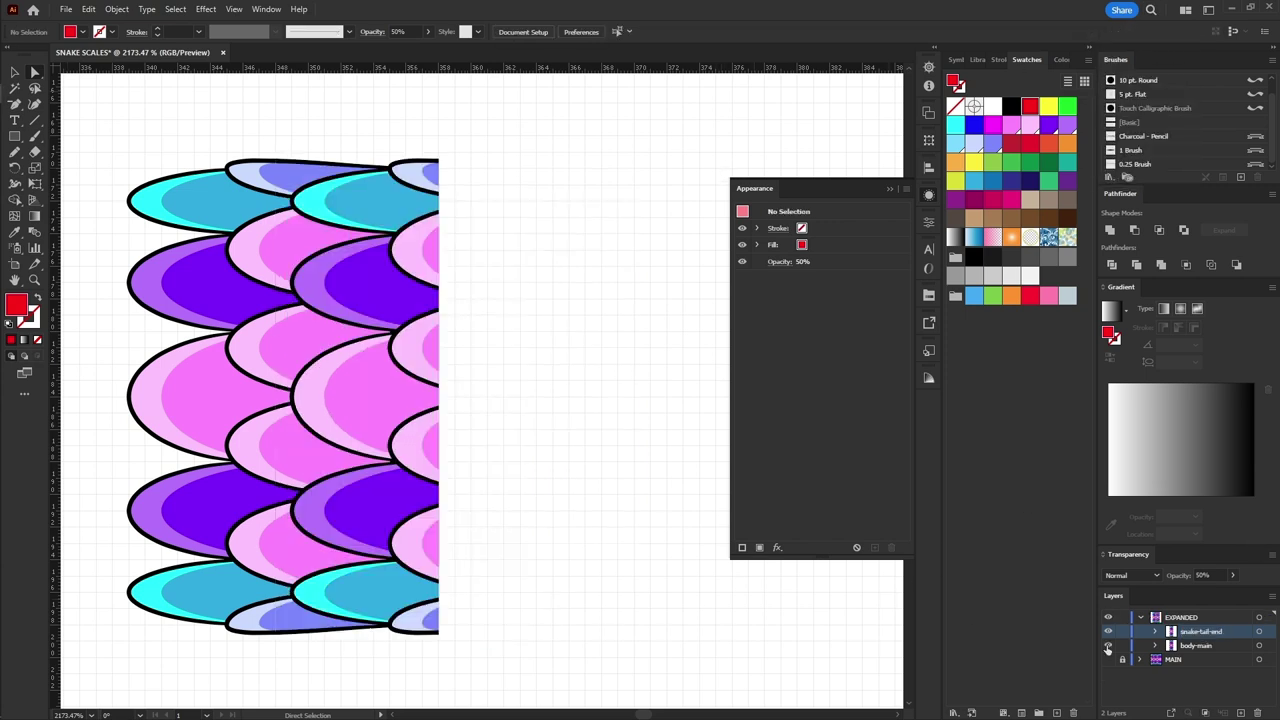
# Make the body-main scale group a pattern brush with auto corner tiles and Hue Shift colorization
pyautogui.click(1259, 617)
pyautogui.click(1240, 177)
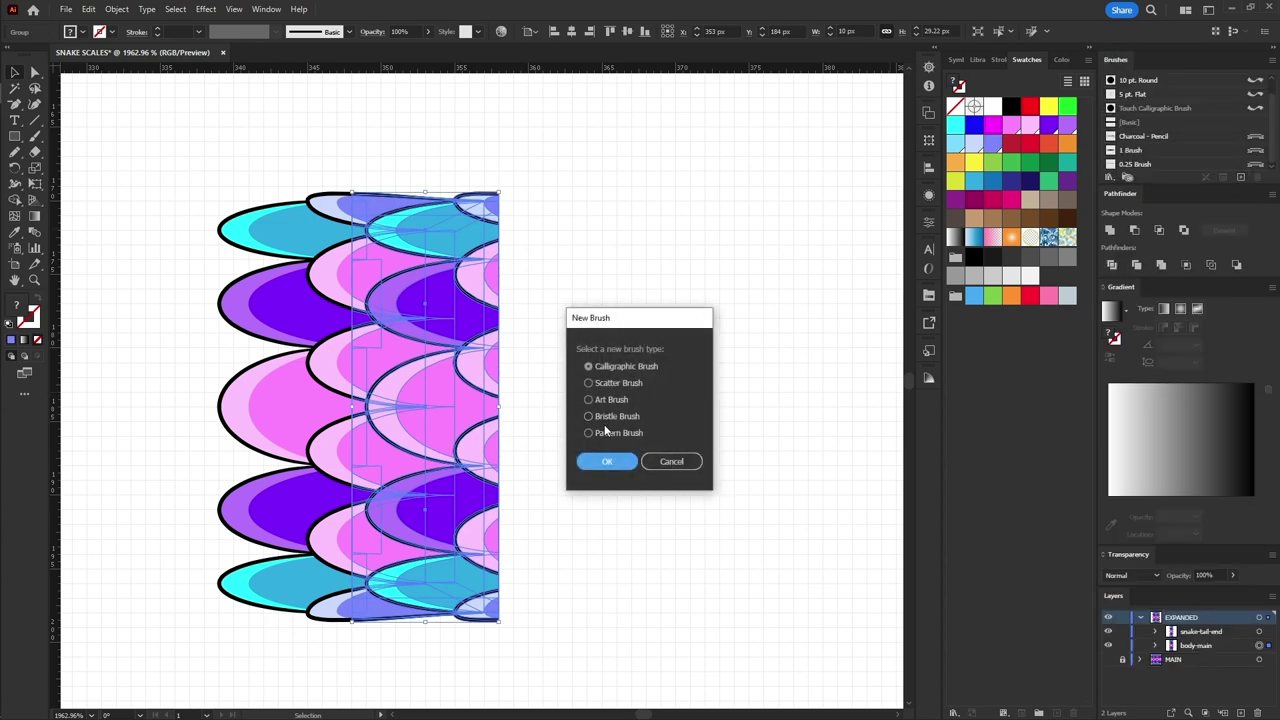
pyautogui.click(611, 464)
pyautogui.click(455, 297)
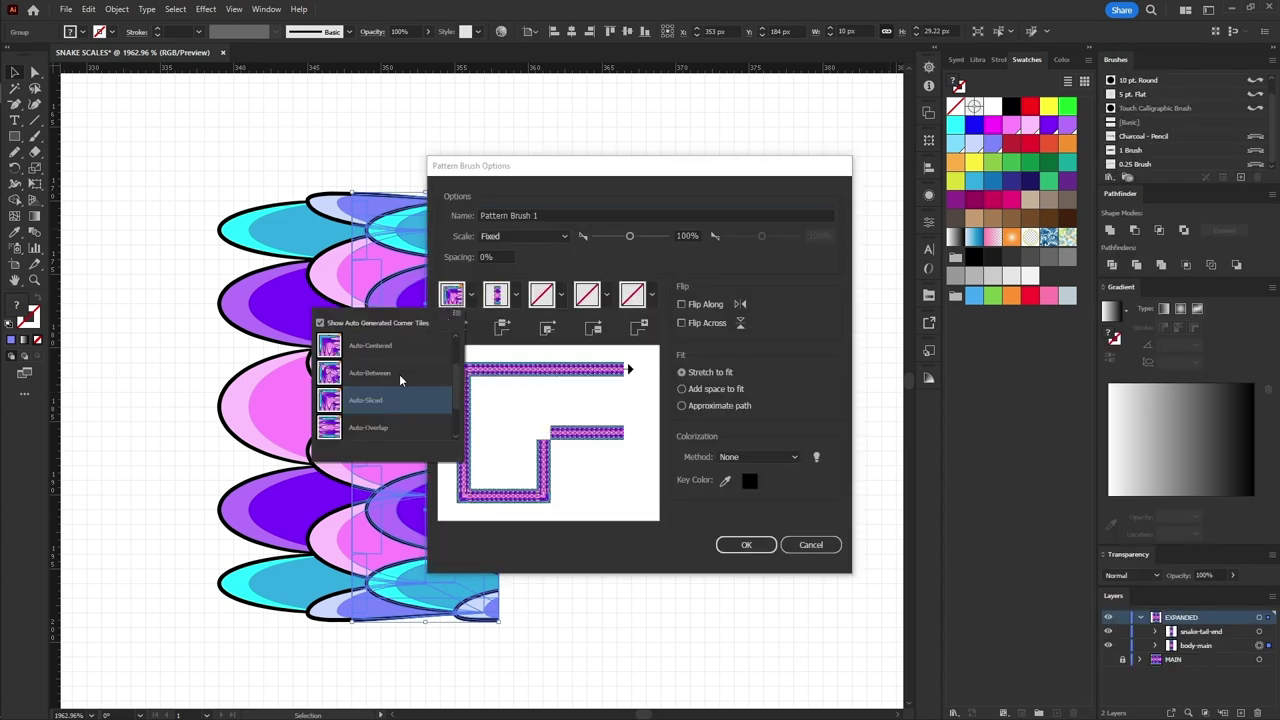
pyautogui.click(400, 380)
pyautogui.click(561, 294)
pyautogui.click(528, 375)
pyautogui.click(730, 456)
pyautogui.click(746, 515)
pyautogui.click(757, 544)
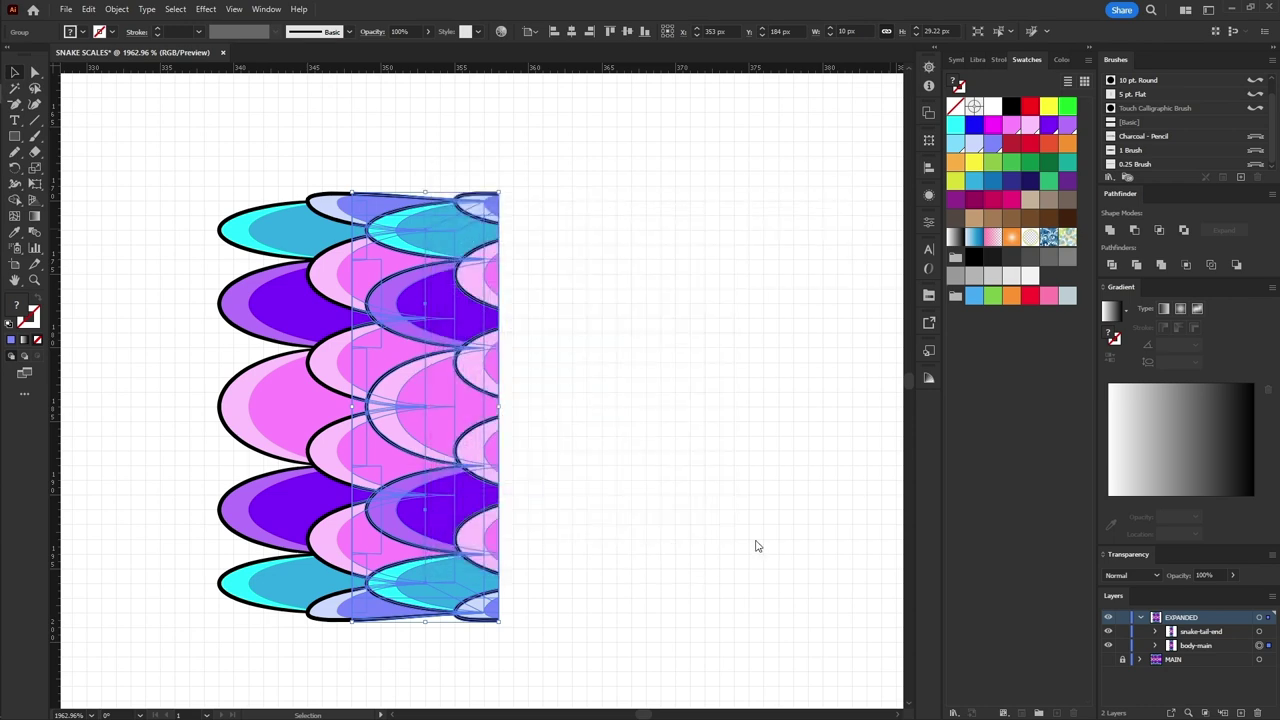
# Paint a looping snake body with the brush and taper its tail with the Width tool
pyautogui.scroll(-2, 666, 514)
pyautogui.scroll(-3, 560, 517)
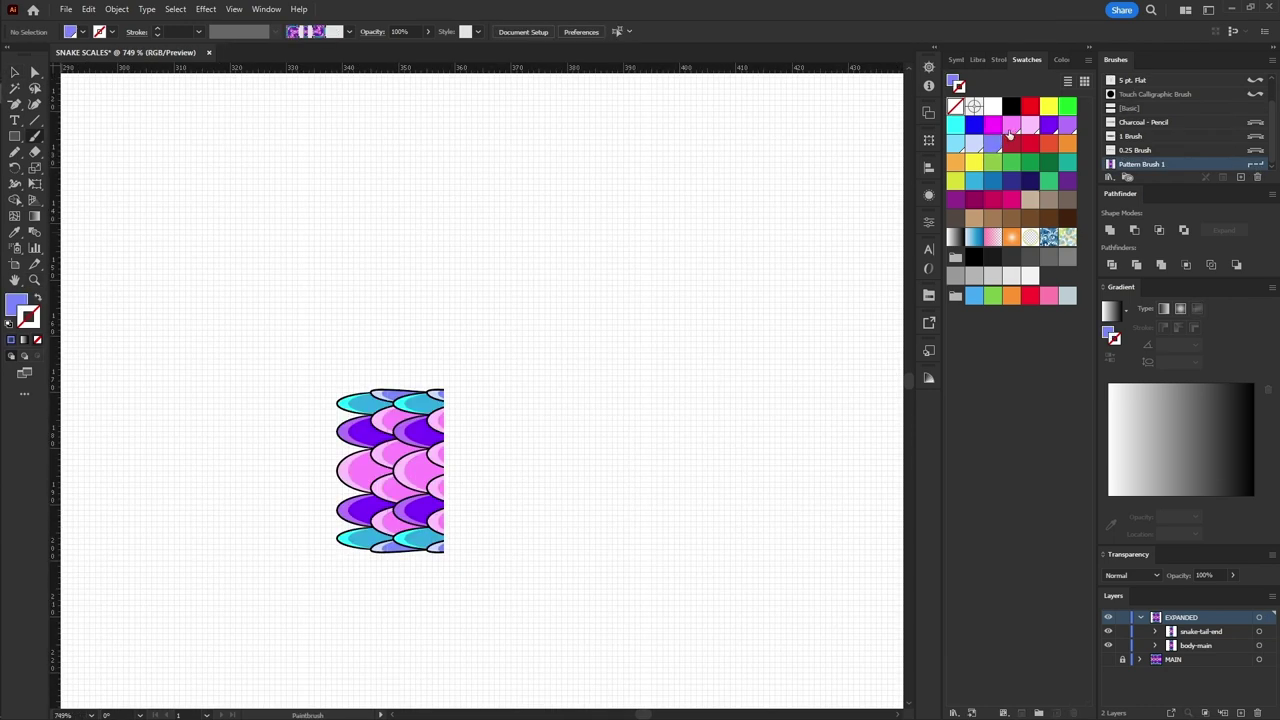
pyautogui.scroll(-1, 160, 533)
pyautogui.moveTo(150, 245); pyautogui.dragTo(242, 314)
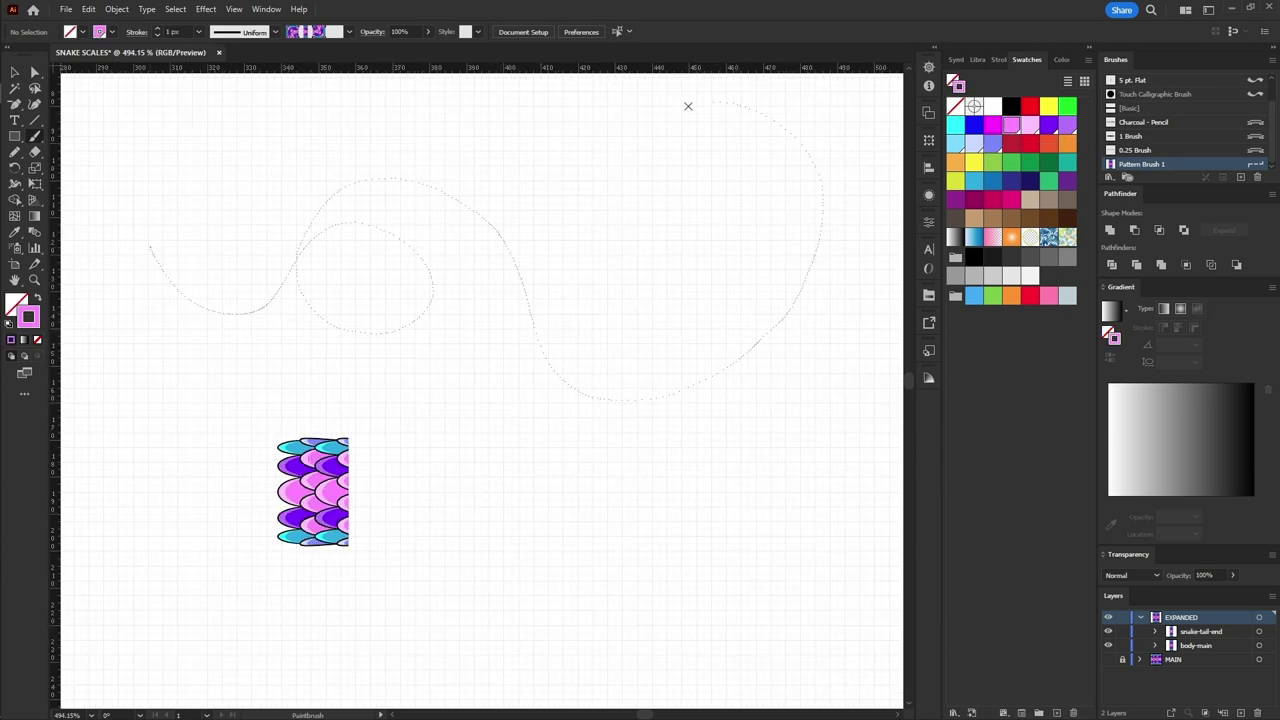
pyautogui.moveTo(712, 595); pyautogui.dragTo(712, 595)
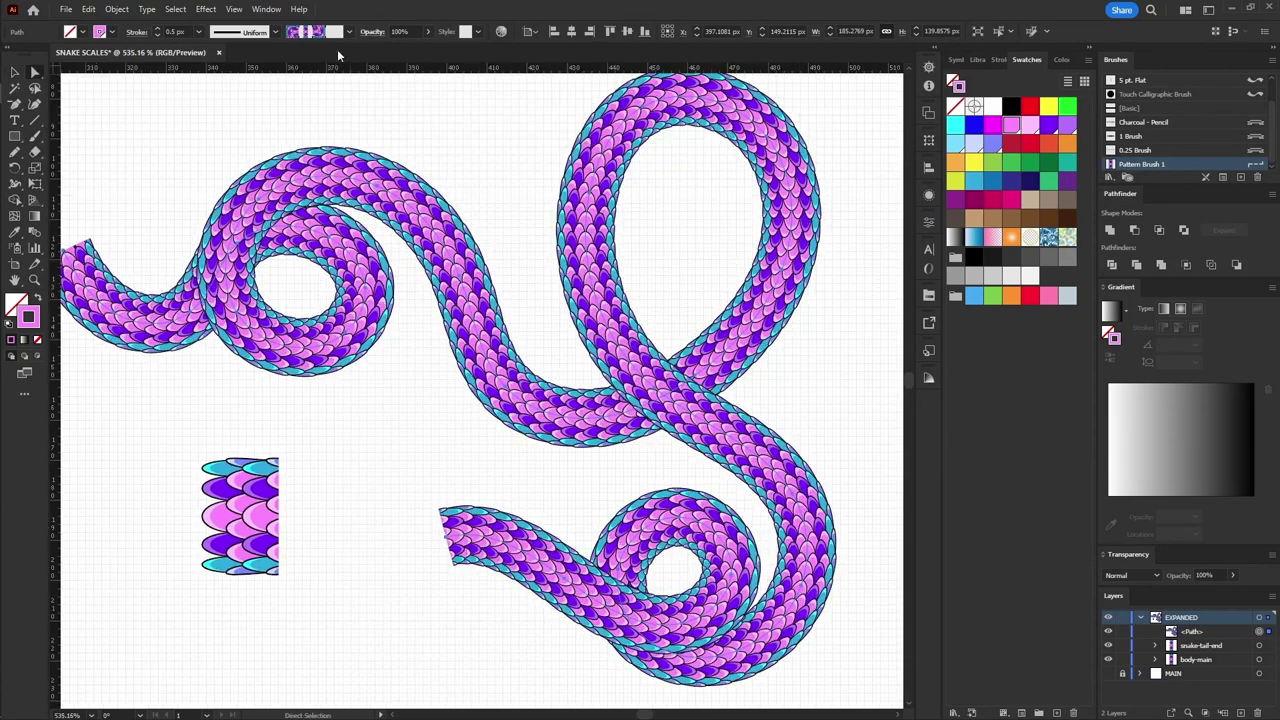
pyautogui.click(17, 186)
pyautogui.moveTo(130, 262); pyautogui.dragTo(124, 262)
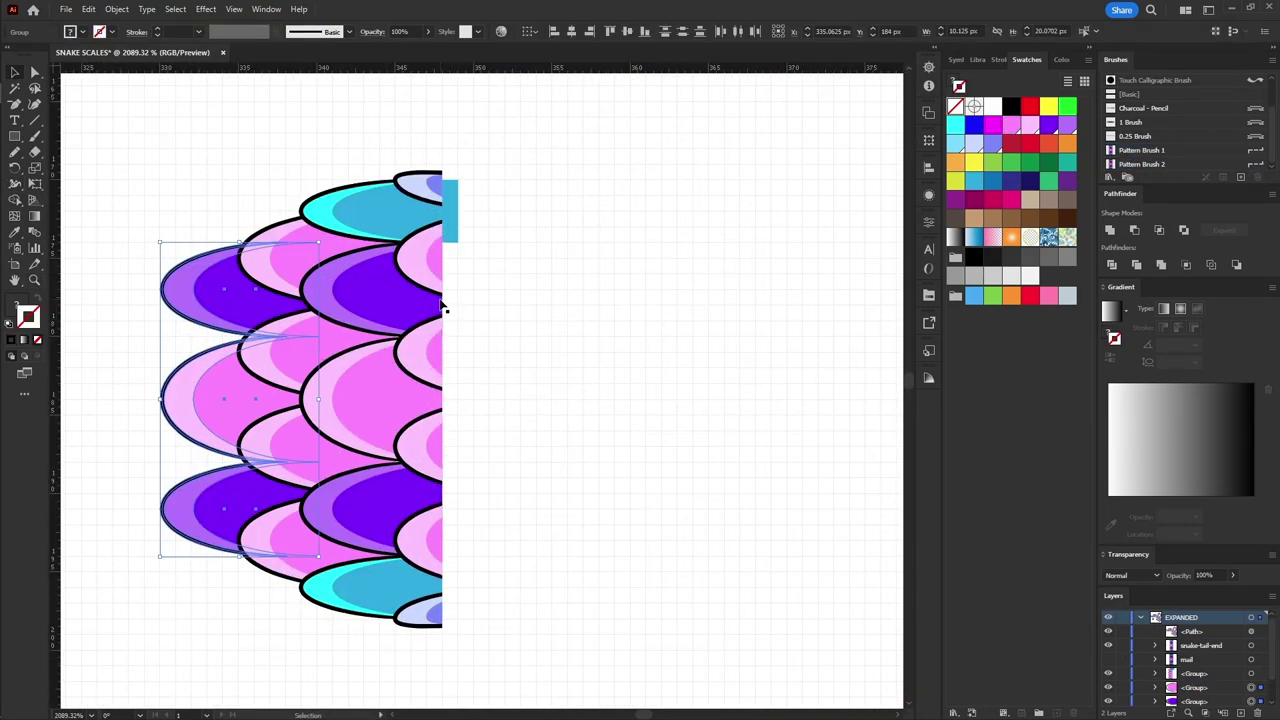
# Arrange the cyan scales behind a pink scale to form a pointed scale tip
pyautogui.moveTo(344, 358); pyautogui.dragTo(266, 344)
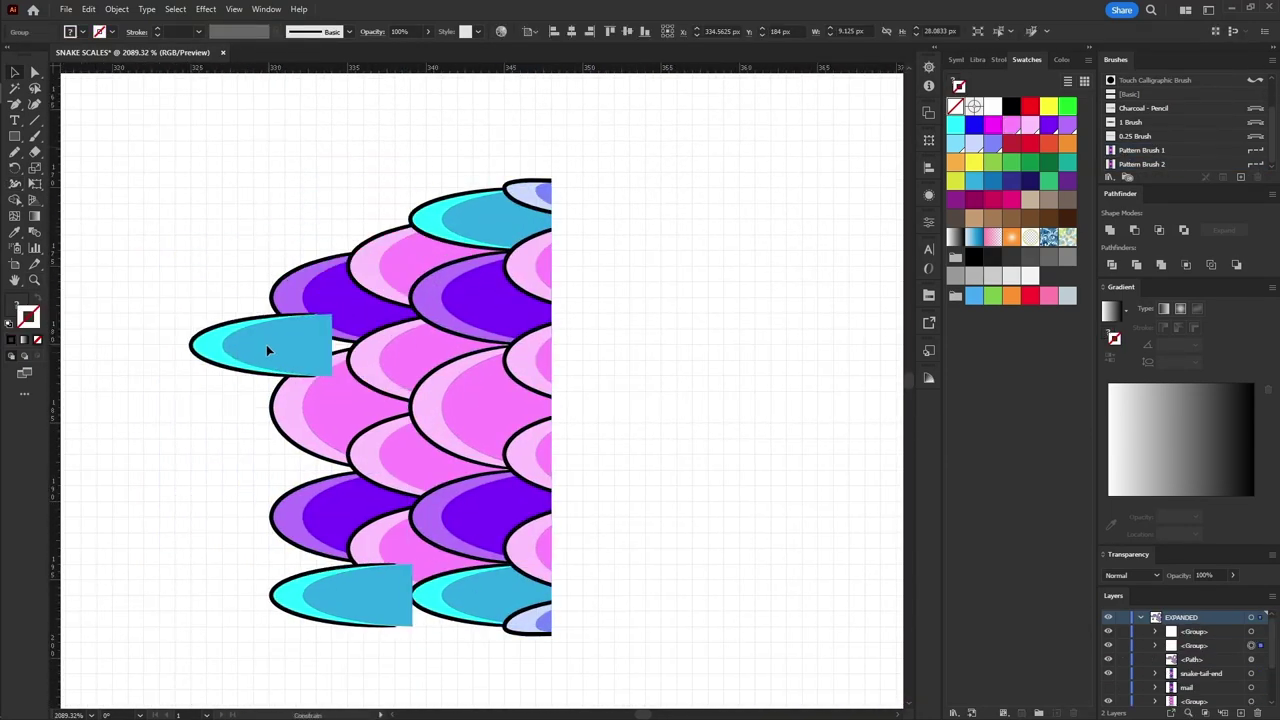
pyautogui.moveTo(340, 607); pyautogui.dragTo(259, 480)
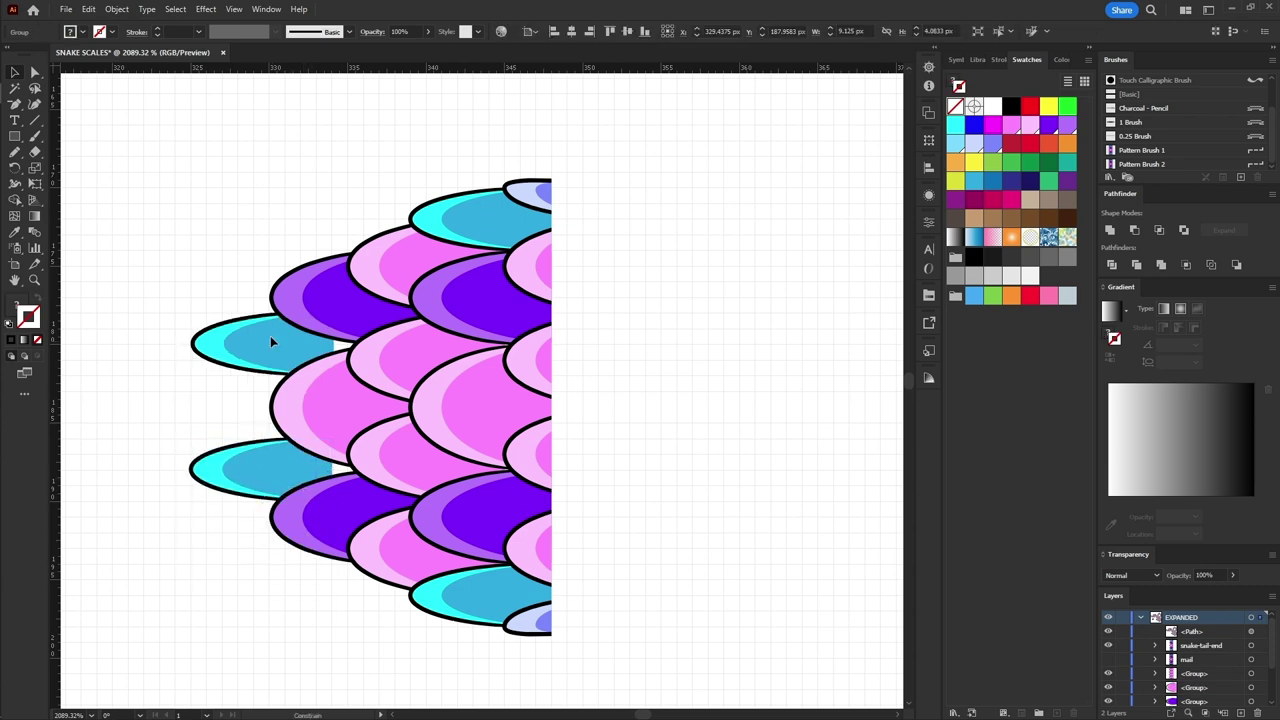
pyautogui.hotkey('ctrl', 'shift', '[')
pyautogui.click(400, 443)
pyautogui.moveTo(400, 443); pyautogui.dragTo(243, 443)
pyautogui.doubleClick(263, 434)
pyautogui.doubleClick(310, 512)
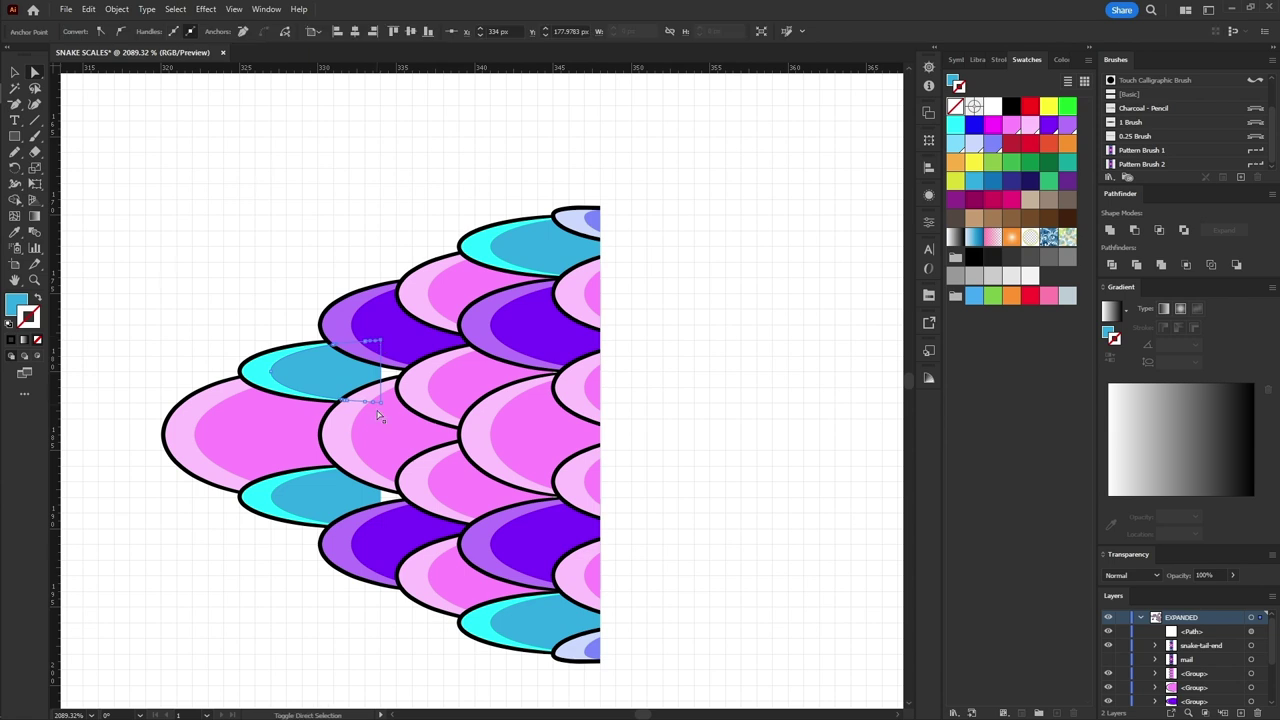
# Add the pointed scale tip group to Swatches as a new pattern swatch
pyautogui.keyDown('alt'); pyautogui.click(406, 421); pyautogui.keyUp('alt')
pyautogui.press('v')
pyautogui.click(407, 355)
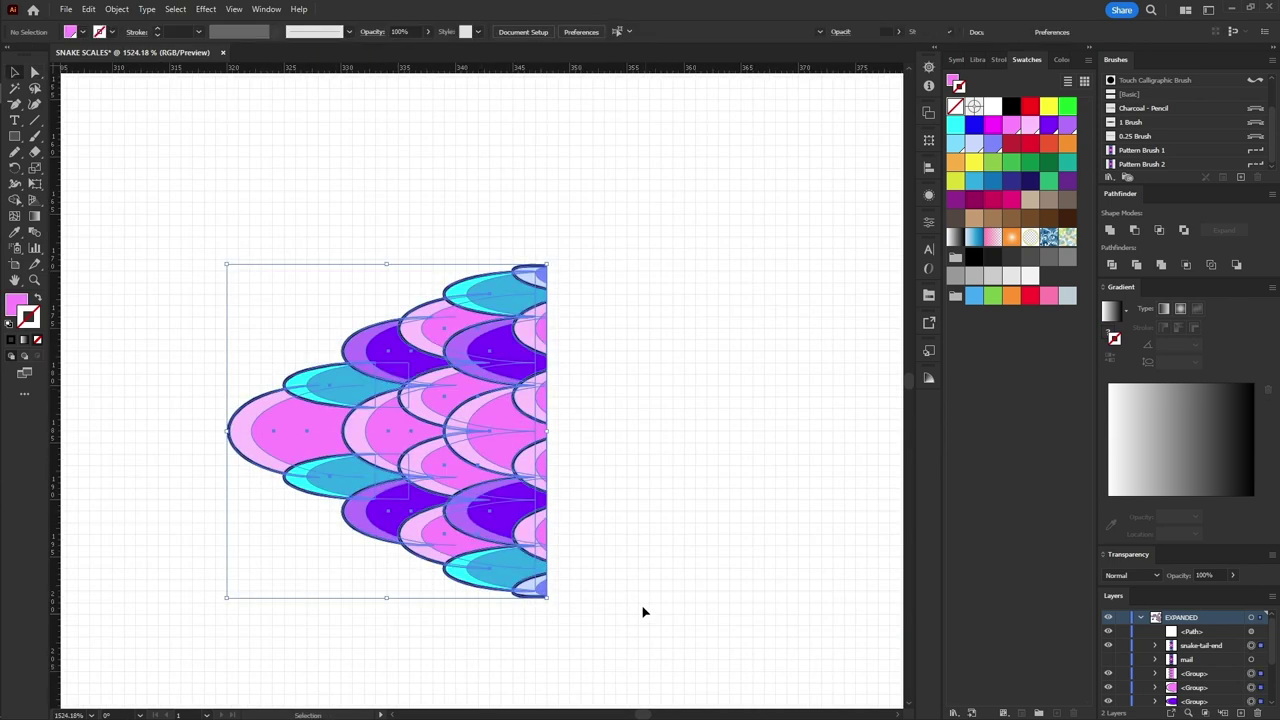
pyautogui.moveTo(540, 520); pyautogui.dragTo(996, 260)
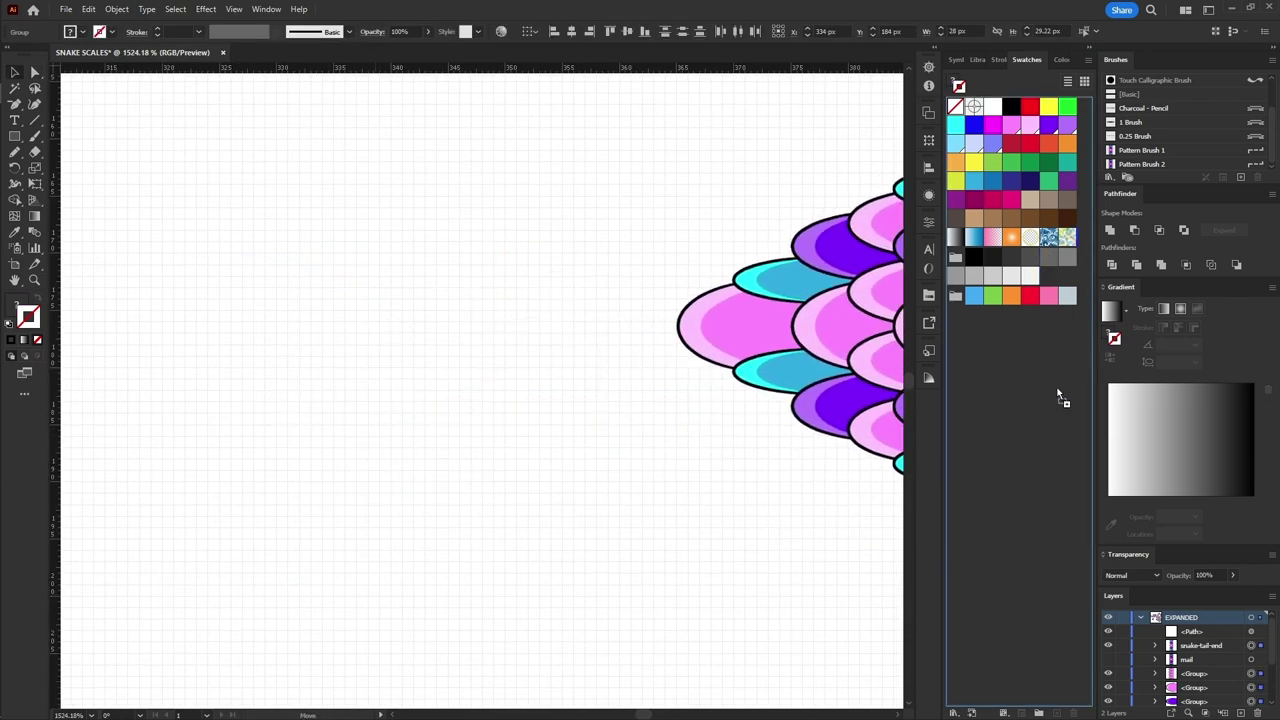
pyautogui.moveTo(1062, 374); pyautogui.dragTo(1043, 437)
pyautogui.click(823, 349)
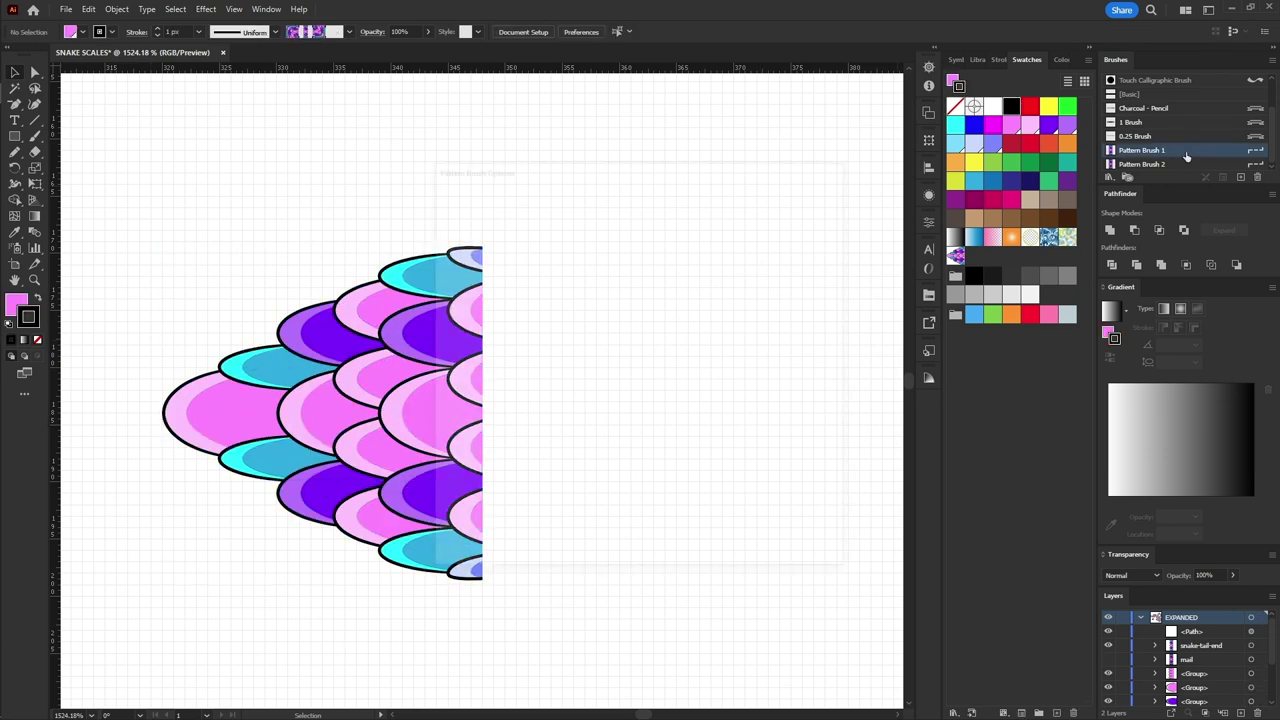
# Set the scale tip swatch as the end tile of Pattern Brush 1
pyautogui.doubleClick(1185, 151)
pyautogui.click(600, 296)
pyautogui.click(527, 424)
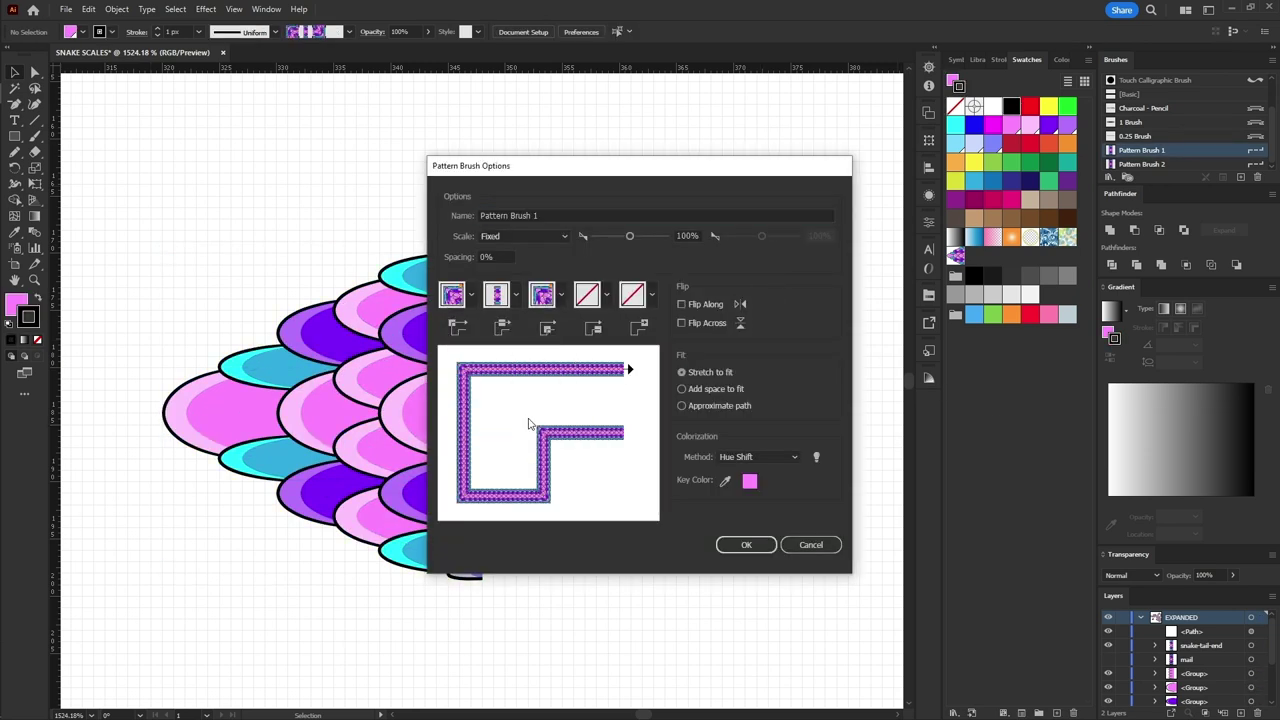
pyautogui.click(745, 545)
pyautogui.scroll(-3, 590, 405)
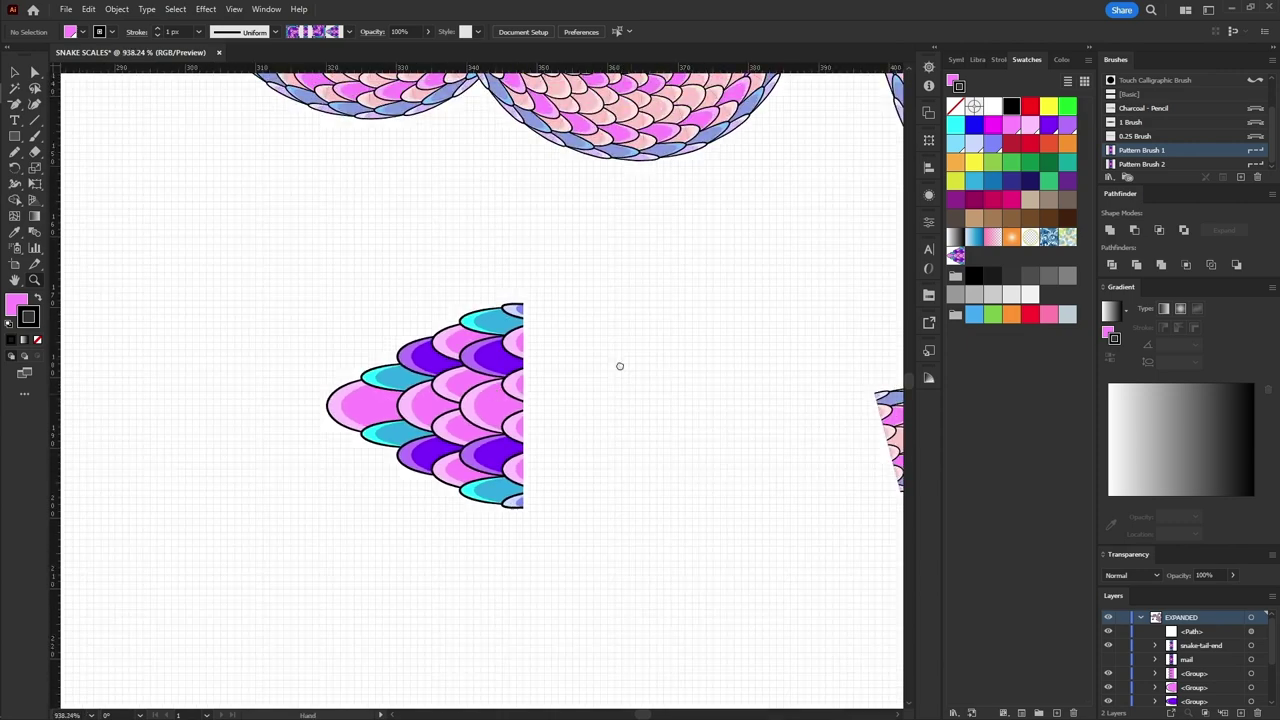
pyautogui.moveTo(608, 362); pyautogui.dragTo(518, 450)
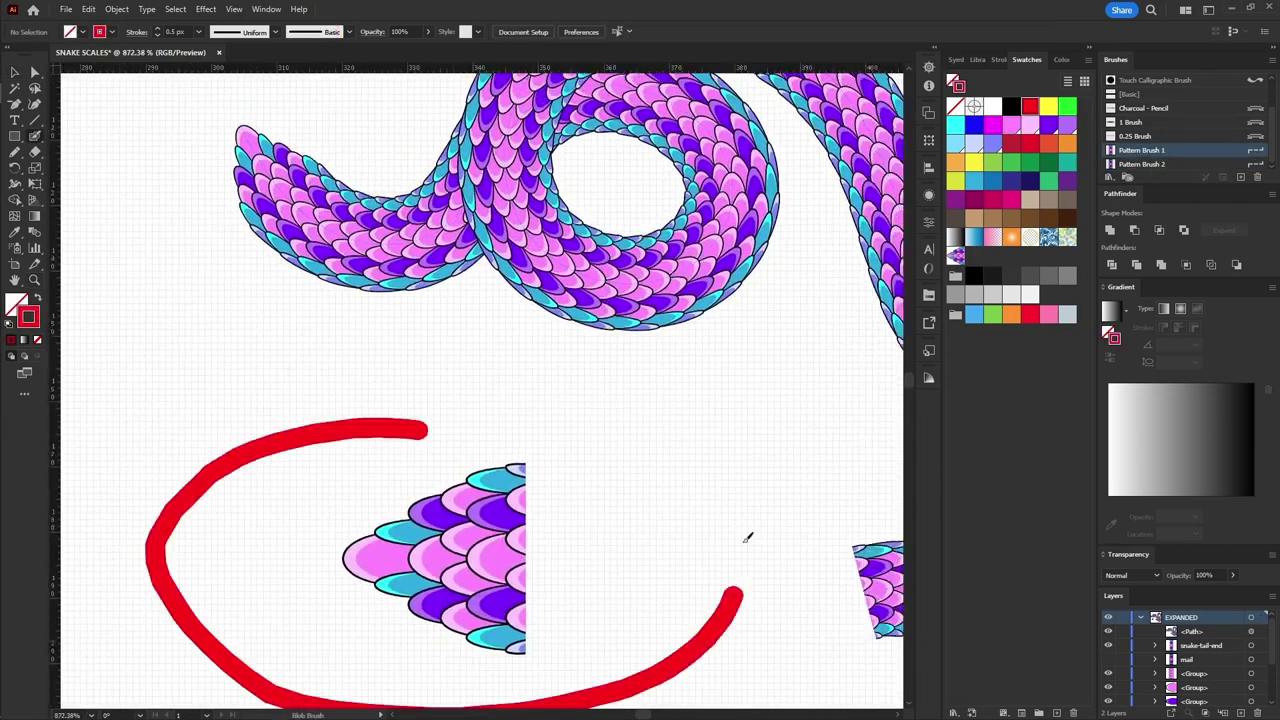
# Search images for 'snake head side view' and snip a king cobra head photo
pyautogui.write('snake head side v')
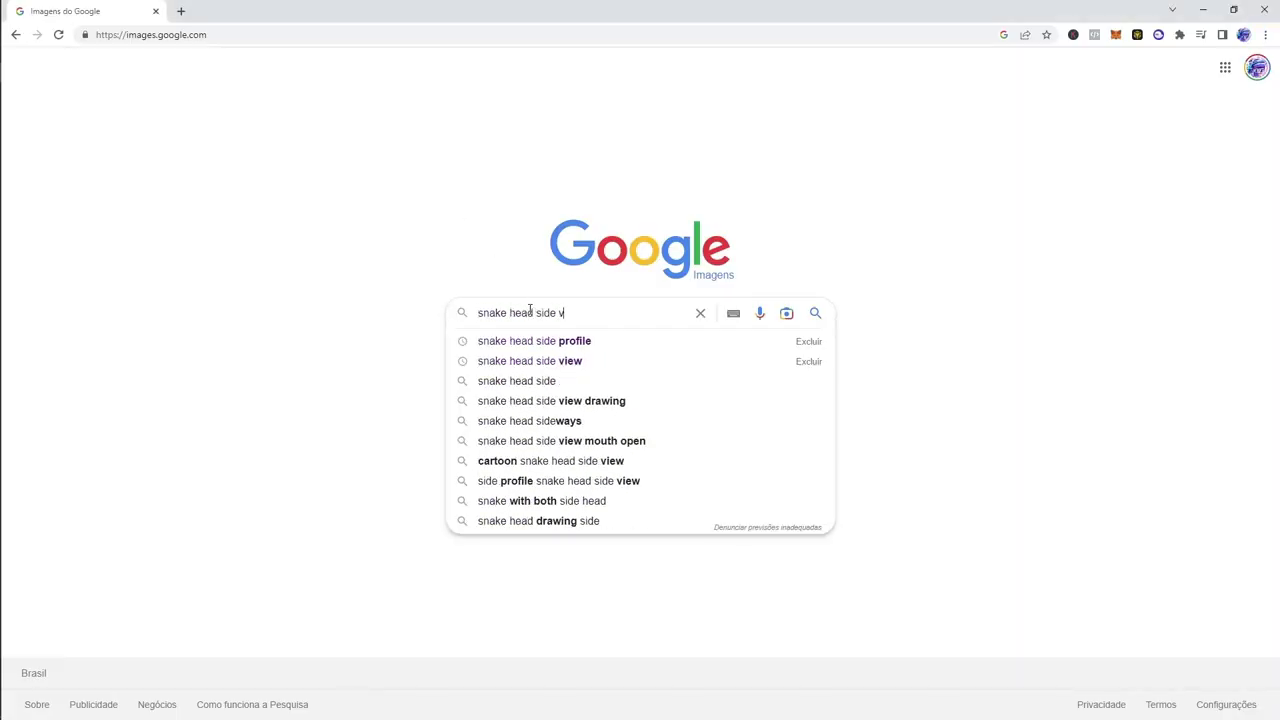
pyautogui.write('iew')
pyautogui.press('Return')
pyautogui.click(770, 265)
pyautogui.scroll(-2, 1000, 330)
pyautogui.click(1030, 345)
pyautogui.press('super+shift+s')
pyautogui.moveTo(680, 128); pyautogui.dragTo(1120, 356)
pyautogui.hotkey('alt', 'Tab')
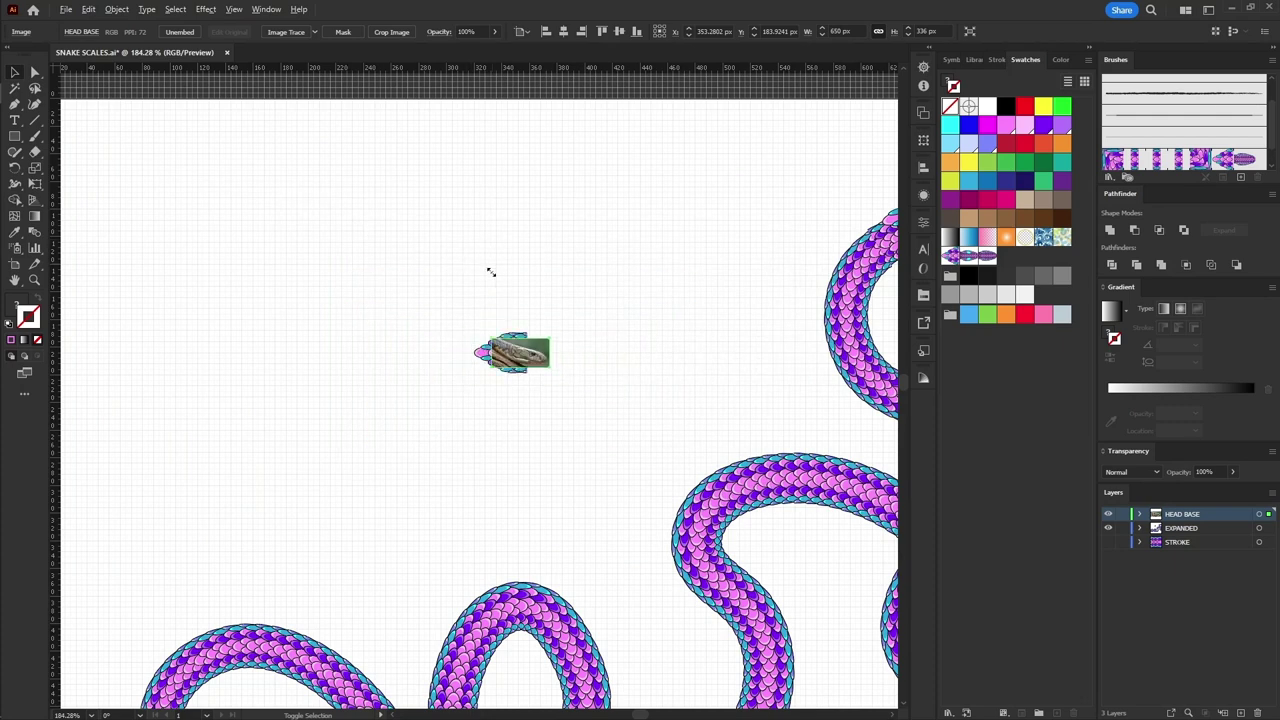
# Move the HEAD BASE layer below the scales and rotate the photo beside them
pyautogui.moveTo(1214, 524); pyautogui.dragTo(1190, 536)
pyautogui.moveTo(562, 394)
pyautogui.mouseDown()
pyautogui.moveTo(505, 394)
pyautogui.moveTo(548, 394)
pyautogui.mouseUp()
pyautogui.moveTo(694, 414); pyautogui.dragTo(697, 320)
pyautogui.scroll(2, 476, 366)
# Crop the photo to a rectangle and reshape its corners into a head outline
pyautogui.press('m')
pyautogui.rightClick(560, 229)
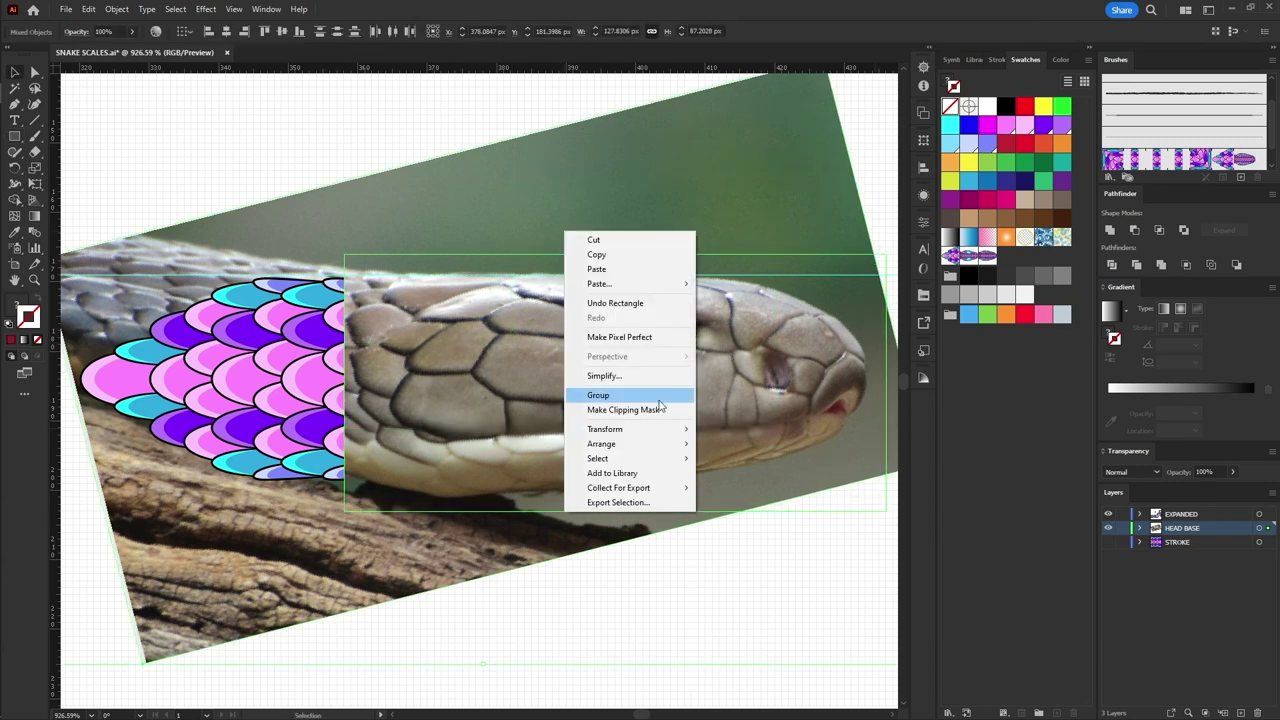
pyautogui.click(600, 409)
pyautogui.press('a')
pyautogui.moveTo(886, 257); pyautogui.dragTo(806, 269)
pyautogui.hscroll(1, 806, 269)
pyautogui.moveTo(838, 501); pyautogui.dragTo(844, 476)
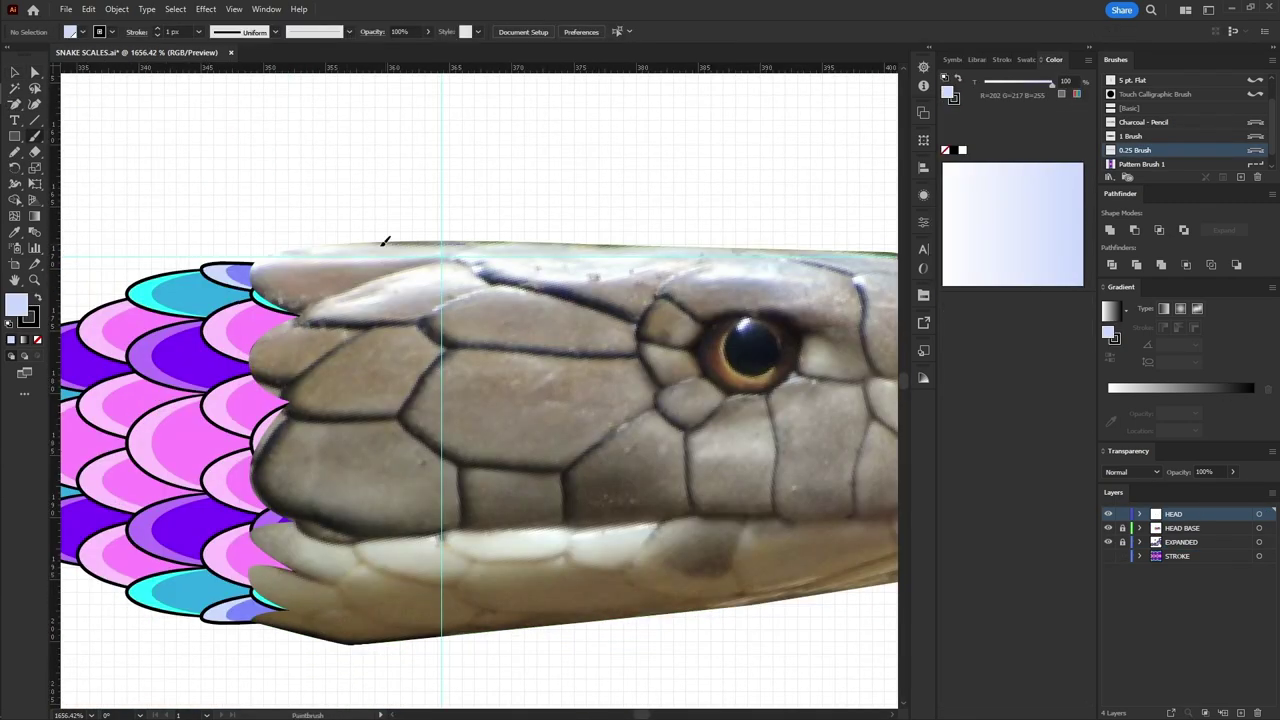
# Paint light-blue scale shapes over the head photo with the Paintbrush
pyautogui.moveTo(364, 247); pyautogui.dragTo(336, 306)
pyautogui.moveTo(484, 285); pyautogui.dragTo(302, 316)
pyautogui.moveTo(362, 326); pyautogui.dragTo(352, 372)
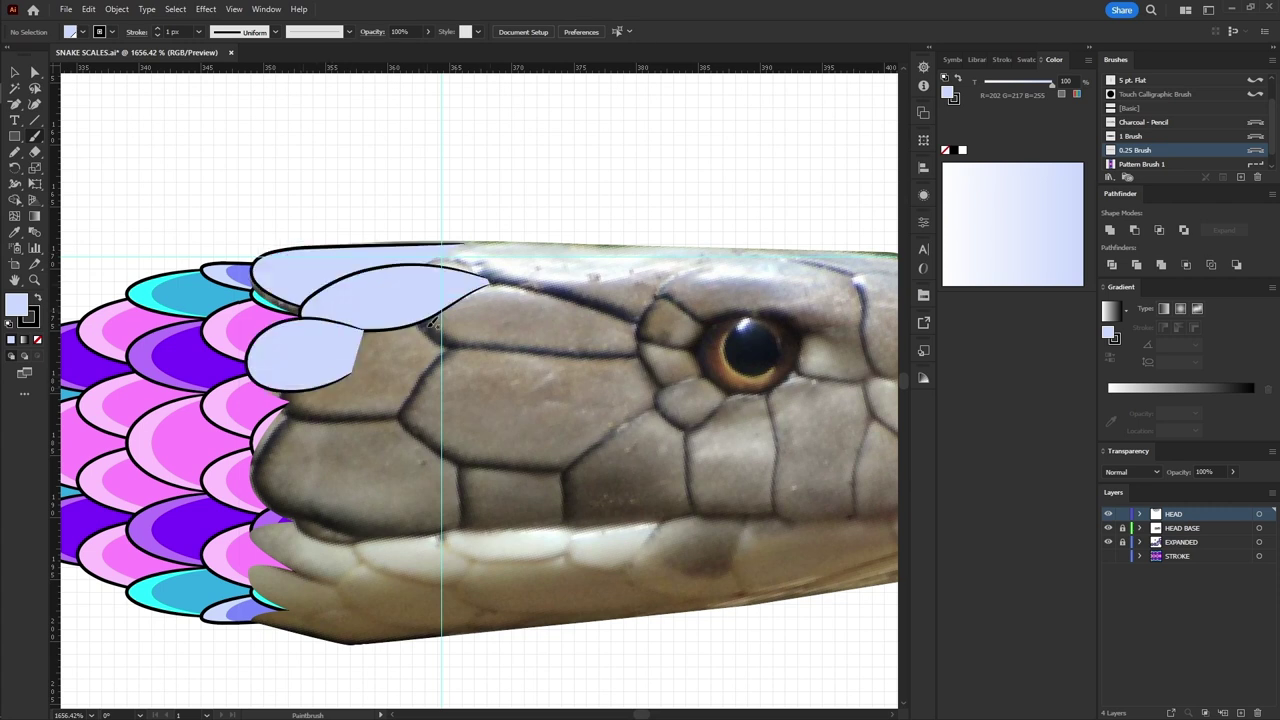
pyautogui.moveTo(400, 316); pyautogui.dragTo(395, 412)
pyautogui.moveTo(448, 530); pyautogui.dragTo(455, 470)
pyautogui.moveTo(653, 404); pyautogui.dragTo(522, 351)
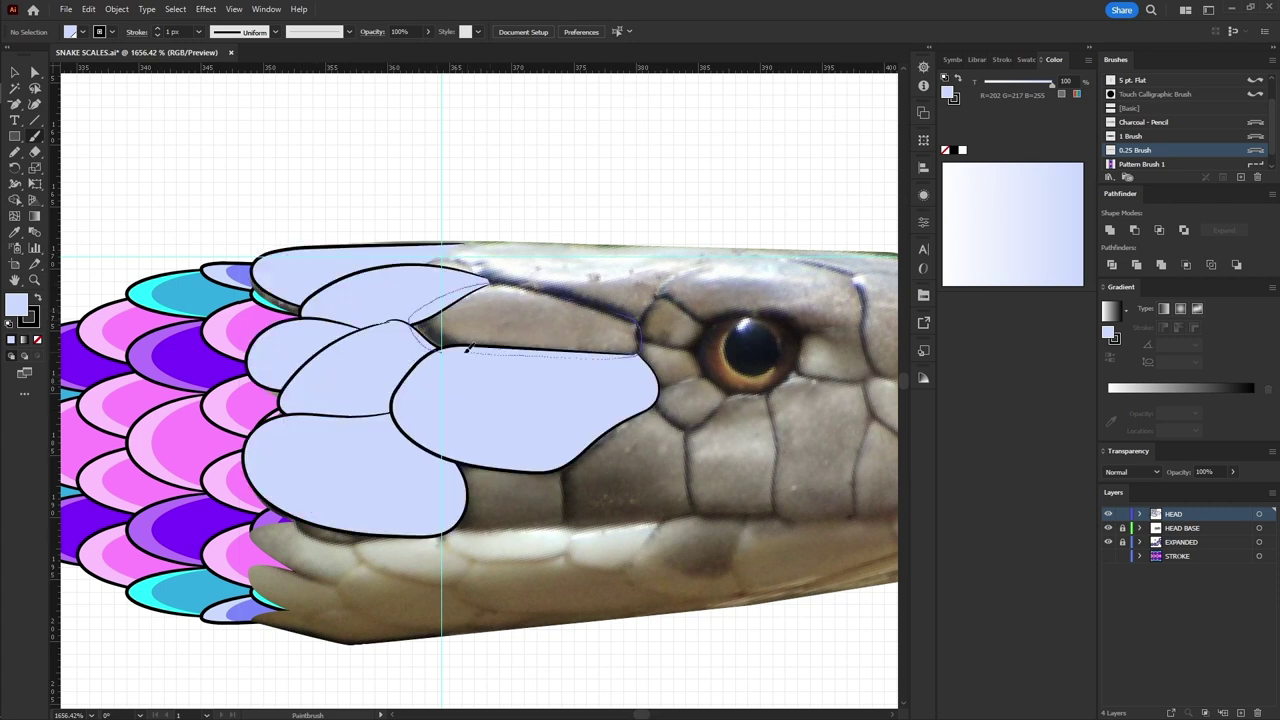
pyautogui.moveTo(577, 295); pyautogui.dragTo(640, 350)
pyautogui.moveTo(428, 258); pyautogui.dragTo(633, 322)
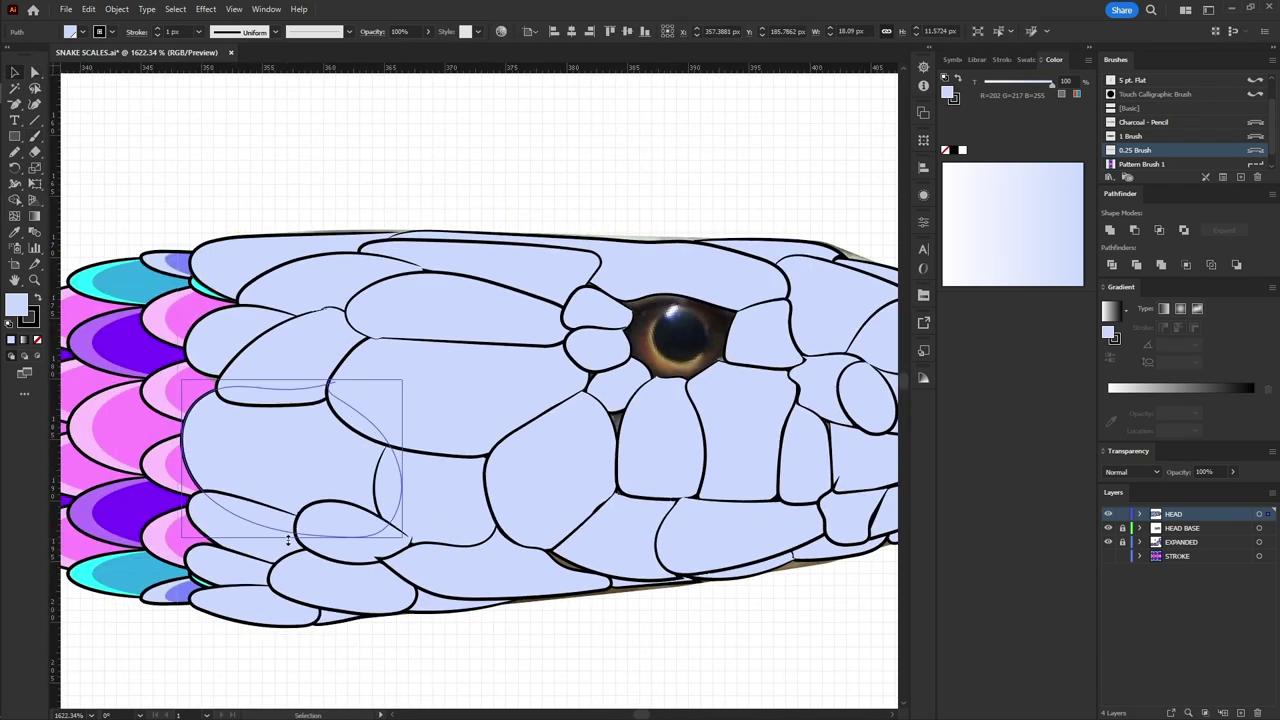
# Nudge a scale's end point into place and select all same-style head scales
pyautogui.press('a')
pyautogui.moveTo(418, 198); pyautogui.dragTo(440, 210)
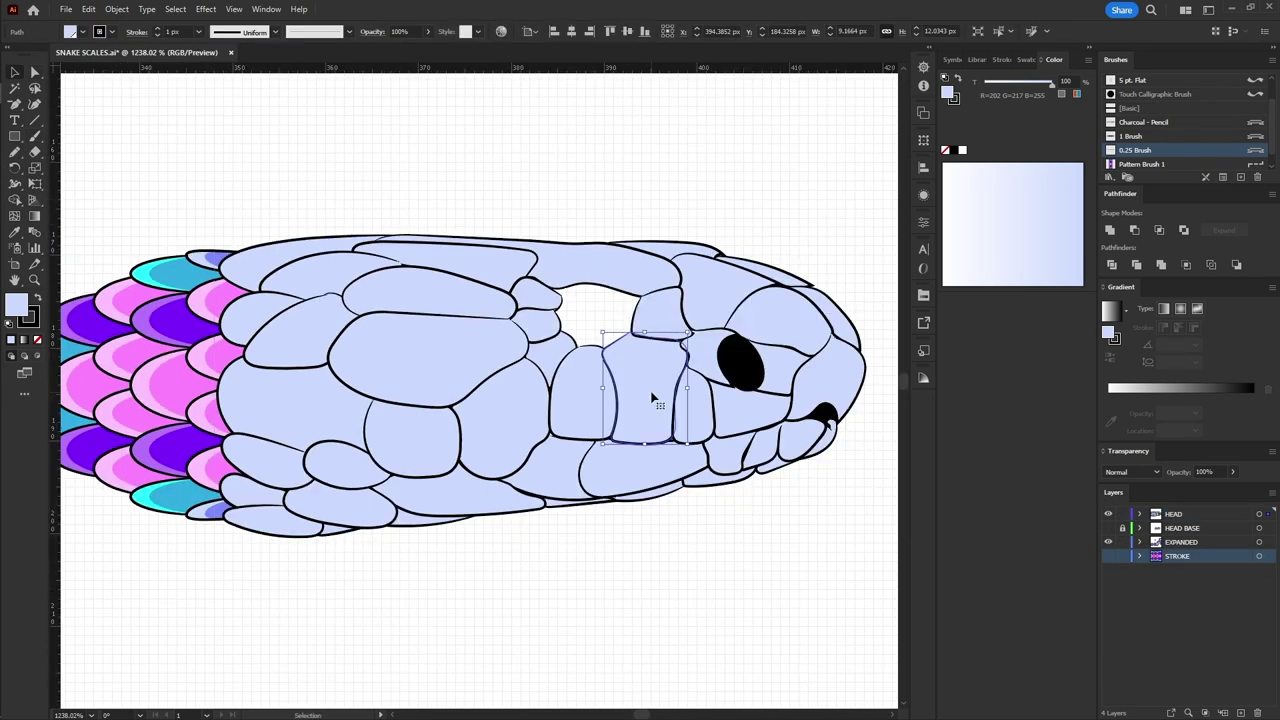
pyautogui.click(1000, 34)
# Fill the head scales deep purple and add a cyan second fill
pyautogui.click(923, 195)
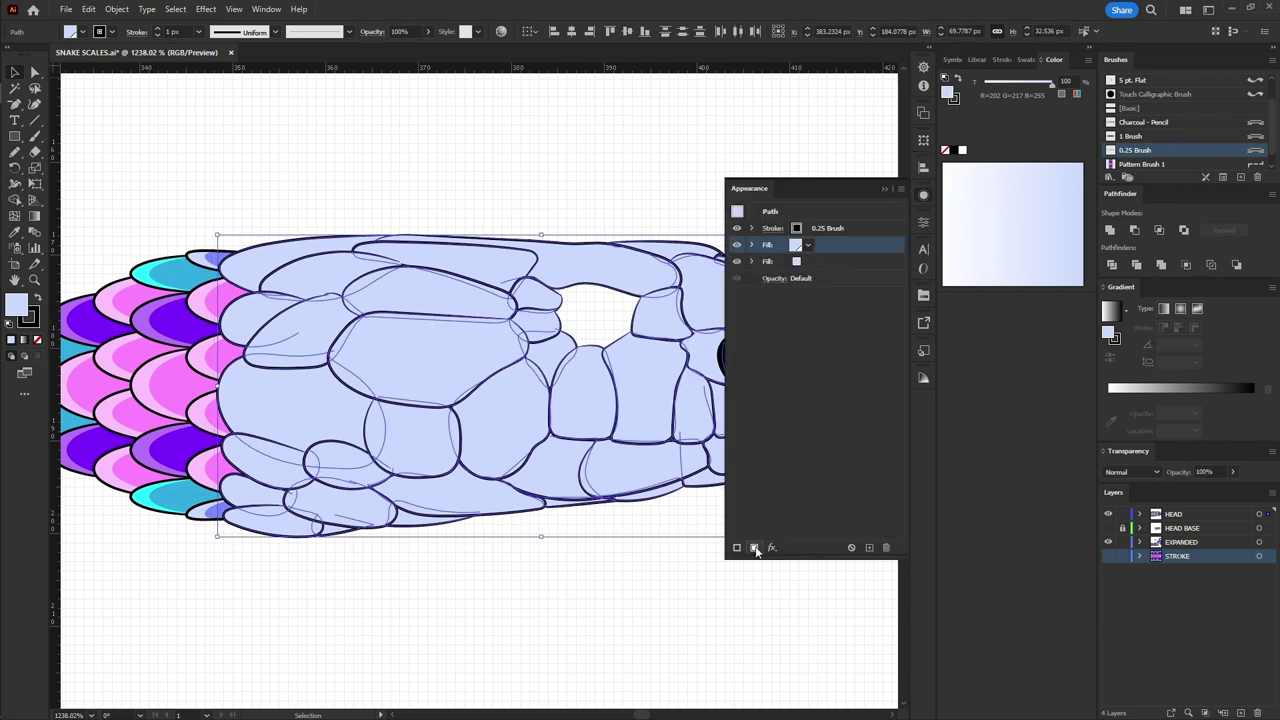
pyautogui.click(796, 245)
pyautogui.click(788, 268)
pyautogui.click(538, 155)
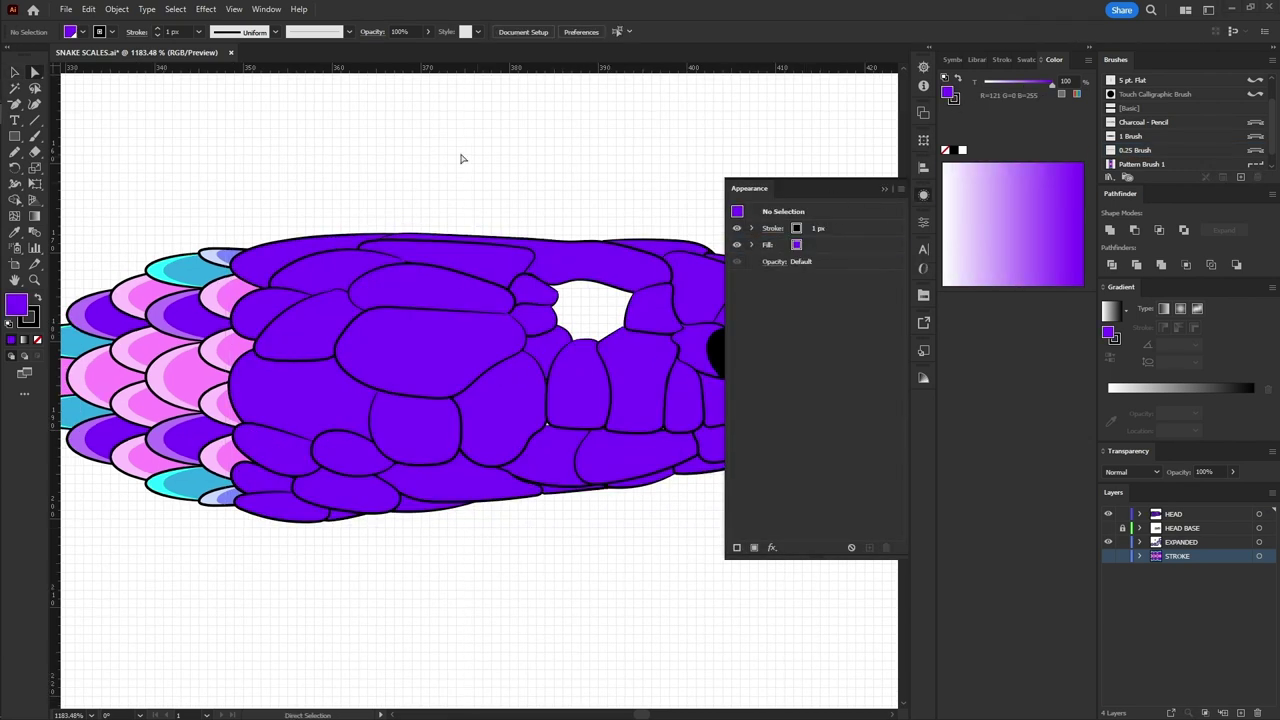
pyautogui.click(283, 263)
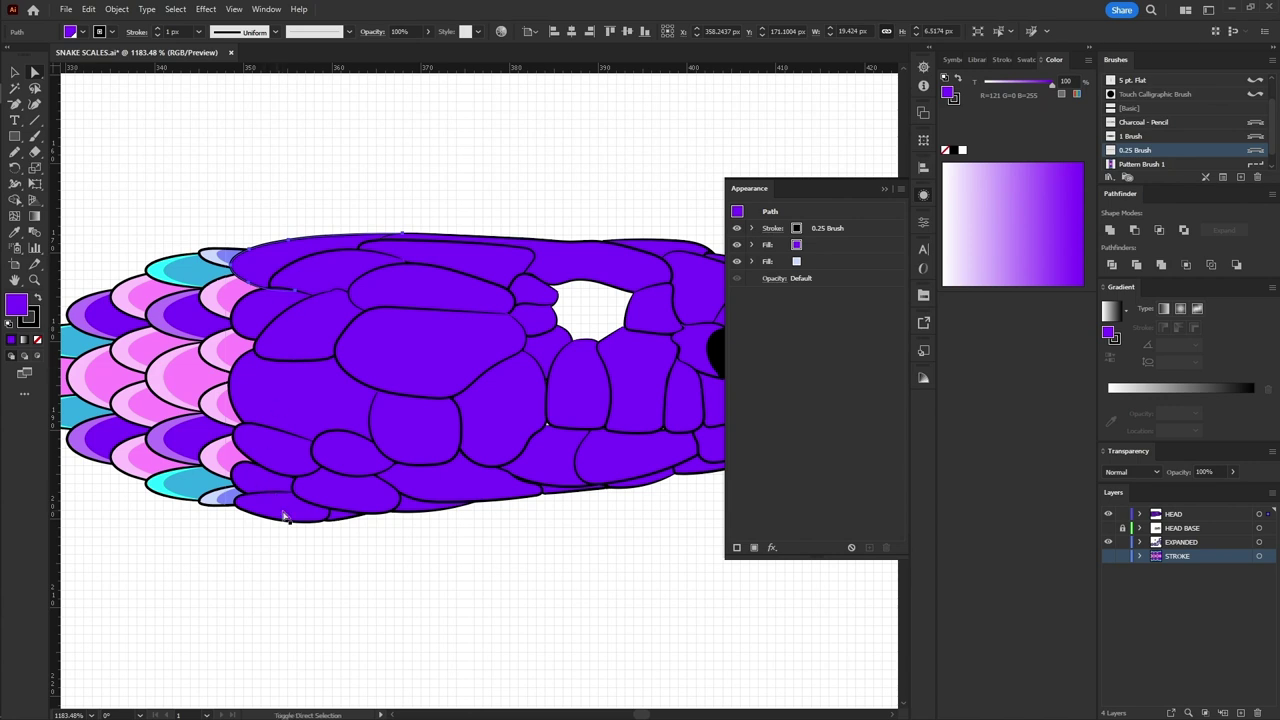
pyautogui.click(797, 261)
pyautogui.click(739, 291)
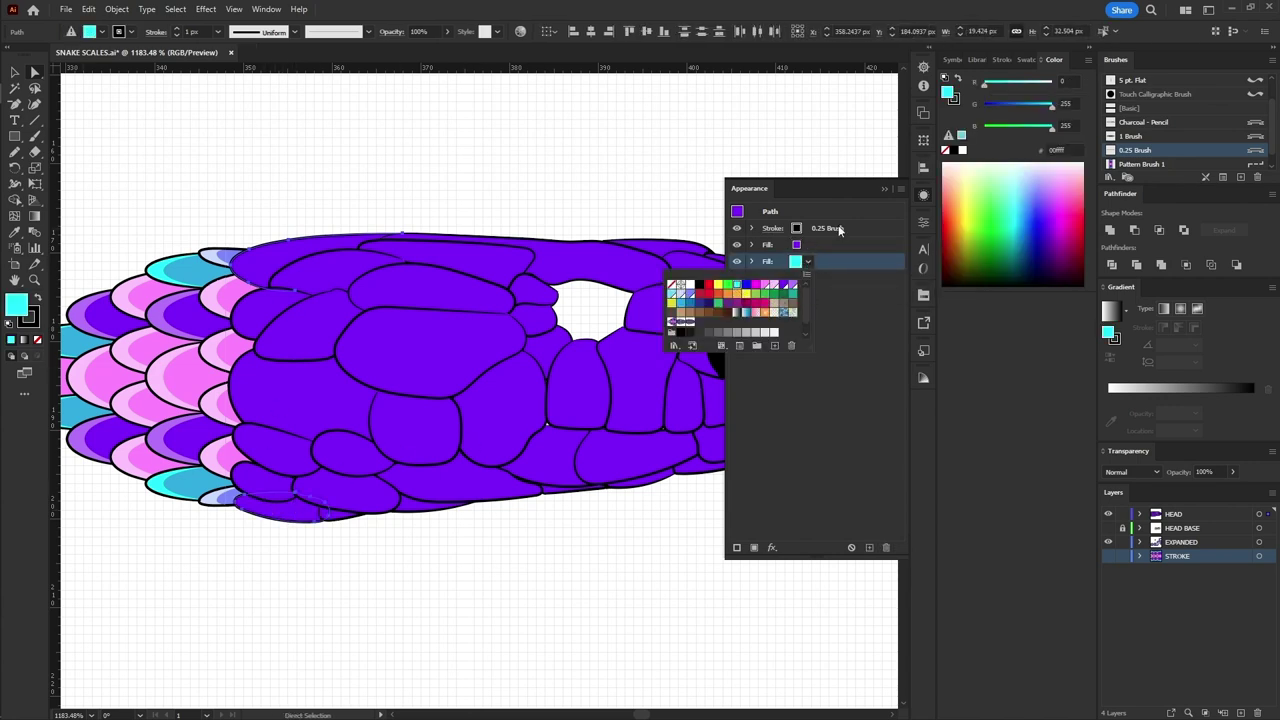
# Offset the blue and pink inner fills with the Transform effect
pyautogui.click(192, 265)
pyautogui.click(208, 10)
pyautogui.moveTo(248, 117)
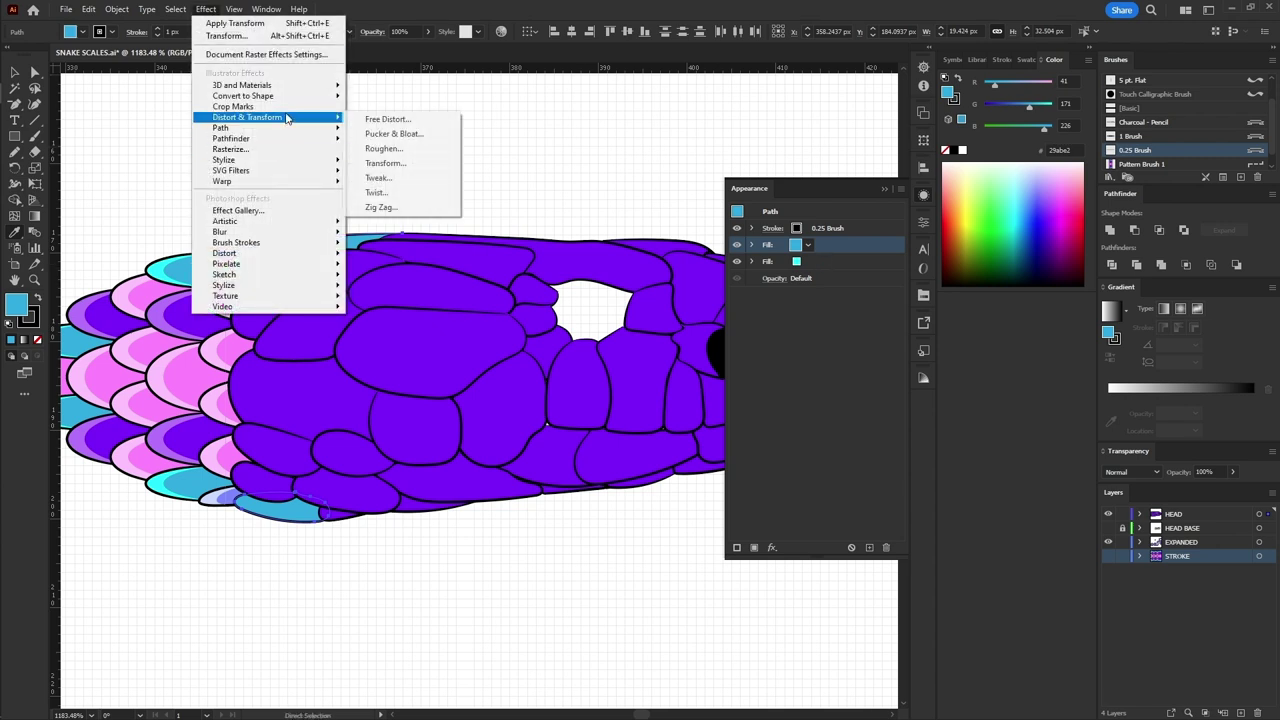
pyautogui.click(400, 163)
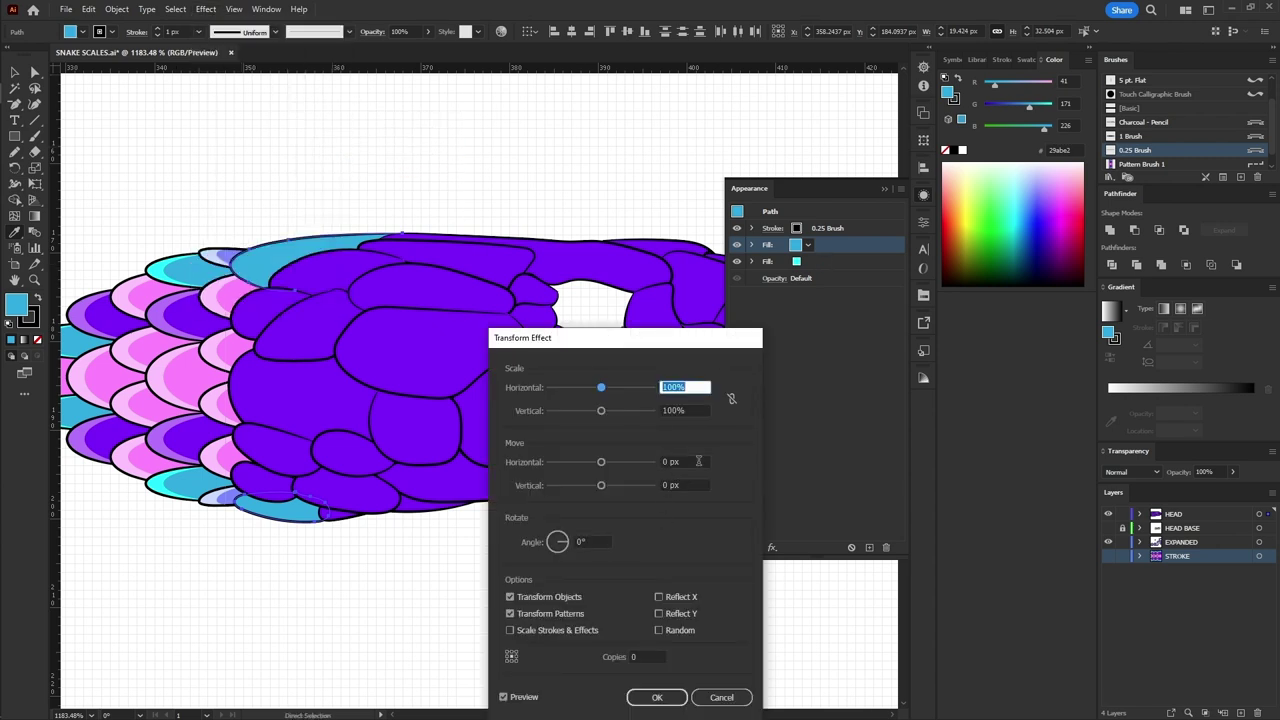
pyautogui.click(650, 697)
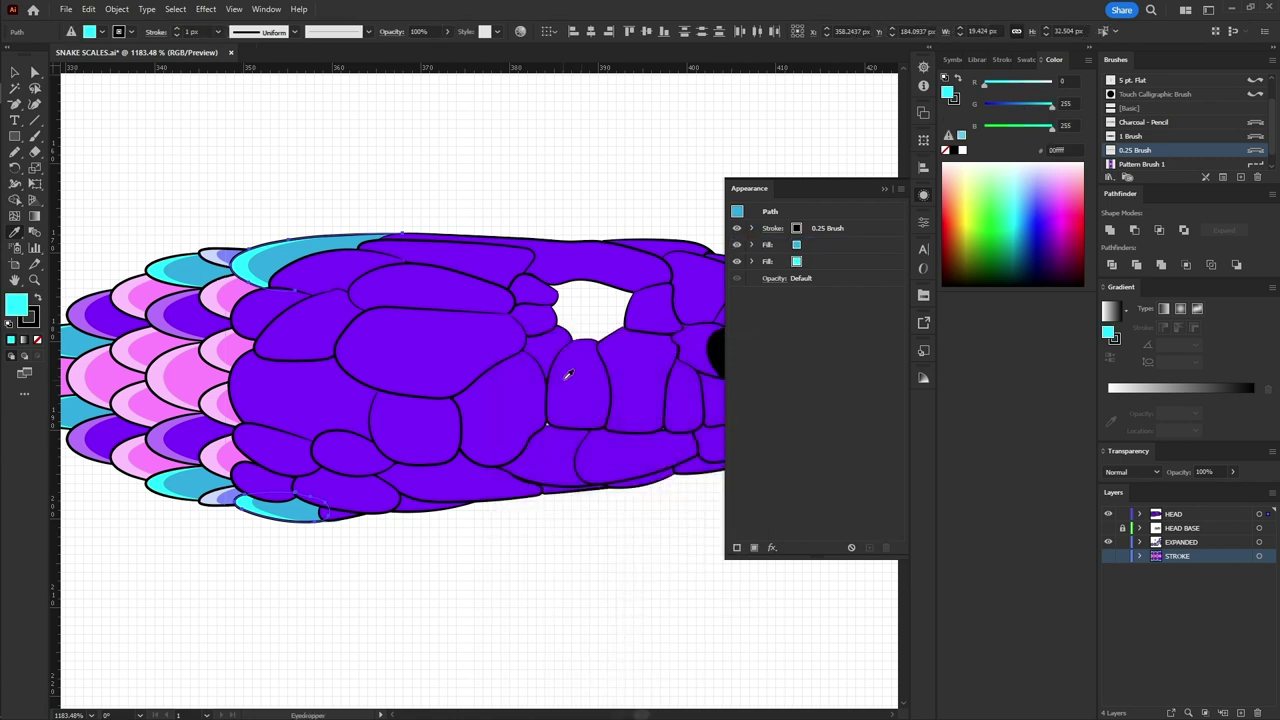
pyautogui.click(657, 697)
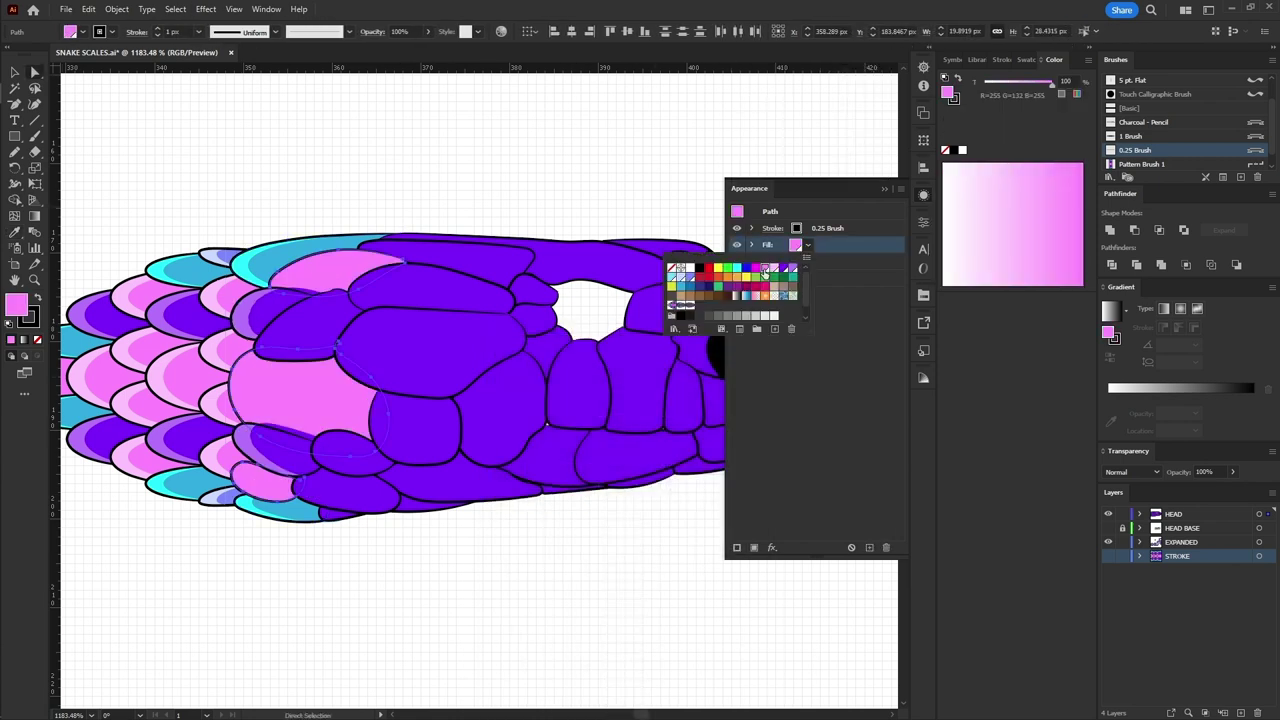
pyautogui.click(660, 697)
pyautogui.click(657, 697)
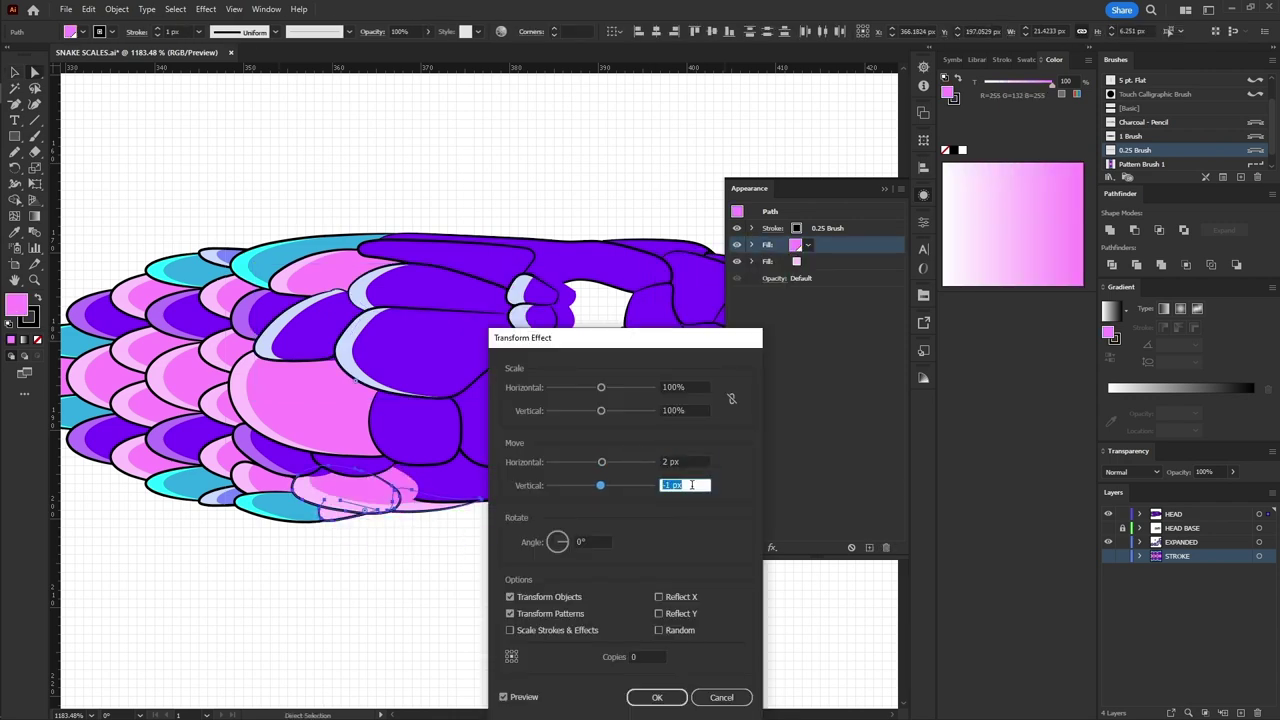
pyautogui.press('Return')
pyautogui.click(795, 261)
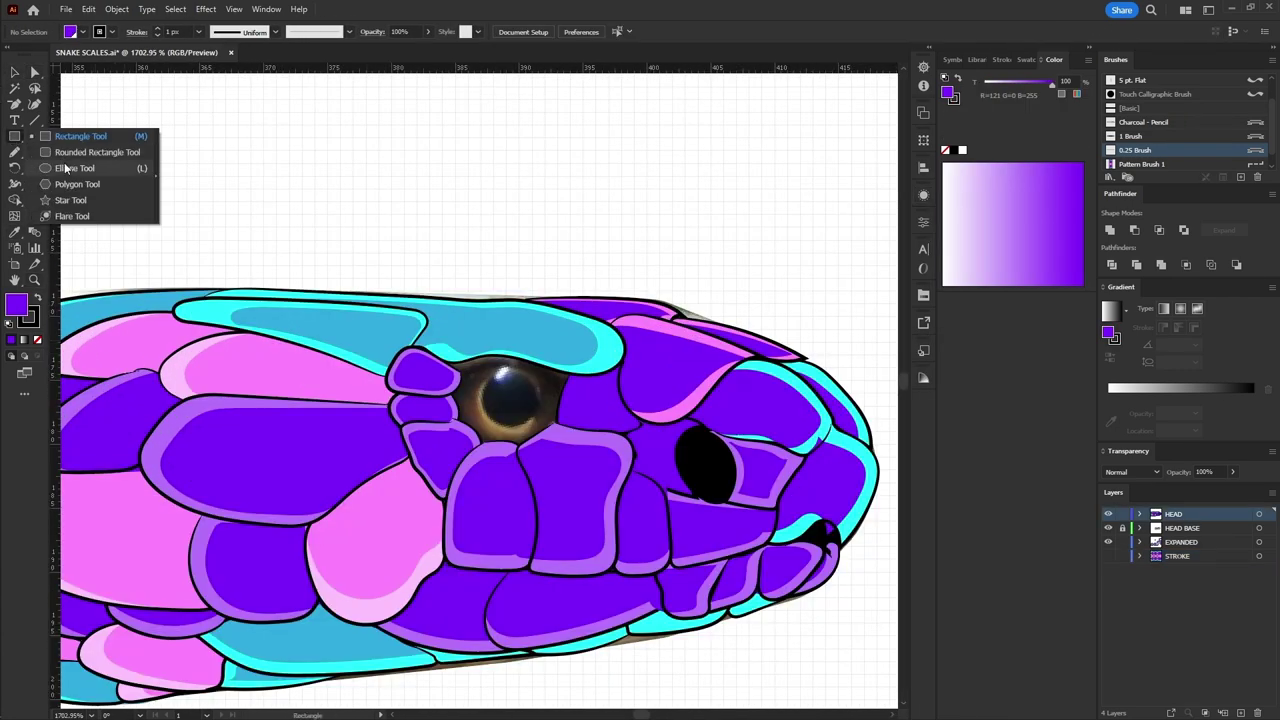
# Draw a circle around the eye for a cyan eye ring
pyautogui.moveTo(14, 136); pyautogui.dragTo(70, 165)
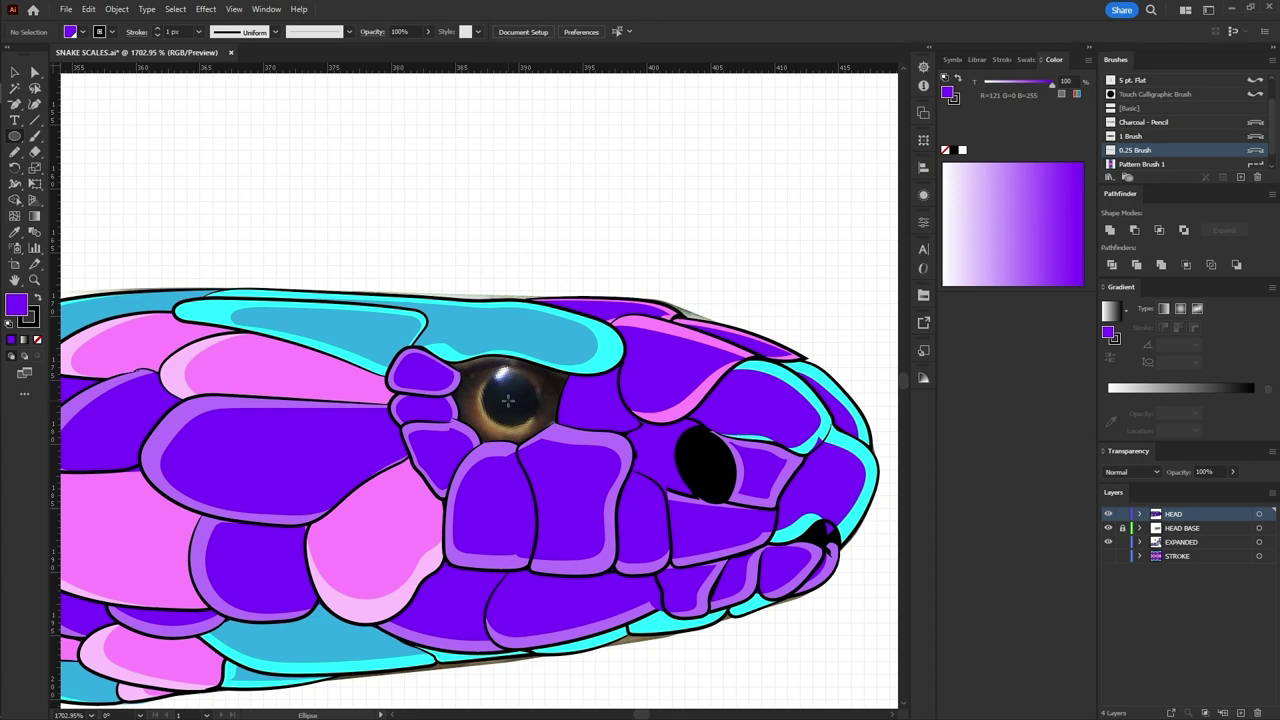
pyautogui.moveTo(508, 400); pyautogui.dragTo(583, 338)
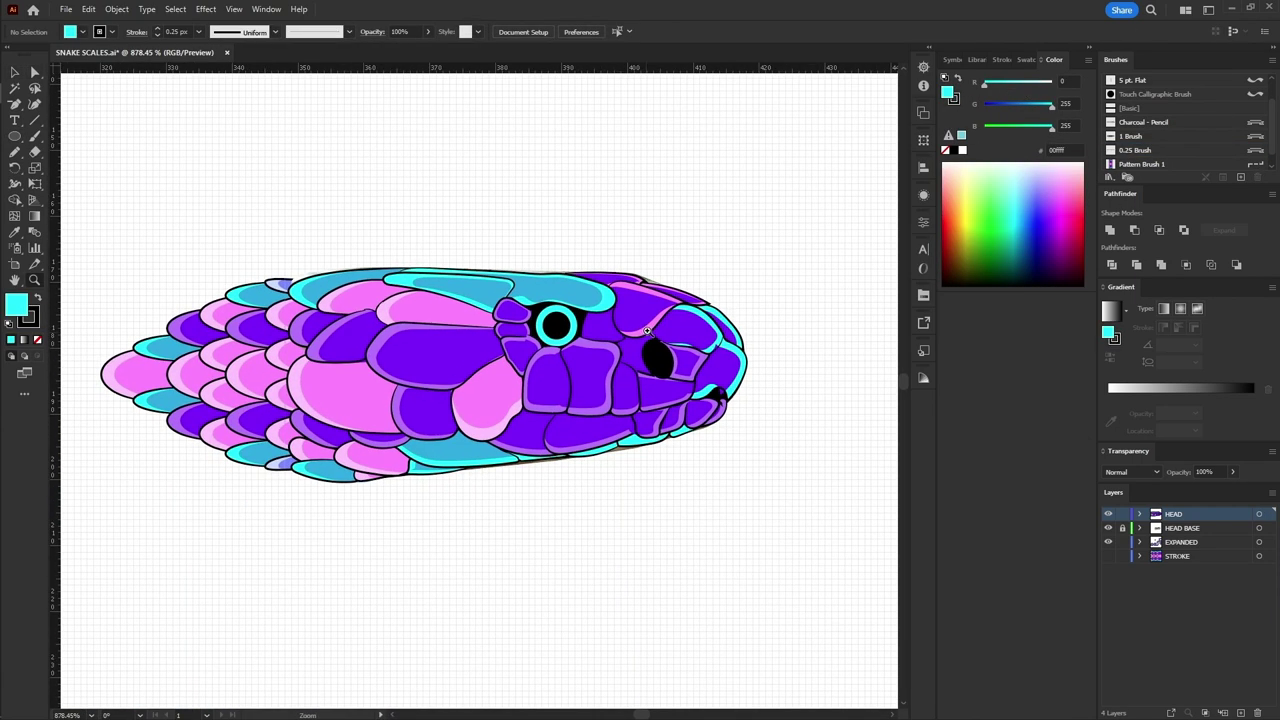
pyautogui.click(266, 9)
pyautogui.click(330, 591)
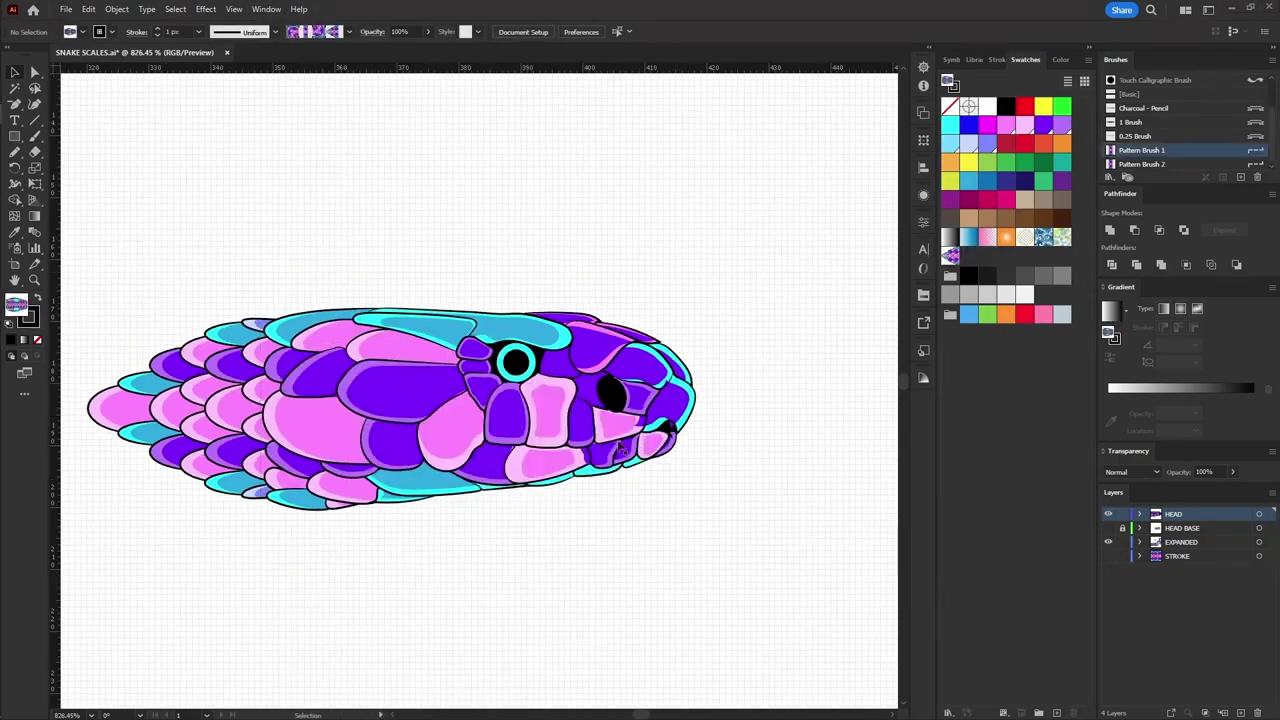
# Delete leftover tail scales, set the brush end tile to None, and add an artboard rectangle
pyautogui.click(1108, 546)
pyautogui.click(319, 241)
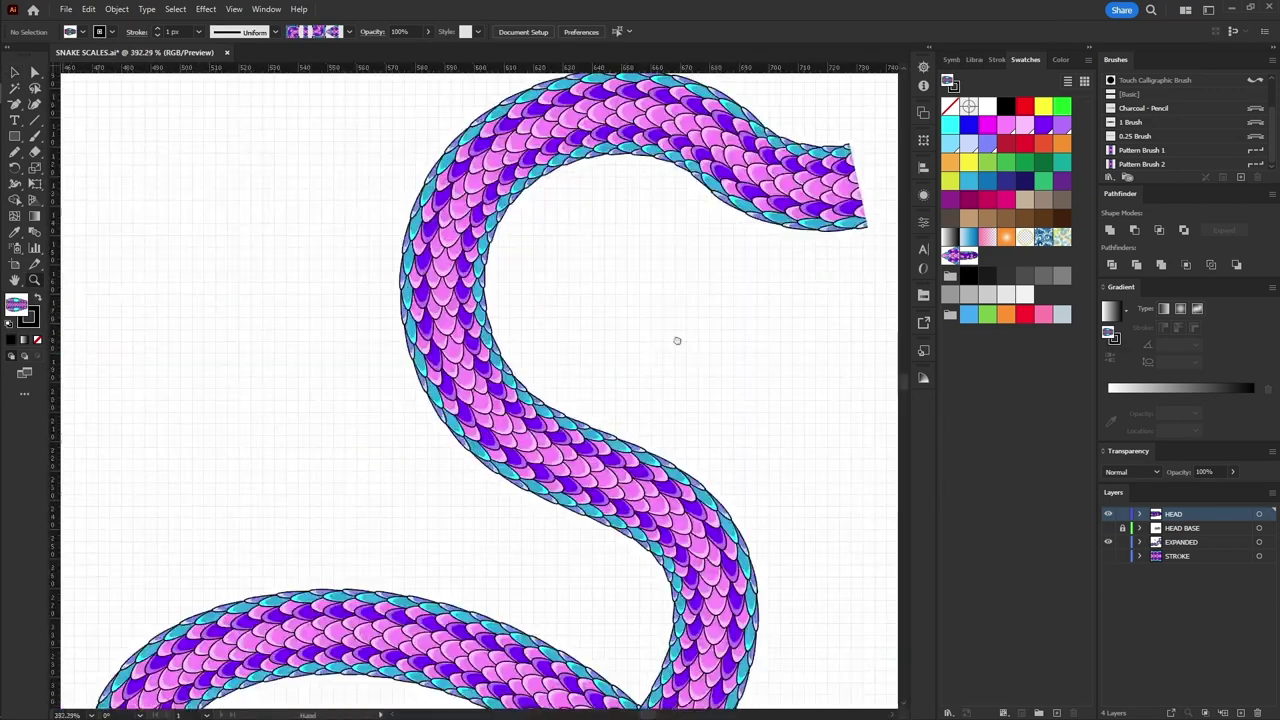
pyautogui.click(512, 430)
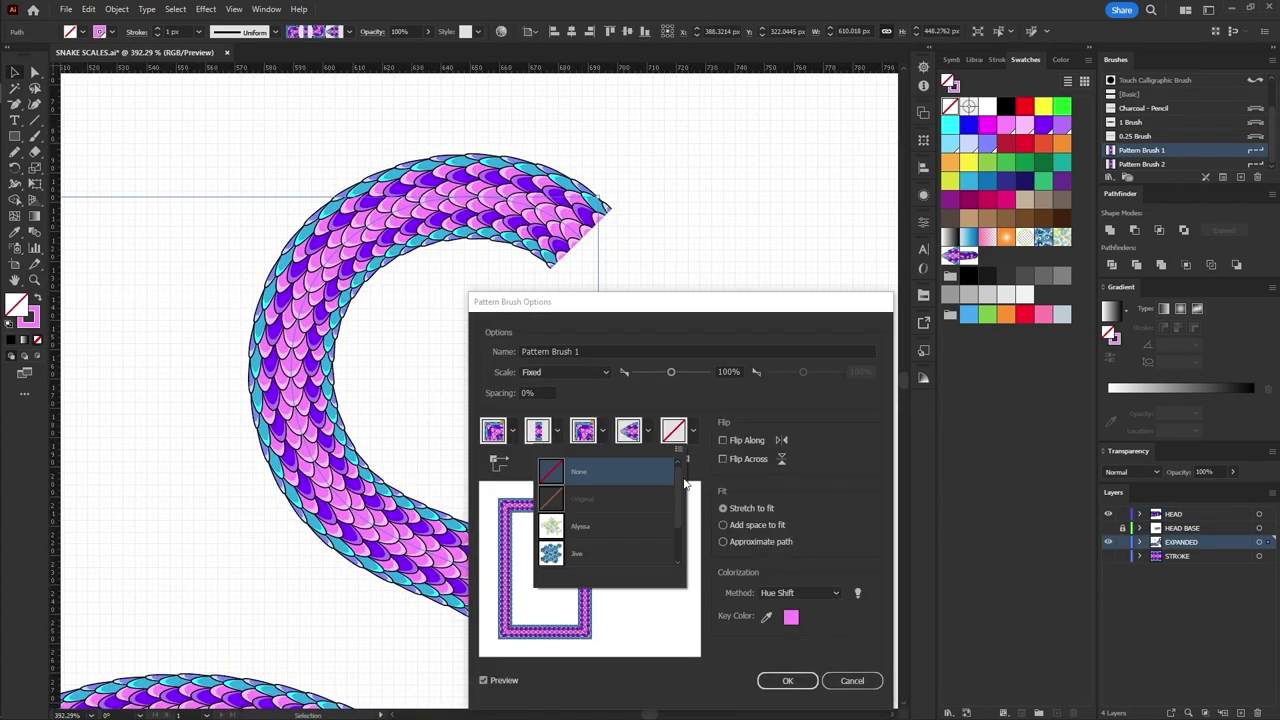
pyautogui.click(560, 562)
pyautogui.click(792, 681)
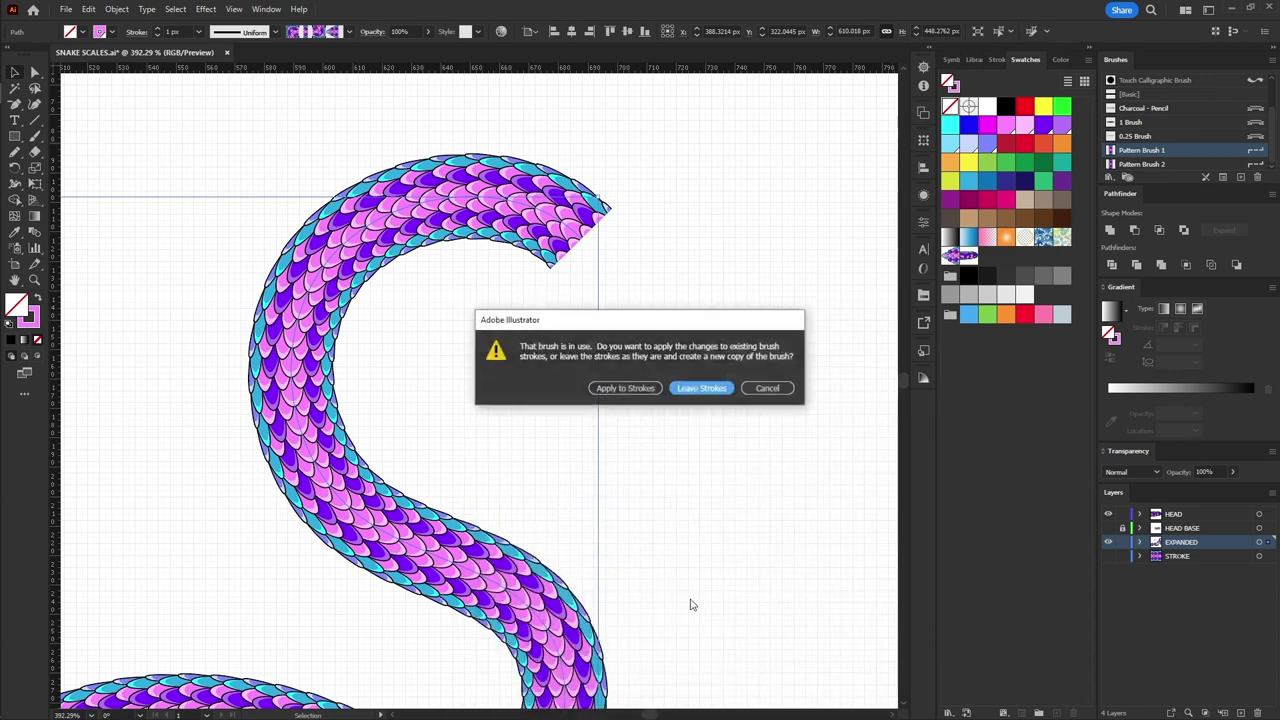
pyautogui.click(621, 386)
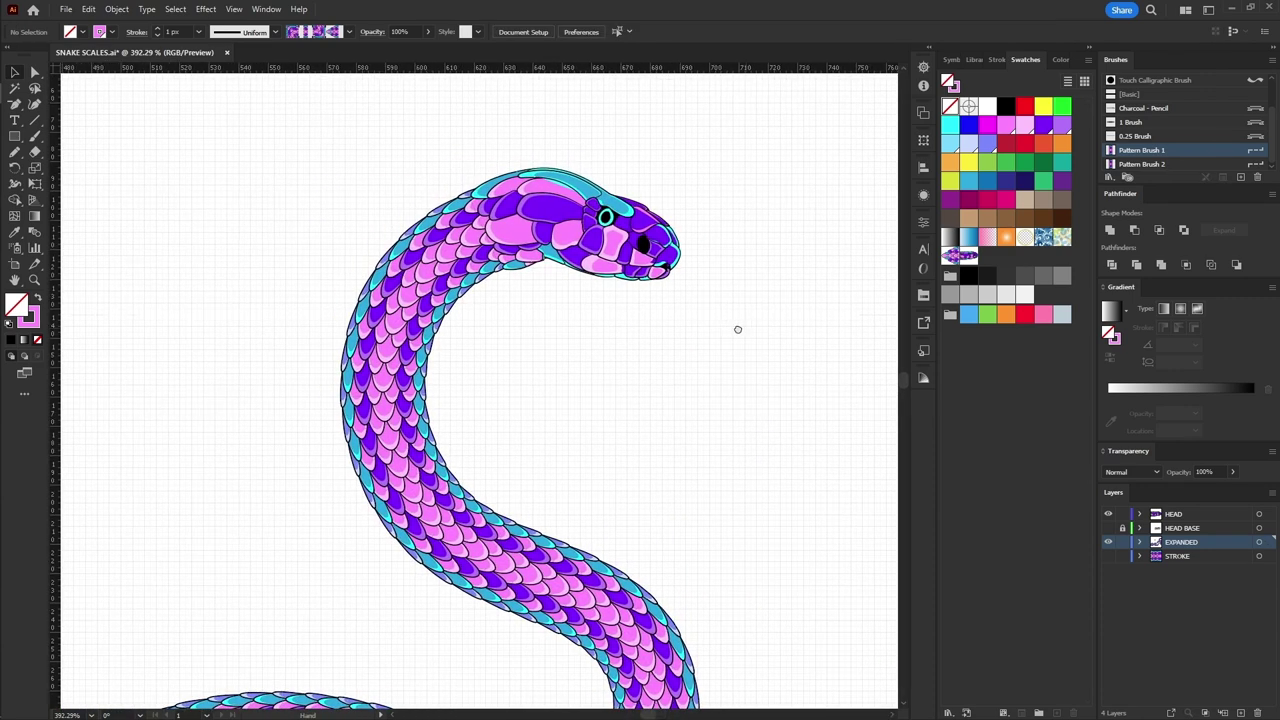
pyautogui.moveTo(52, 64); pyautogui.dragTo(963, 703)
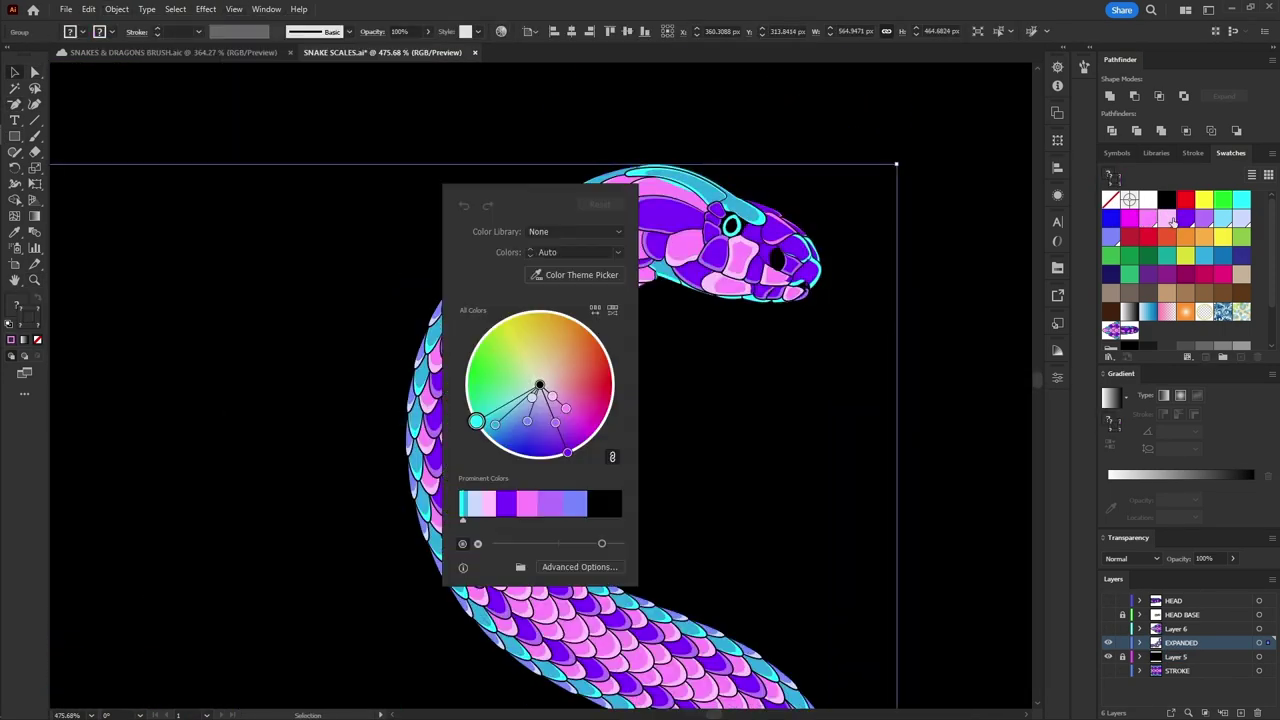
# Shift the snake's palette by dragging linked hue handles on the Recolor wheel
pyautogui.moveTo(484, 296)
pyautogui.mouseDown()
pyautogui.moveTo(383, 343)
pyautogui.moveTo(449, 334)
pyautogui.moveTo(429, 331)
pyautogui.moveTo(500, 372)
pyautogui.moveTo(489, 264)
pyautogui.mouseUp()
pyautogui.click(522, 392)
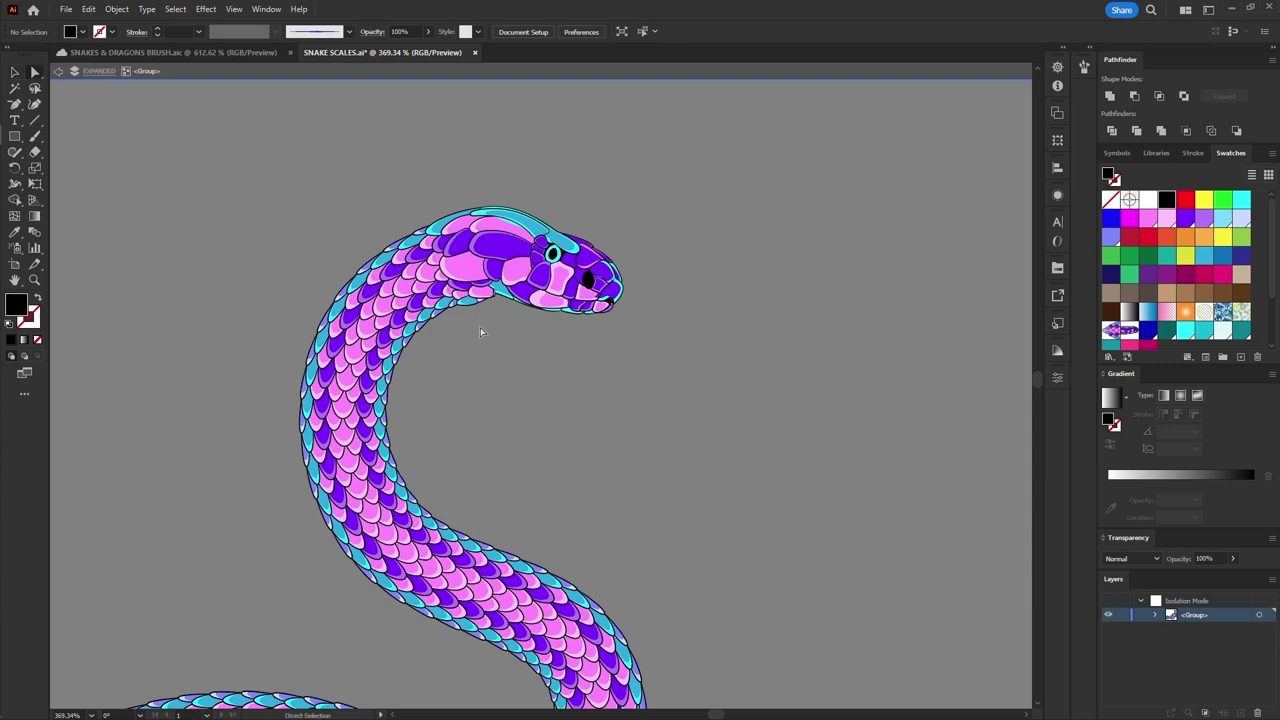